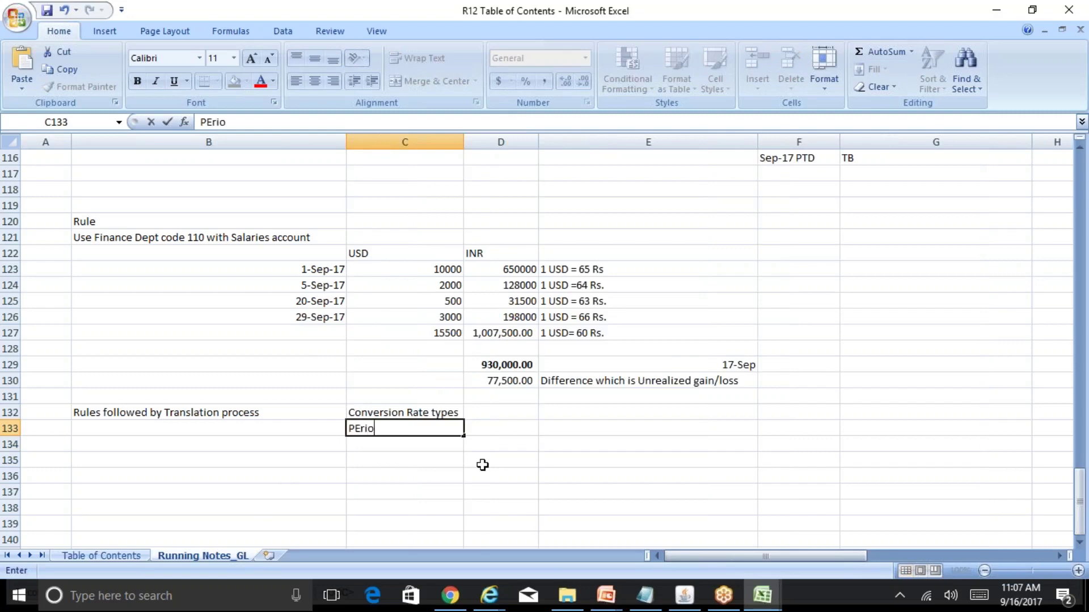
# - Enter Period End in C133 and Period Average in C134 under the Conversion Rate types heading
pyautogui.press('Return')
pyautogui.write('Period Average')
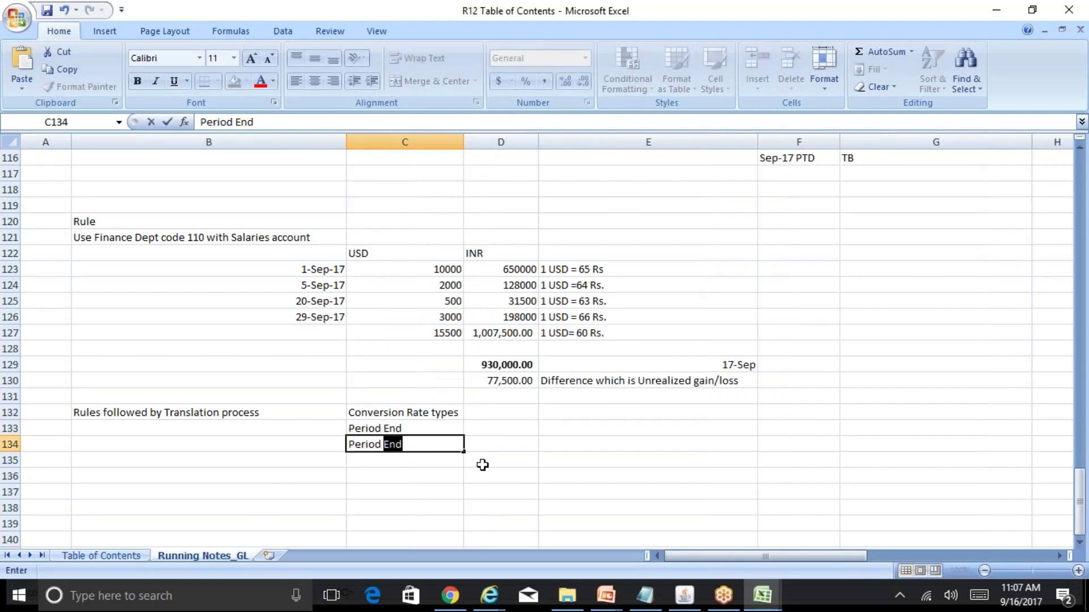
pyautogui.press('Return')
# - List Assets, Liabilities, Revenue, Expenses and Ownership Equity in B133:B137 under the Rules followed by Translation process heading
pyautogui.press('Up')
pyautogui.press('Up')
pyautogui.press('Left')
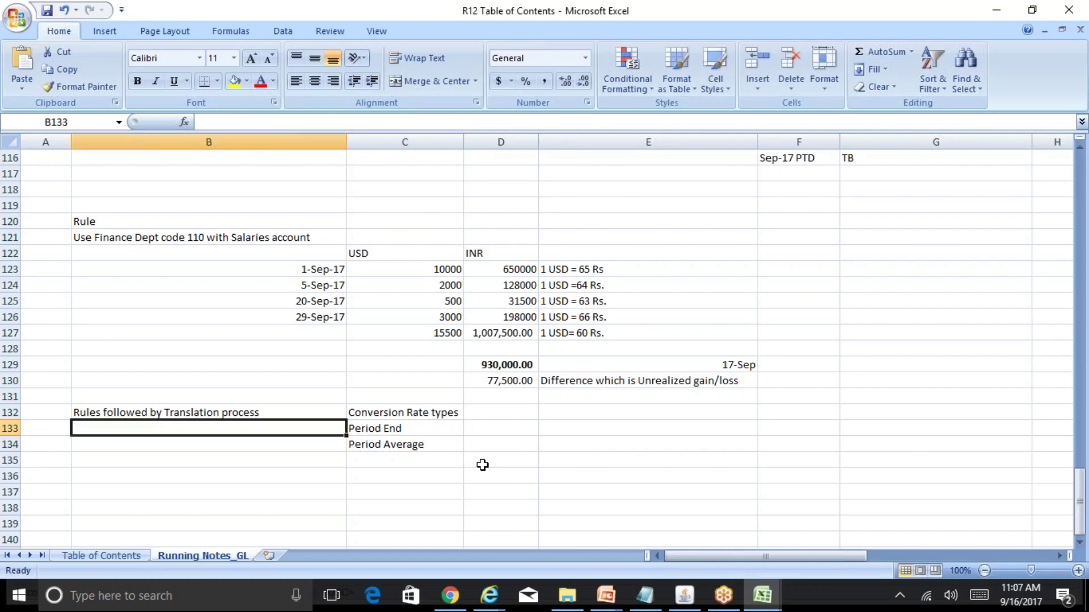
pyautogui.press('Down')
pyautogui.press('Up')
pyautogui.write('Assets')
pyautogui.press('Return')
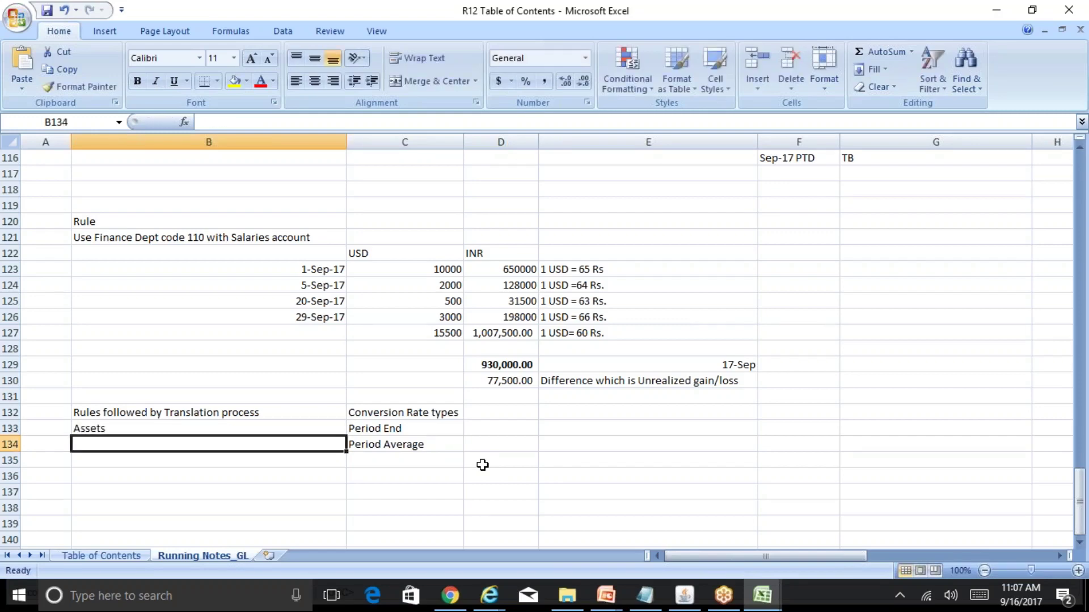
pyautogui.write('Liabilities')
pyautogui.press('Return')
pyautogui.write('Revenue')
pyautogui.press('Return')
pyautogui.write('Expenses')
pyautogui.press('Return')
pyautogui.write('Ownership Equity')
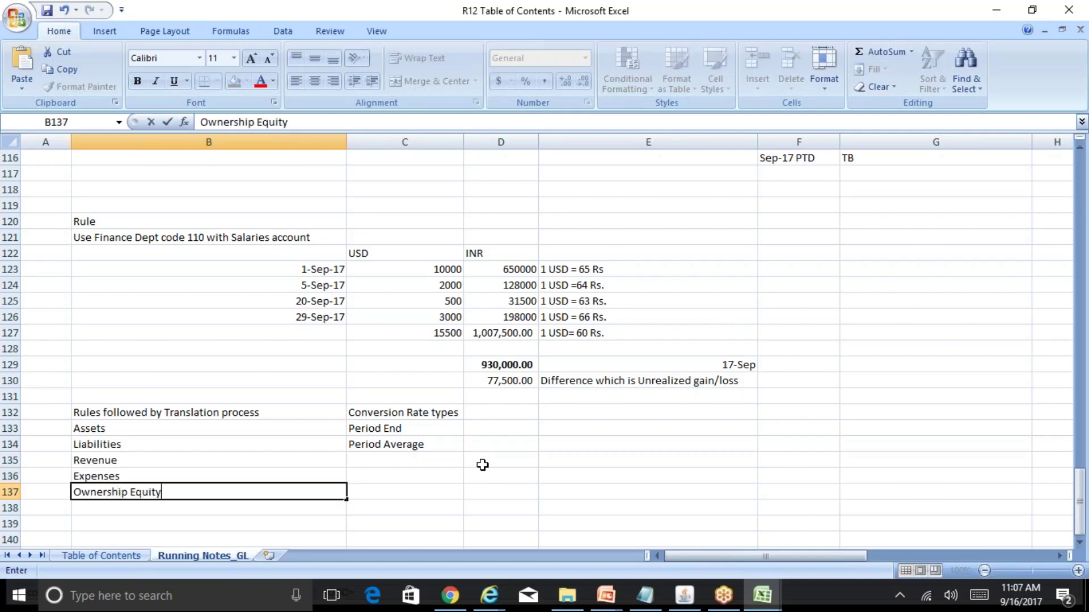
pyautogui.press('Return')
# - Insert a blank row above the Revenue row
pyautogui.press('Up')
pyautogui.press('Up')
pyautogui.press('Up')
pyautogui.hotkey('shift', 'Down')
pyautogui.press('Down')
pyautogui.press('Up')
pyautogui.hotkey('alt', 'i')
pyautogui.press('r')
# - Move the Ownership Equity entry into the blank cell B135 beneath Liabilities
pyautogui.press('Down')
pyautogui.press('Down')
pyautogui.press('Down')
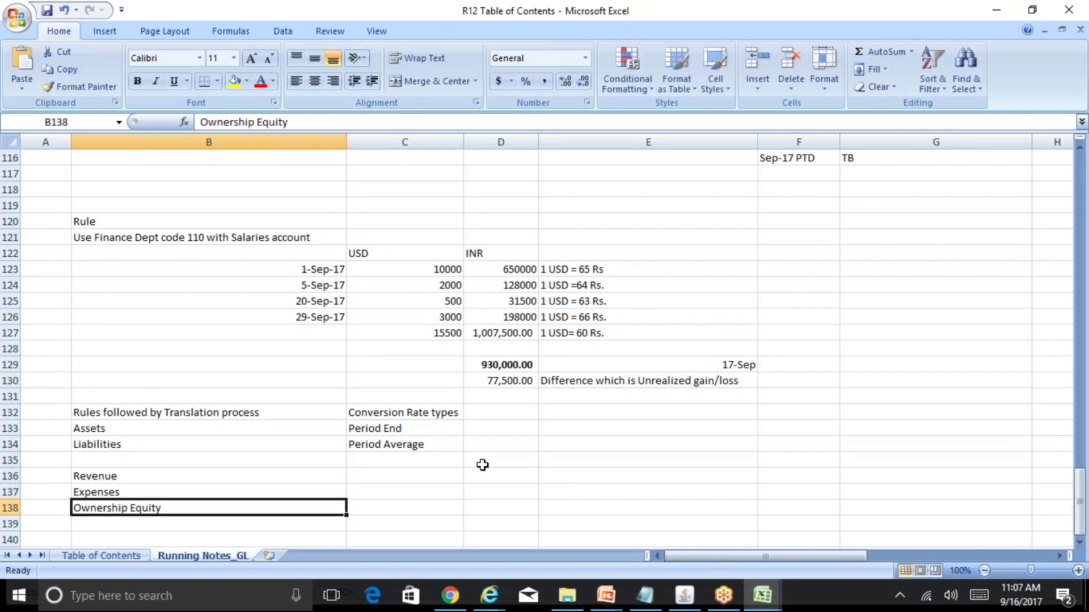
pyautogui.hotkey('ctrl', 'x')
pyautogui.press('Up')
pyautogui.press('Up')
pyautogui.press('Up')
pyautogui.press('Up')
pyautogui.press('Down')
pyautogui.press('Return')
# - Label the Revenue and Expenses rows "P &L Ac" in column A, and merge and center A136:A137
pyautogui.press('Down')
pyautogui.hotkey('shift', 'Down')
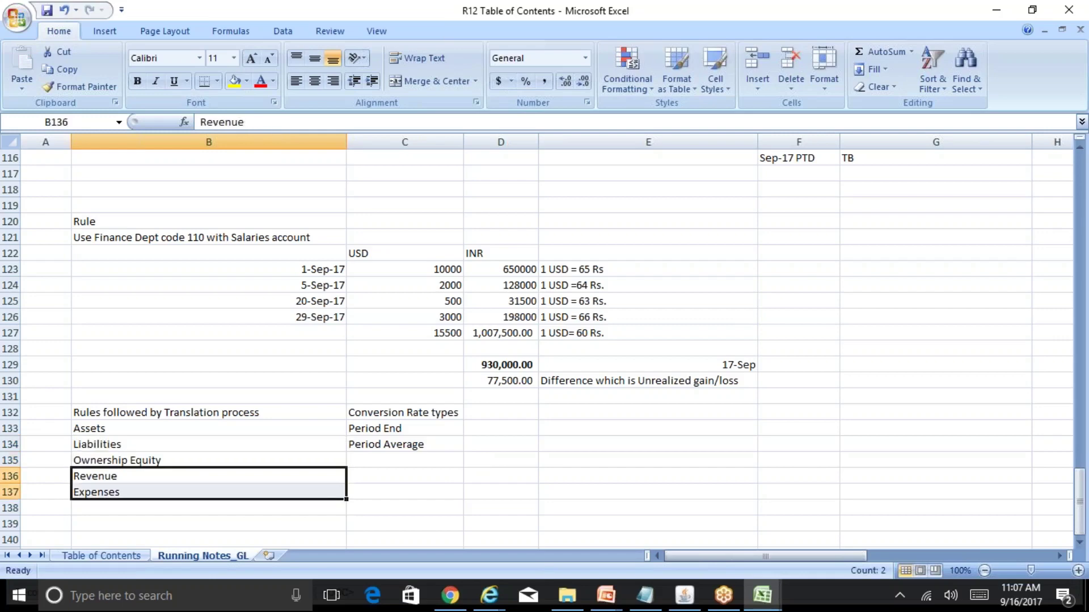
pyautogui.press('Left')
pyautogui.hotkey('shift', 'Down')
pyautogui.write('P &')
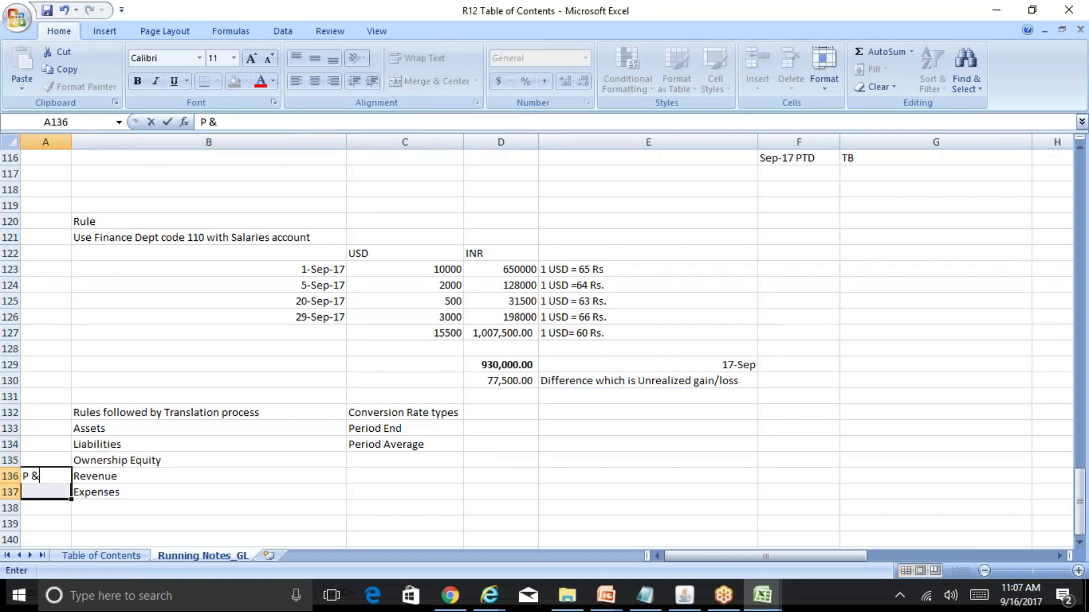
pyautogui.write('L Acc')
pyautogui.press('BackSpace')
pyautogui.press('Return')
pyautogui.moveTo(45, 476); pyautogui.dragTo(45, 492)
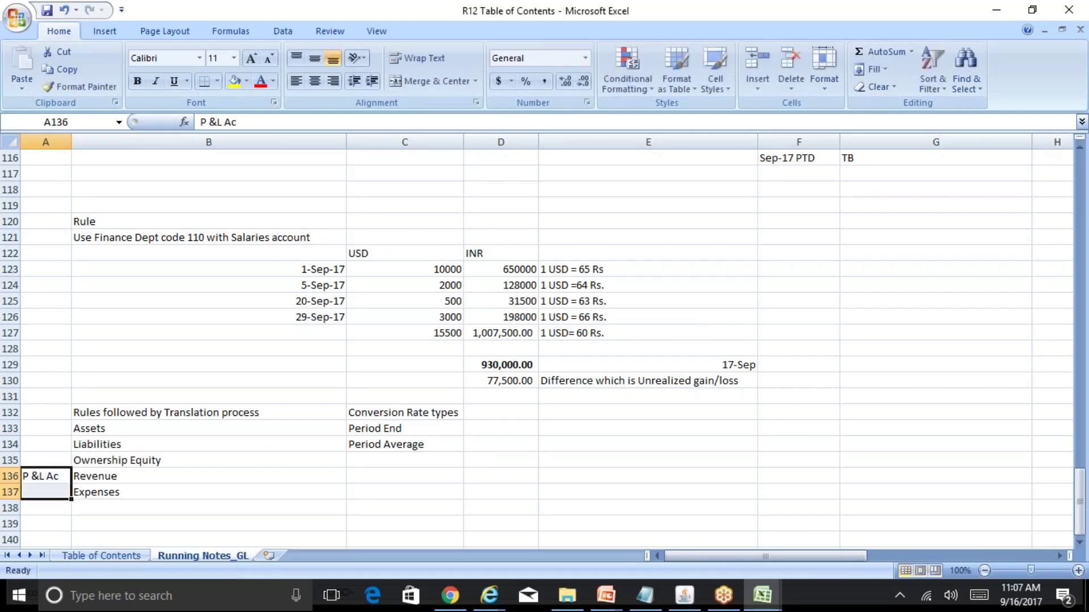
pyautogui.click(433, 81)
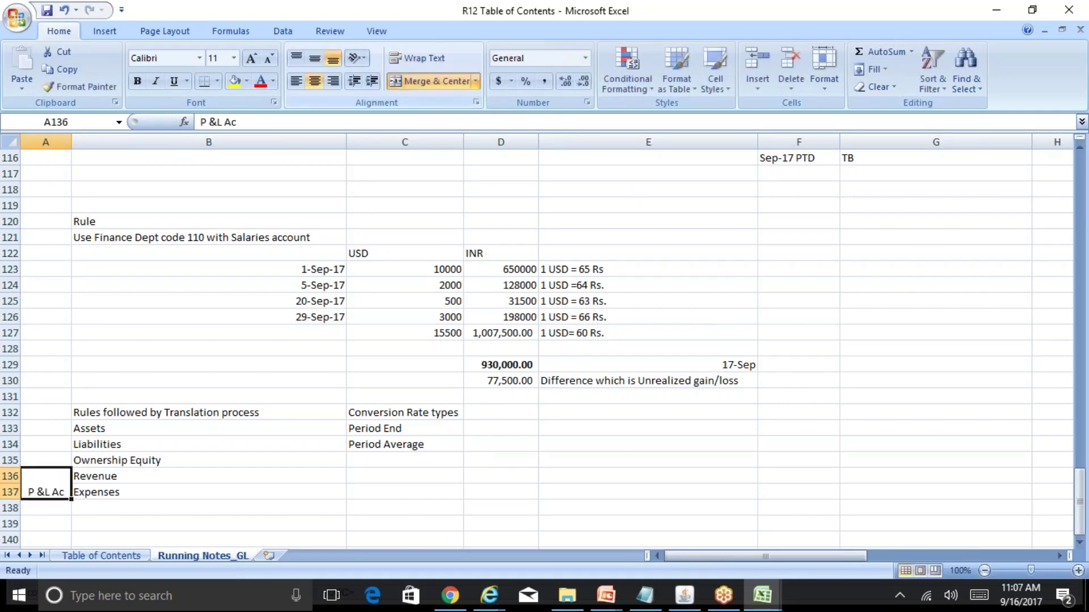
# - Merge and center A133:A135 with the label "B/S Accounts", and widen column A to fit it
pyautogui.moveTo(42, 431); pyautogui.dragTo(42, 437)
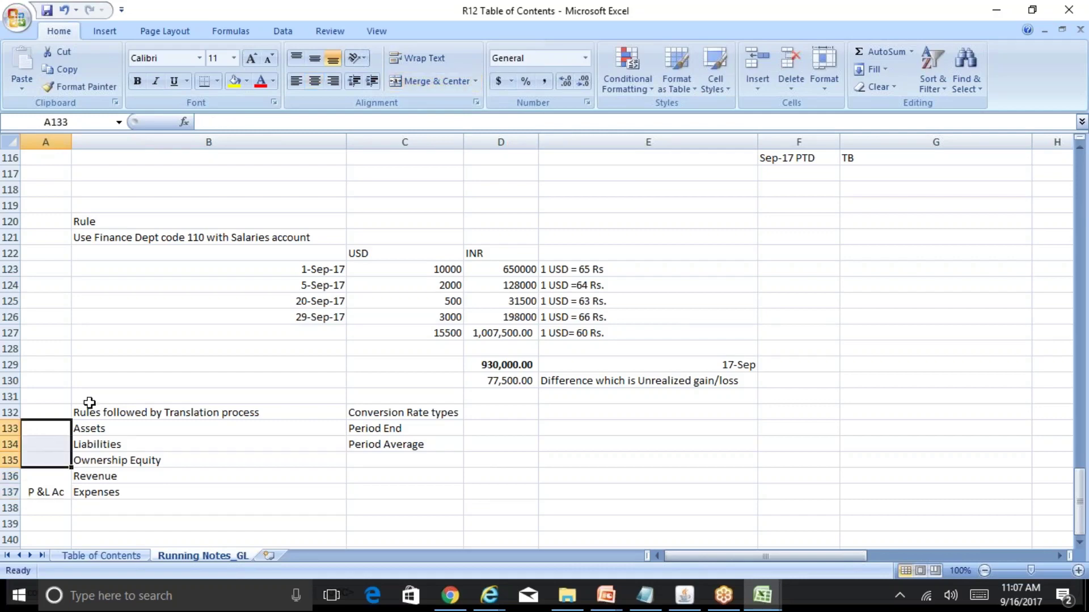
pyautogui.click(436, 83)
pyautogui.write('B')
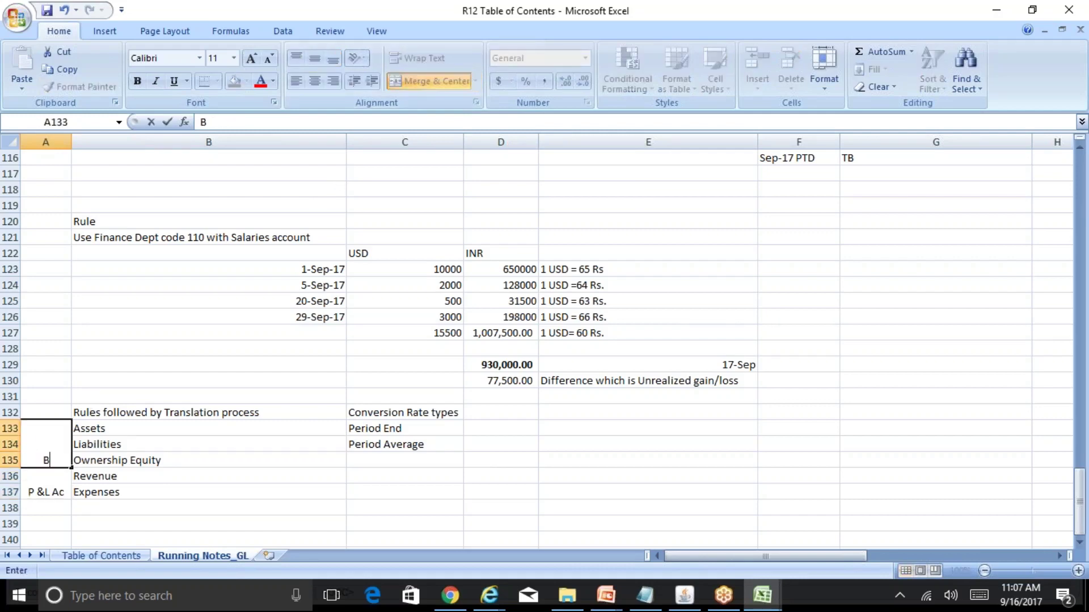
pyautogui.write('/S Accounts')
pyautogui.press('Return')
pyautogui.press('Return')
pyautogui.click(45, 444)
pyautogui.moveTo(72, 142); pyautogui.dragTo(170, 142)
# - Review the account types in column B against their B/S Accounts and P &L Ac groupings
pyautogui.click(224, 441)
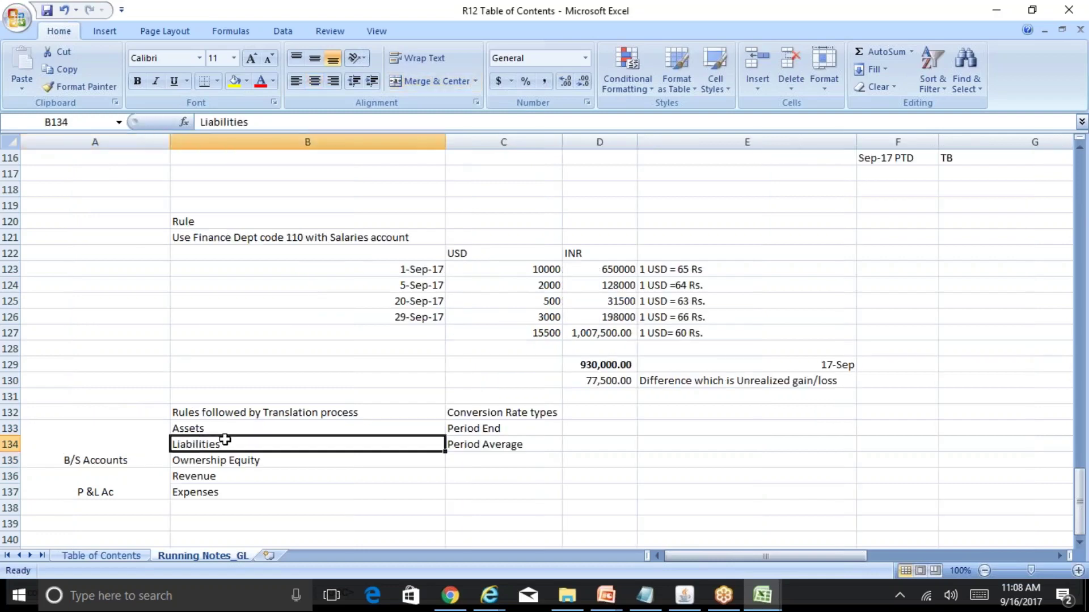
pyautogui.press('Down')
pyautogui.press('Down')
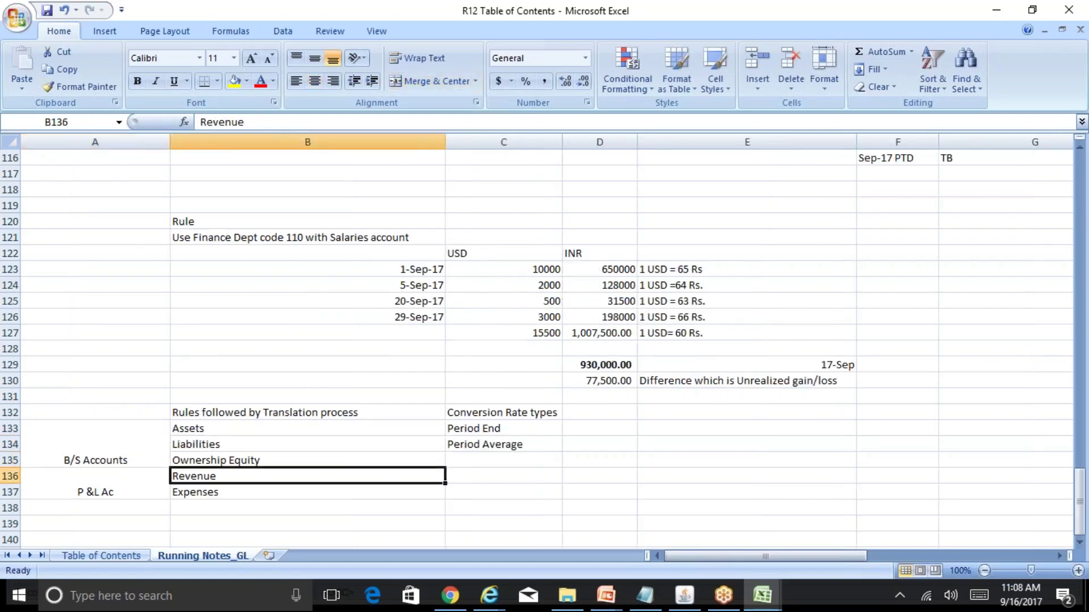
pyautogui.press('Up')
pyautogui.press('Up')
pyautogui.press('Up')
pyautogui.press('Up')
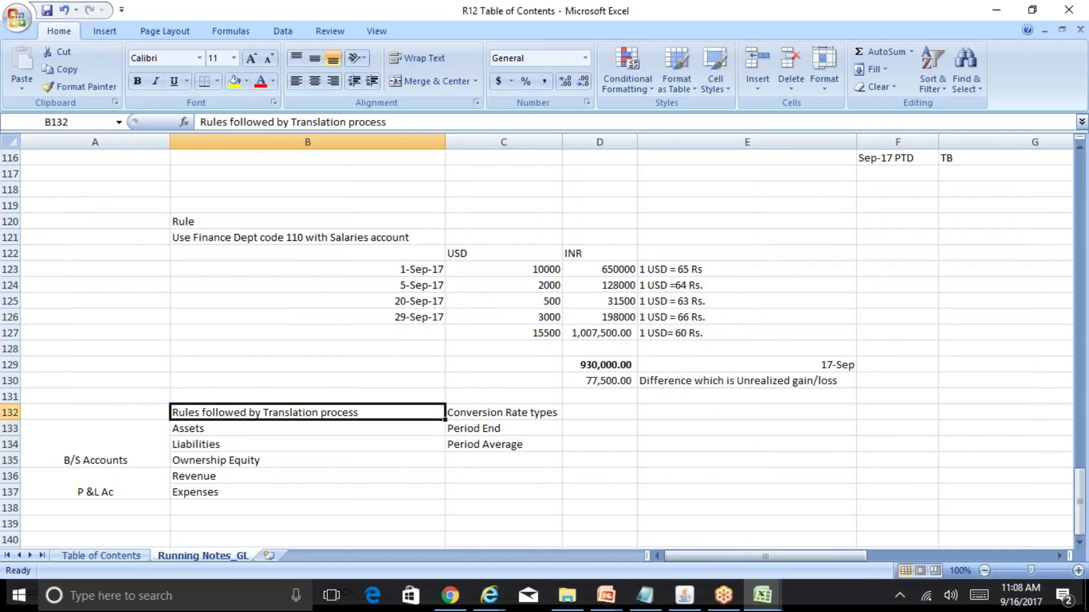
pyautogui.press('Down')
pyautogui.press('Down')
pyautogui.press('Left')
pyautogui.press('Down')
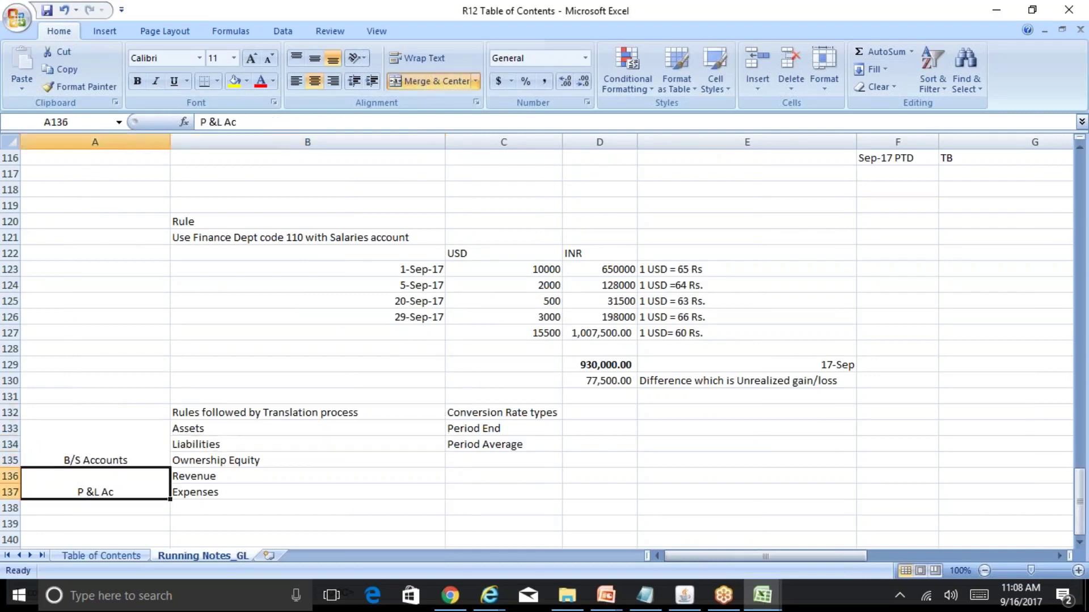
pyautogui.click(308, 476)
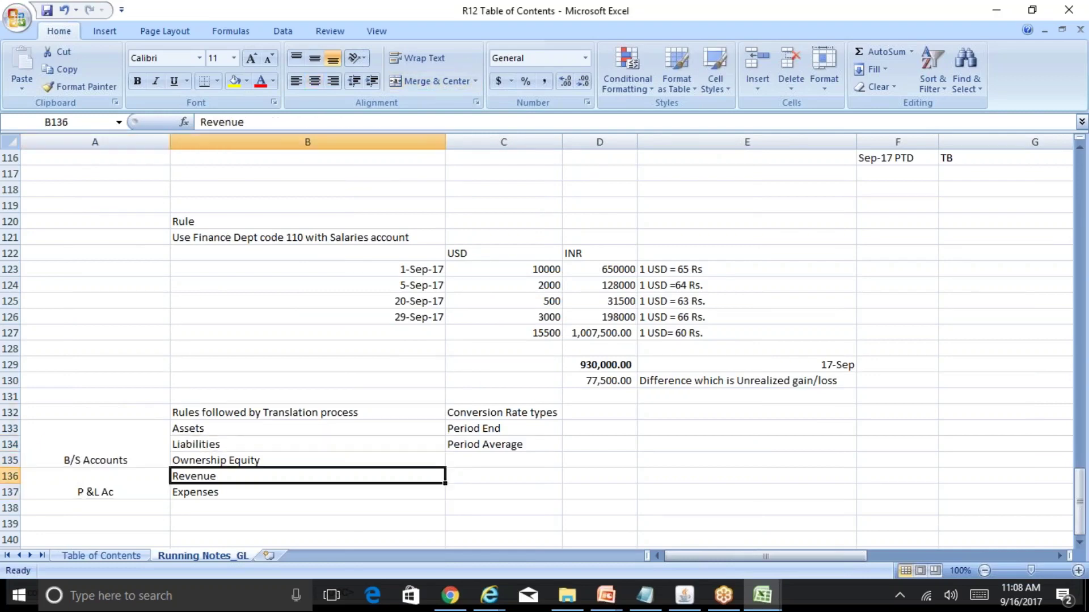
pyautogui.press('Down')
pyautogui.press('Up')
pyautogui.press('Down')
pyautogui.press('Up')
pyautogui.press('Down')
pyautogui.press('Up')
# - Move Period Average from C134 to C136 beside Revenue
pyautogui.press('Right')
pyautogui.press('Up')
pyautogui.press('Up')
pyautogui.hotkey('ctrl', 'x')
pyautogui.press('Down')
pyautogui.press('Down')
pyautogui.hotkey('ctrl', 'v')
# - Examine the Assets, Liabilities and Ownership Equity rows against the Period End conversion rate type
pyautogui.press('Left')
pyautogui.press('Up')
pyautogui.press('Up')
pyautogui.press('Up')
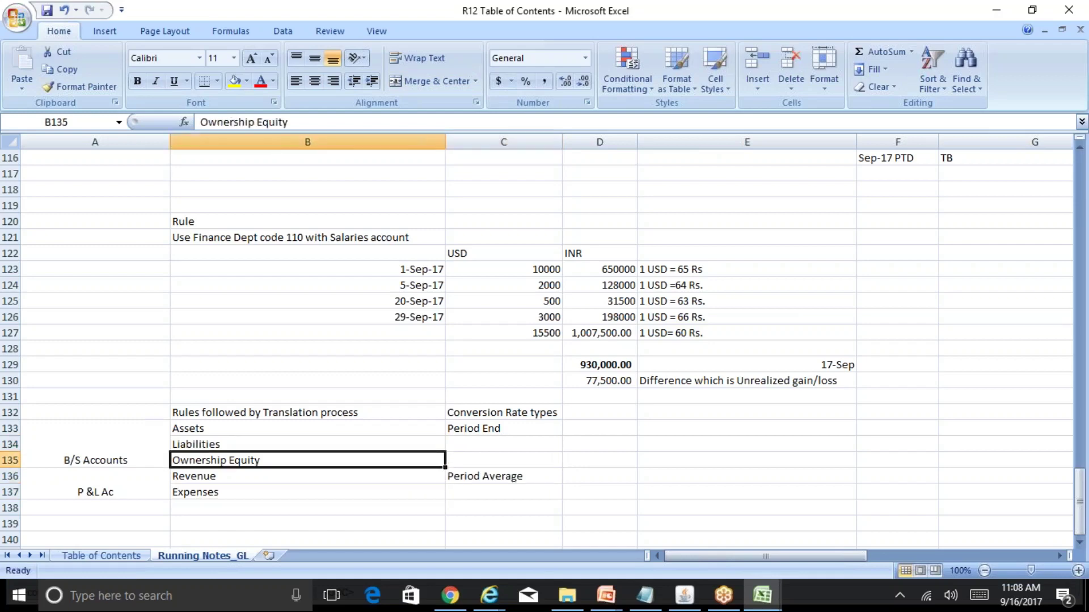
pyautogui.press('Down')
pyautogui.press('Down')
pyautogui.press('Up')
pyautogui.press('Up')
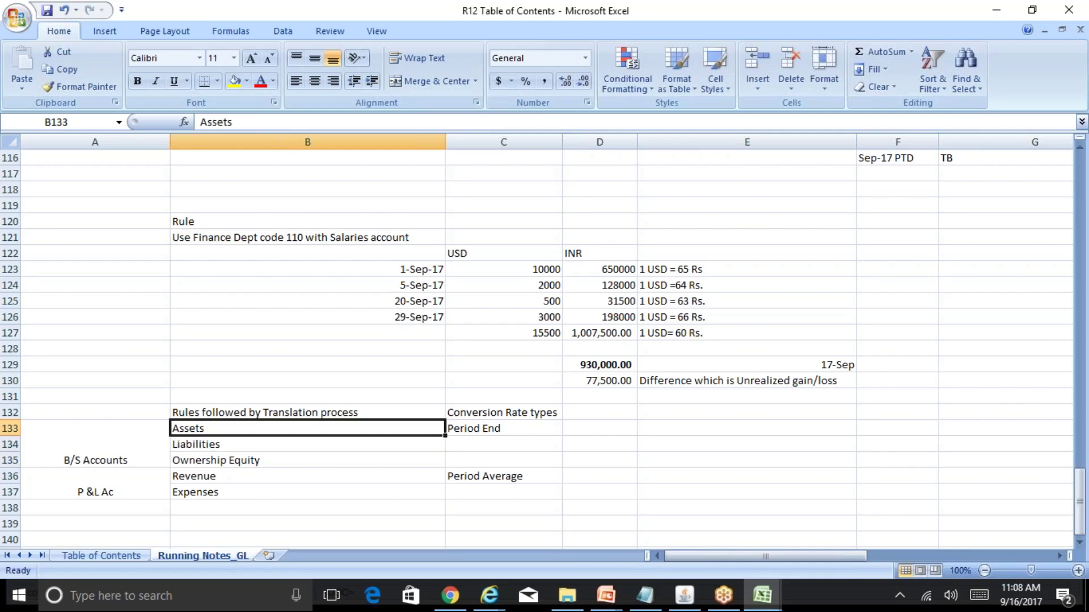
pyautogui.hotkey('shift', 'Down')
pyautogui.hotkey('shift', 'Down')
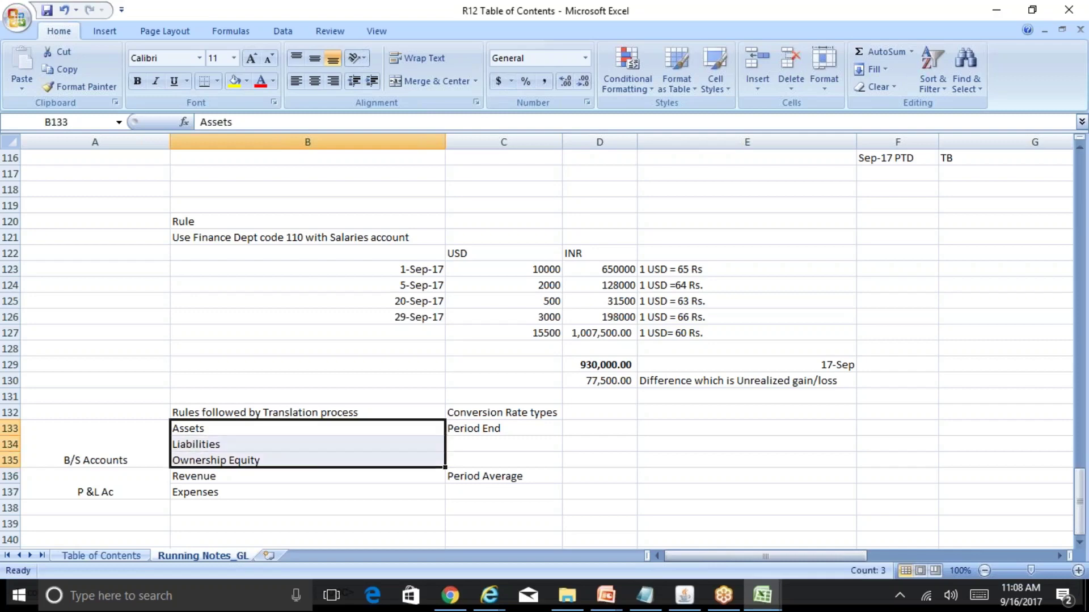
pyautogui.press('Right')
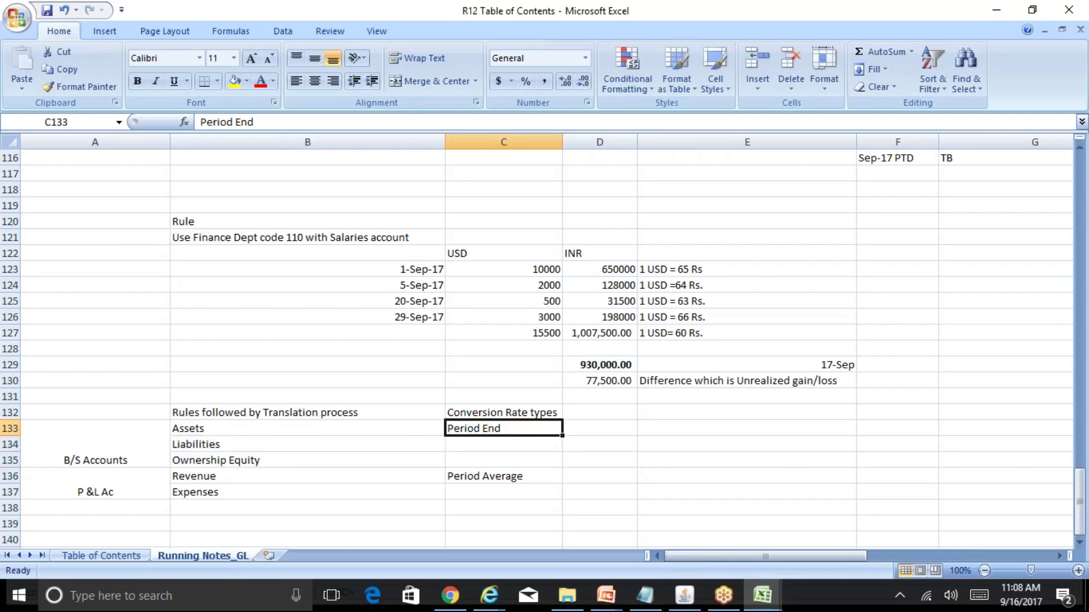
pyautogui.press('Down')
pyautogui.press('Down')
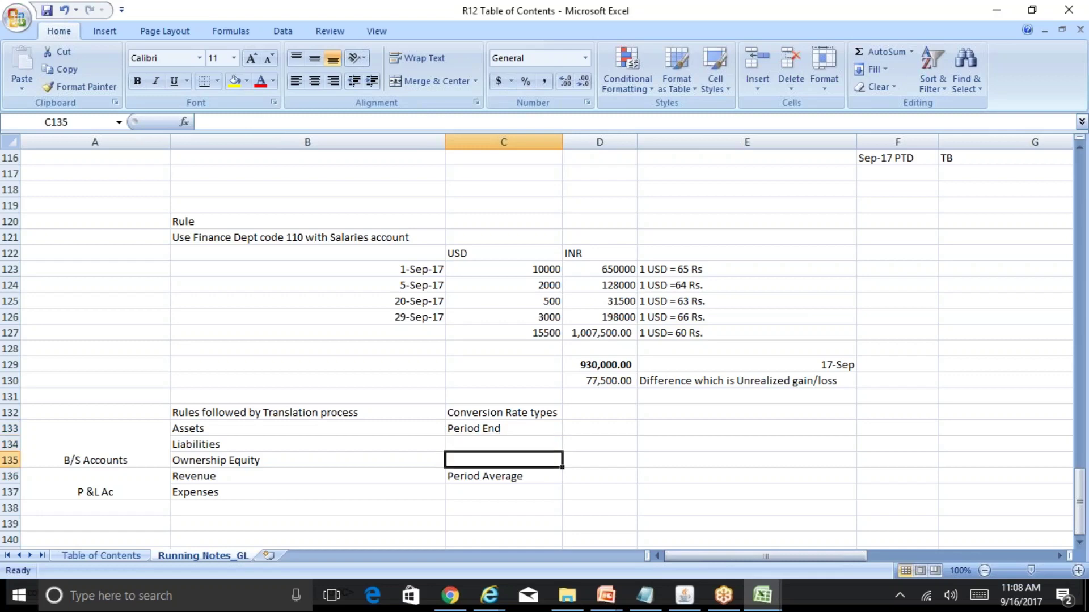
# - Switch to Internet Explorer and close the four report tabs and the Budget Wizard tab
pyautogui.moveTo(448, 606)
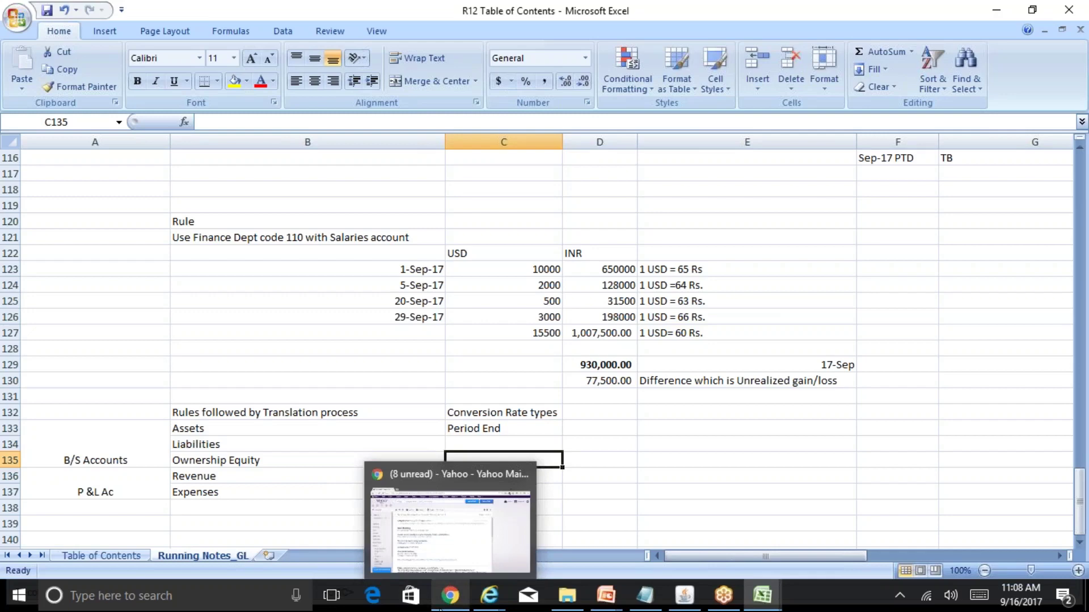
pyautogui.click(489, 596)
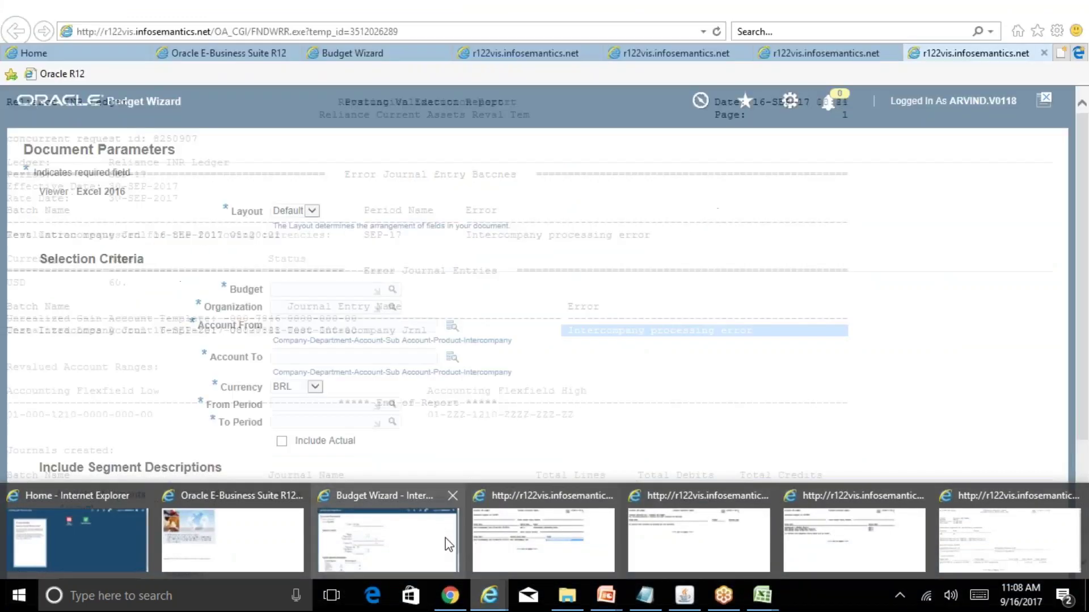
pyautogui.click(448, 544)
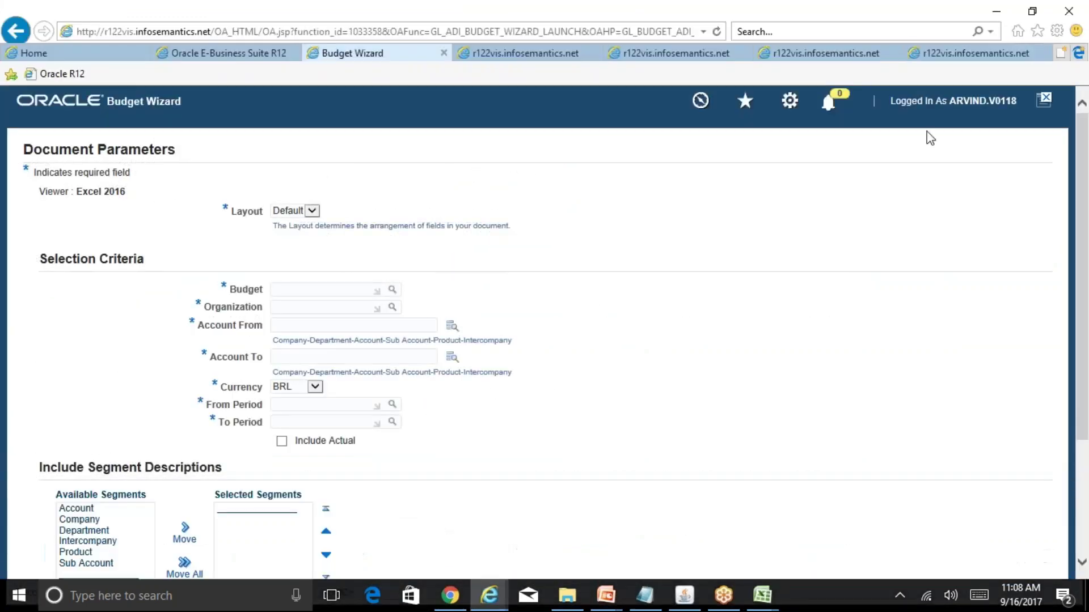
pyautogui.click(1044, 54)
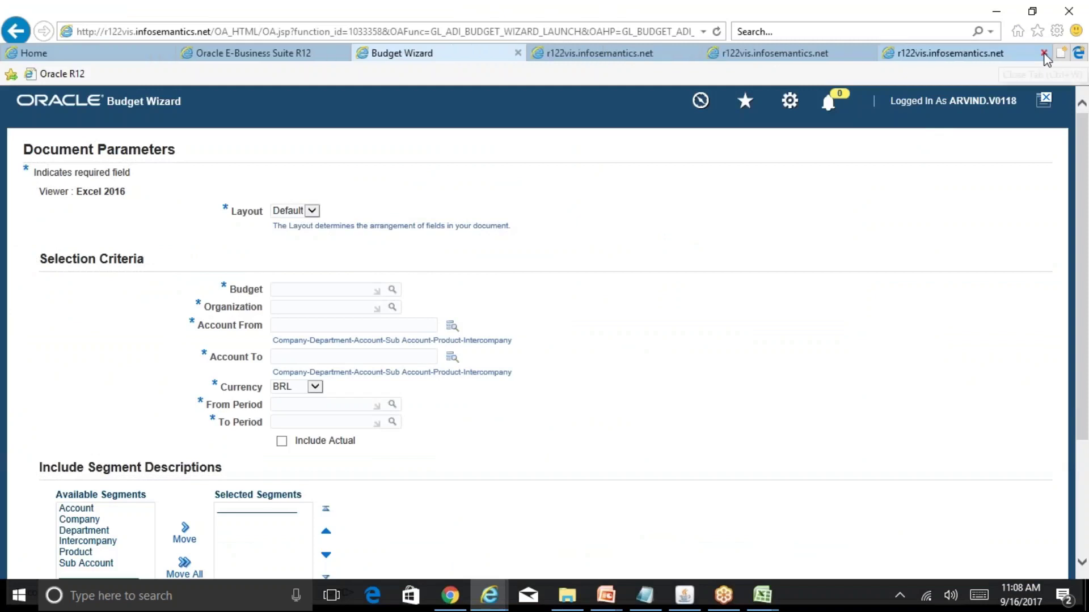
pyautogui.click(1044, 54)
pyautogui.click(1044, 53)
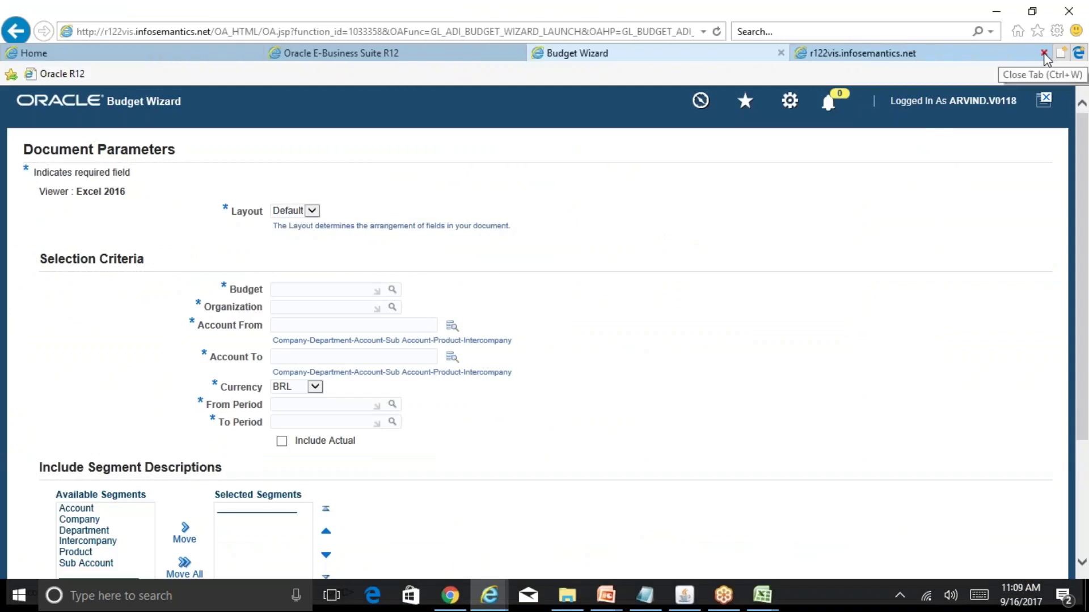
pyautogui.click(1044, 54)
pyautogui.click(1044, 54)
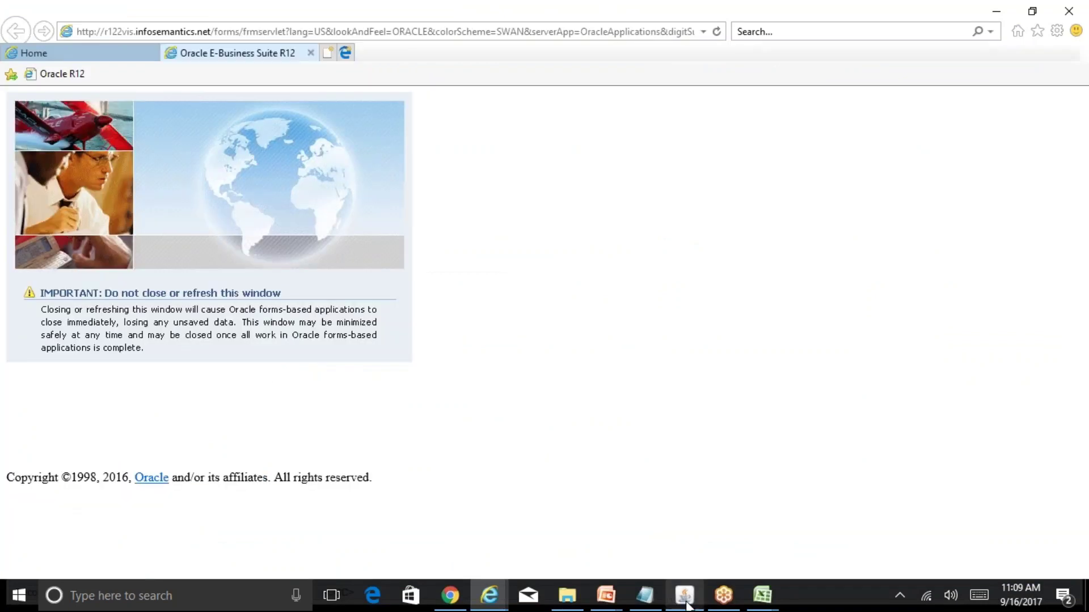
# - Switch to PowerPoint and view the Reliance Group Org Structure slide to check the group's ledgers
pyautogui.click(685, 595)
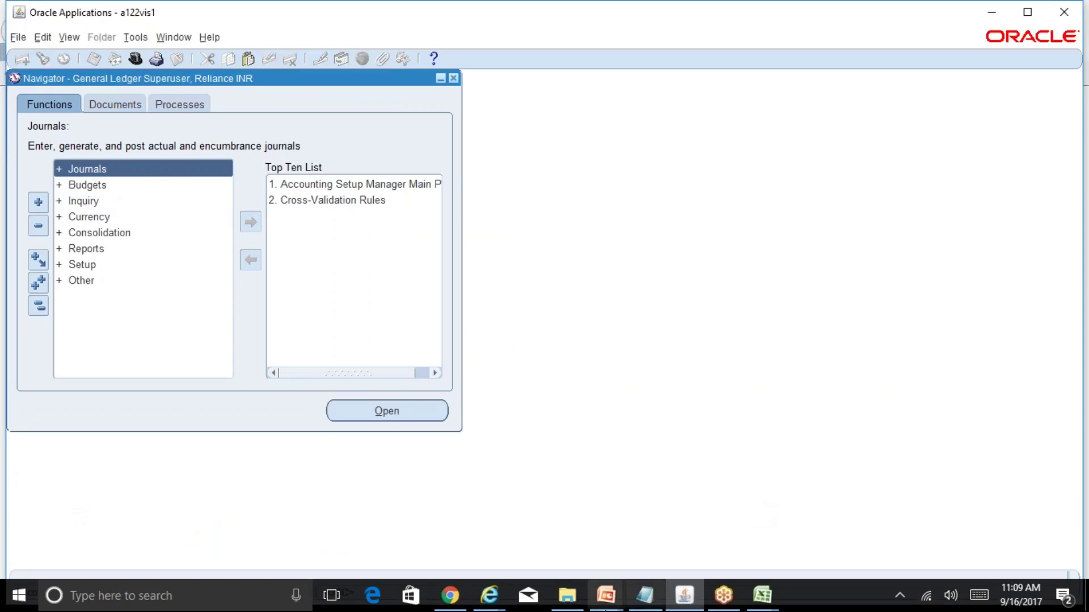
pyautogui.click(605, 595)
pyautogui.click(689, 532)
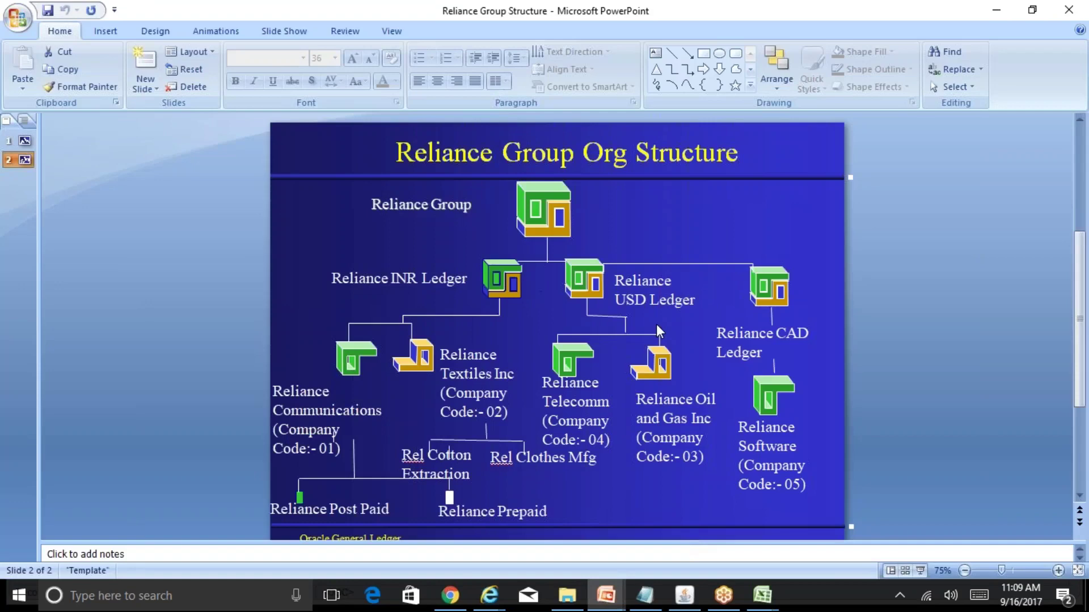
# - Switch to Oracle Applications and change the responsibility to General Ledger Superuser, Reliance USD
pyautogui.click(685, 595)
pyautogui.click(137, 57)
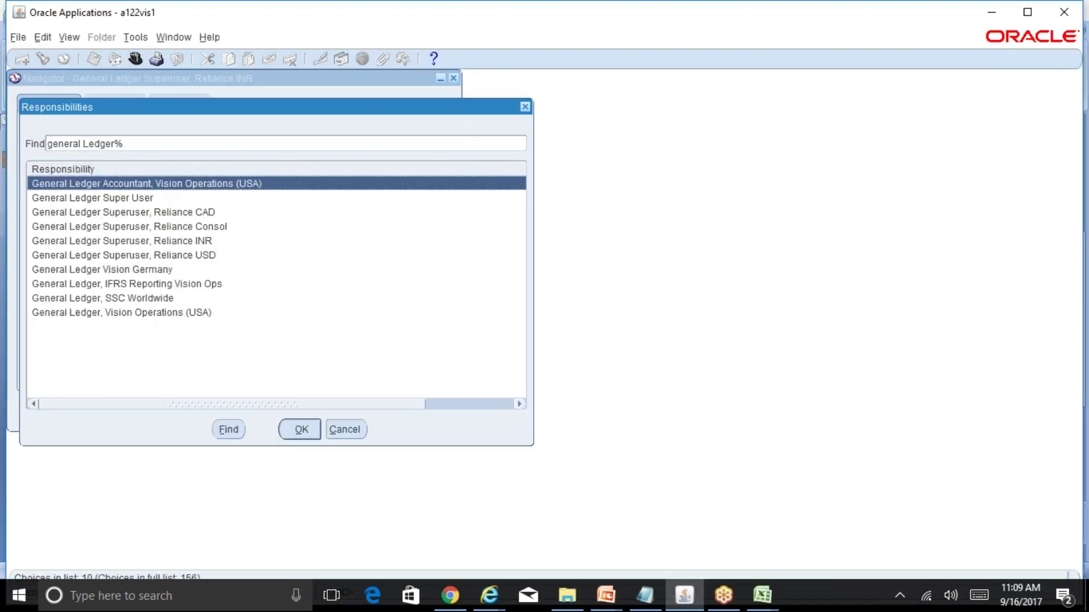
pyautogui.press('Down')
pyautogui.press('Down')
pyautogui.press('Down')
pyautogui.press('Down')
pyautogui.press('Down')
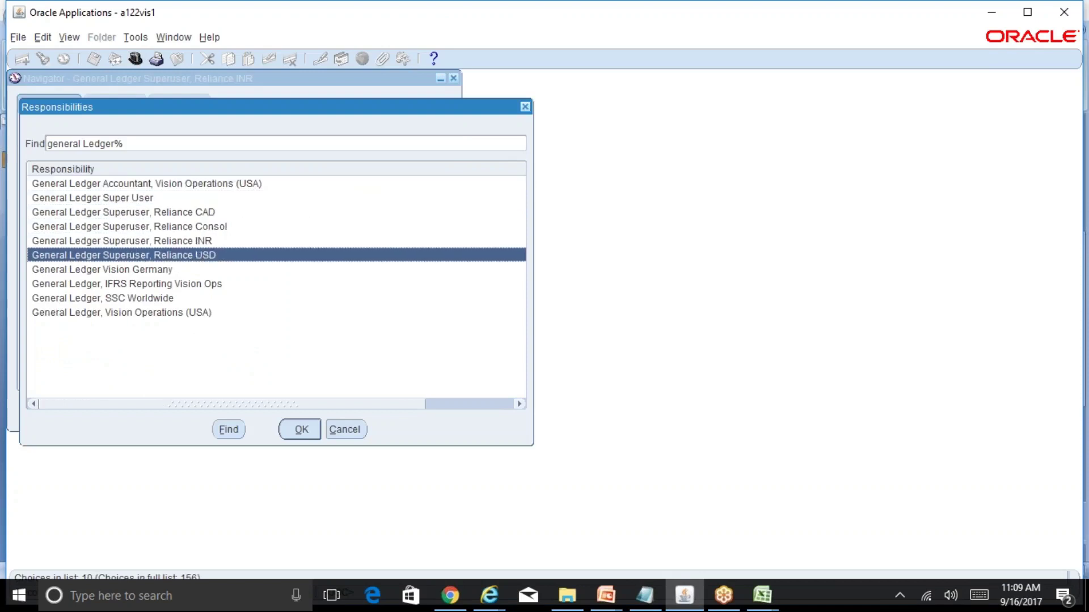
pyautogui.press('Return')
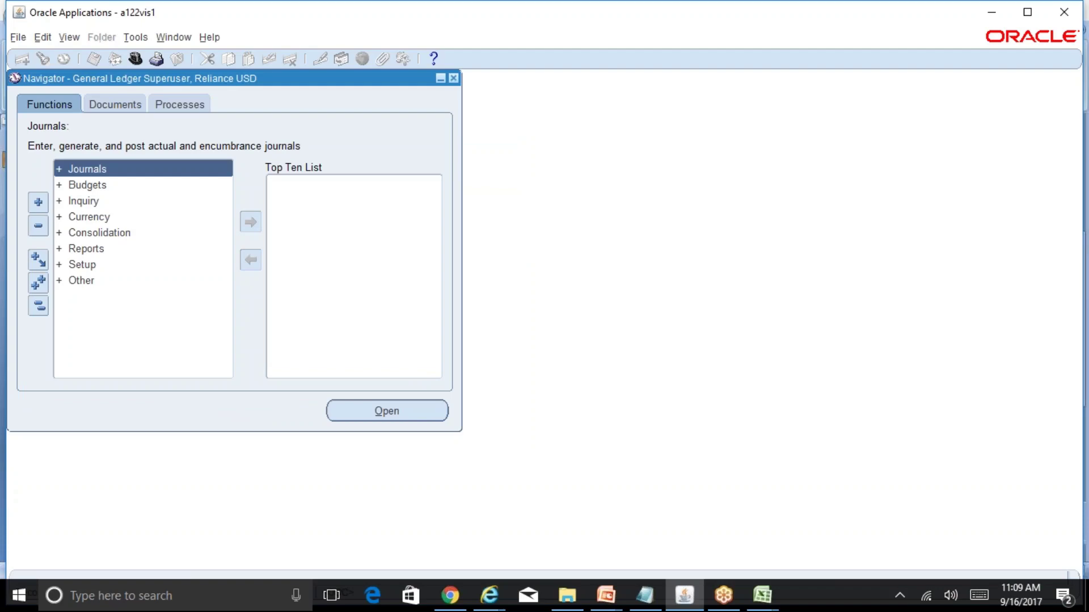
# - Open the Accounting Setup Manager from the Financials setup functions
pyautogui.doubleClick(131, 262)
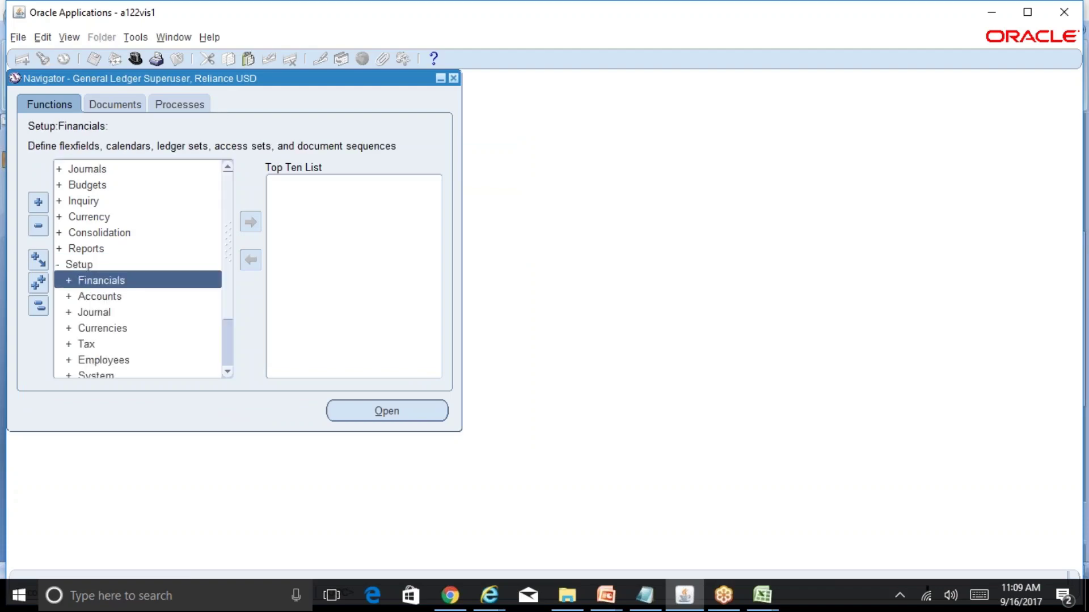
pyautogui.doubleClick(146, 282)
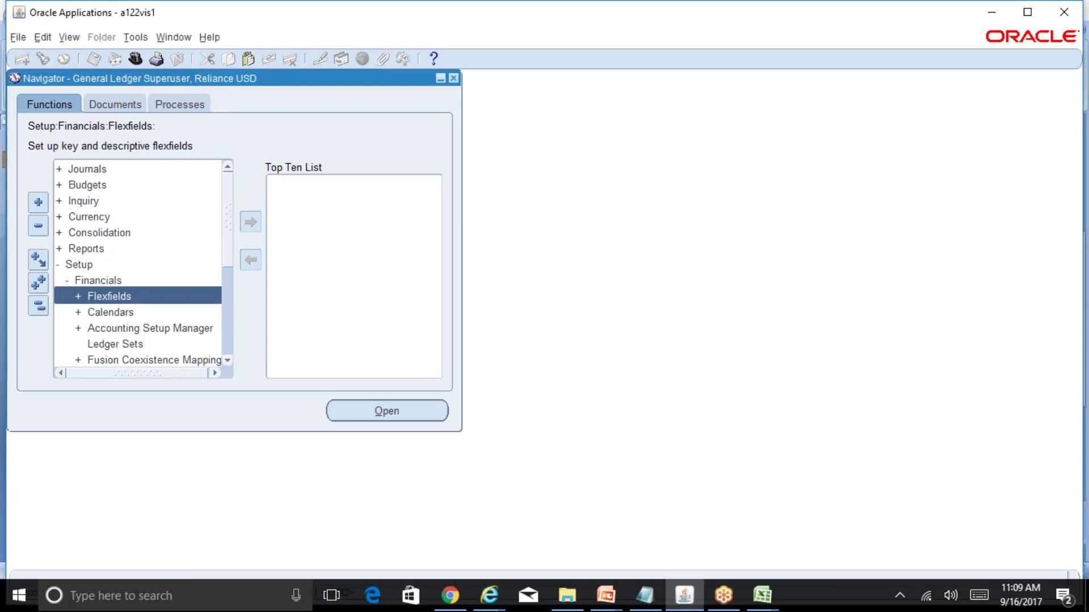
pyautogui.press('Down')
pyautogui.press('Down')
pyautogui.press('Return')
pyautogui.press('Return')
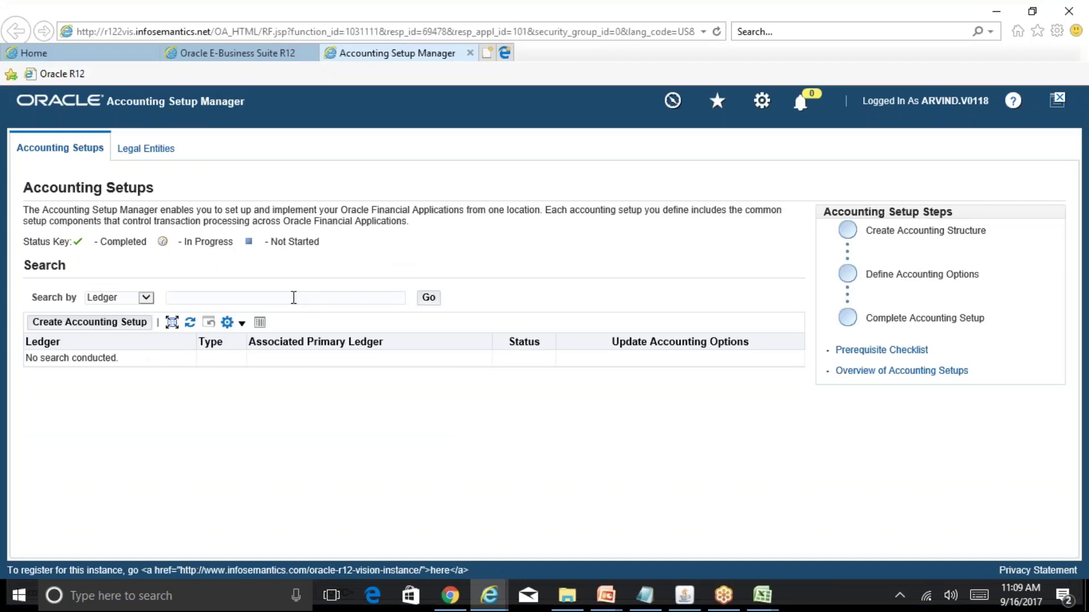
# - Search the accounting setups for ledger Relia%USD% and open the accounting options of the Reliance USD Ledger
pyautogui.write('Relia%USD%')
pyautogui.click(430, 299)
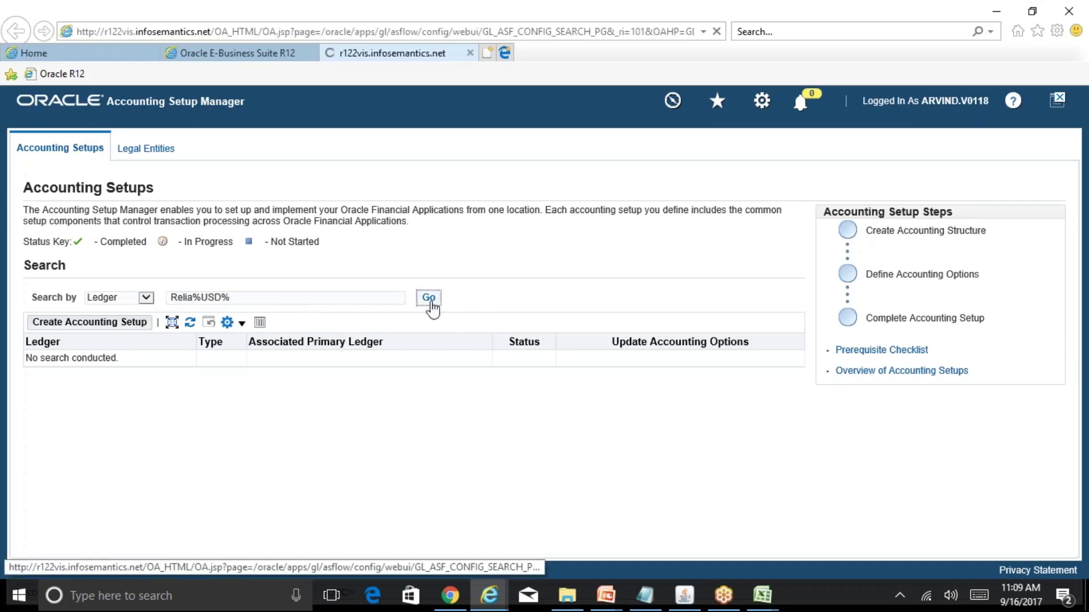
pyautogui.click(693, 364)
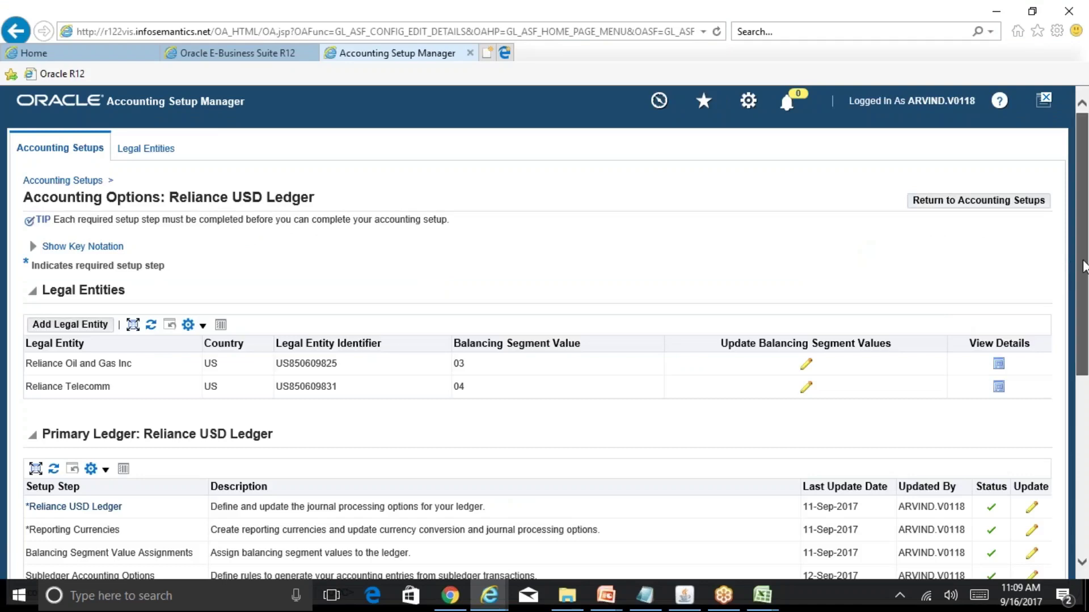
# - Open the primary ledger's Reliance USD Ledger definition for update and advance to step 2 to view its Currency Translation Options
pyautogui.scroll(-2, 1084, 267)
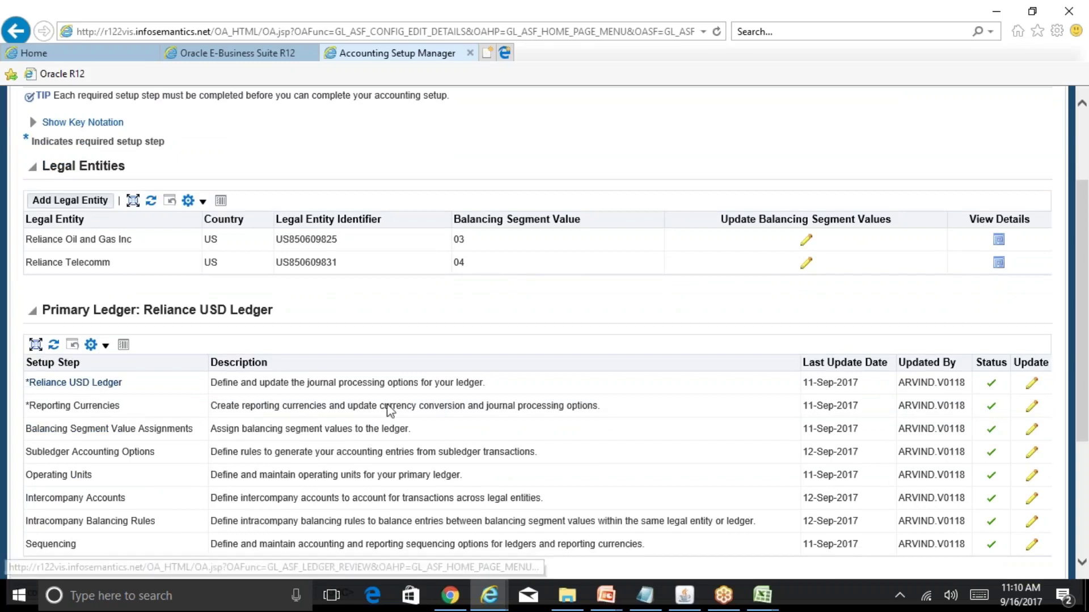
pyautogui.click(1032, 383)
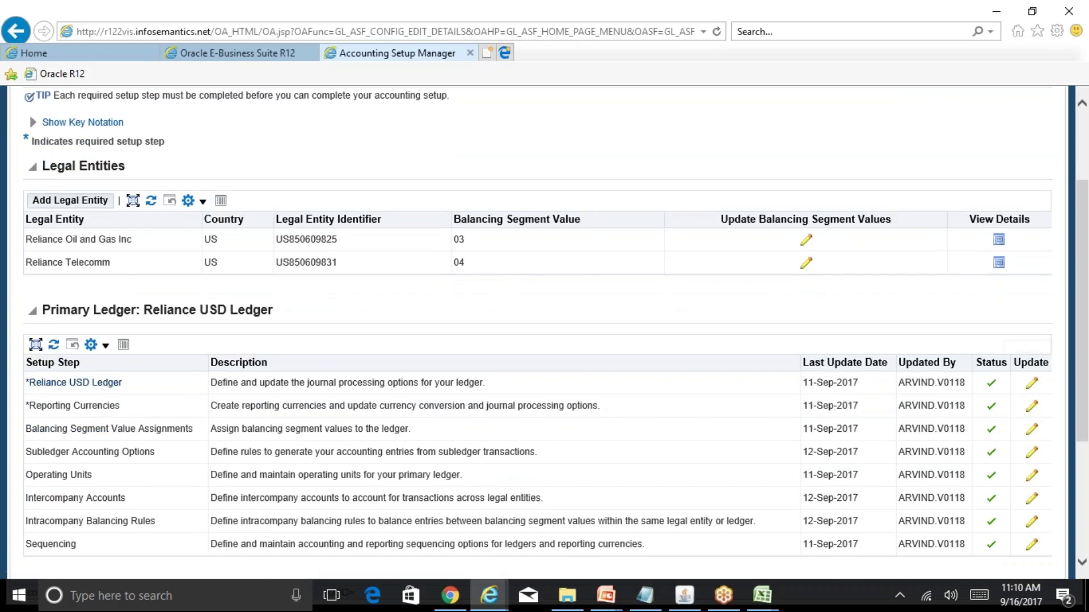
pyautogui.moveTo(1086, 295); pyautogui.dragTo(1086, 416)
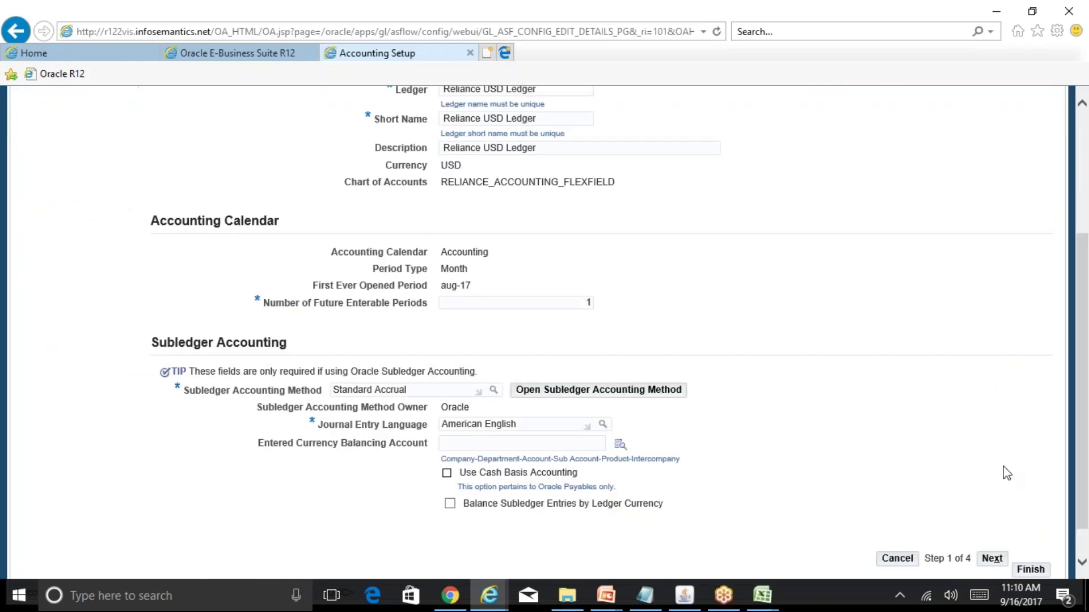
pyautogui.click(991, 559)
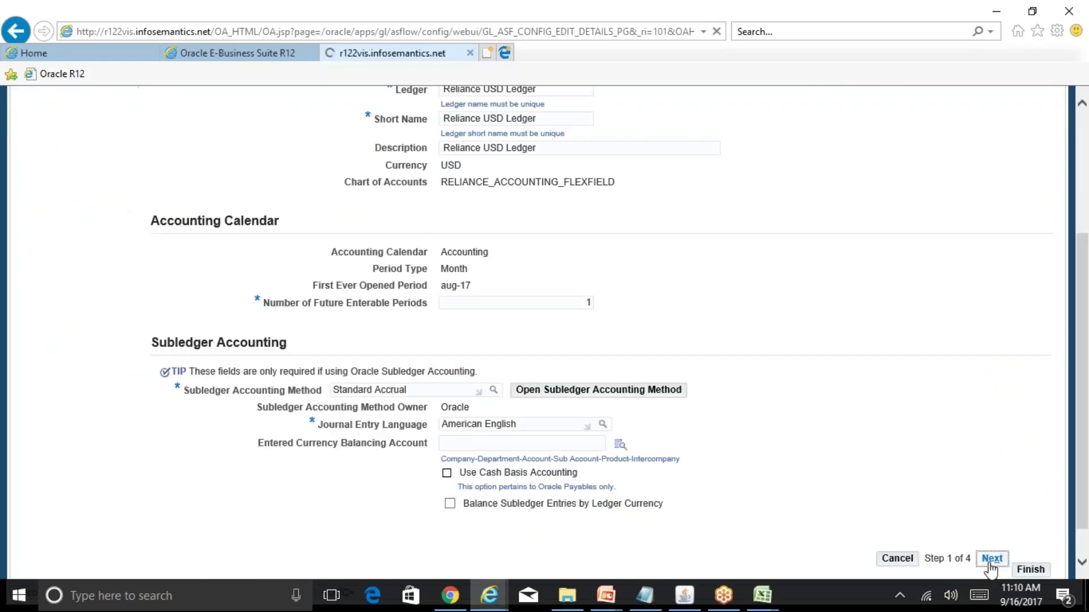
pyautogui.moveTo(1086, 305); pyautogui.dragTo(1087, 418)
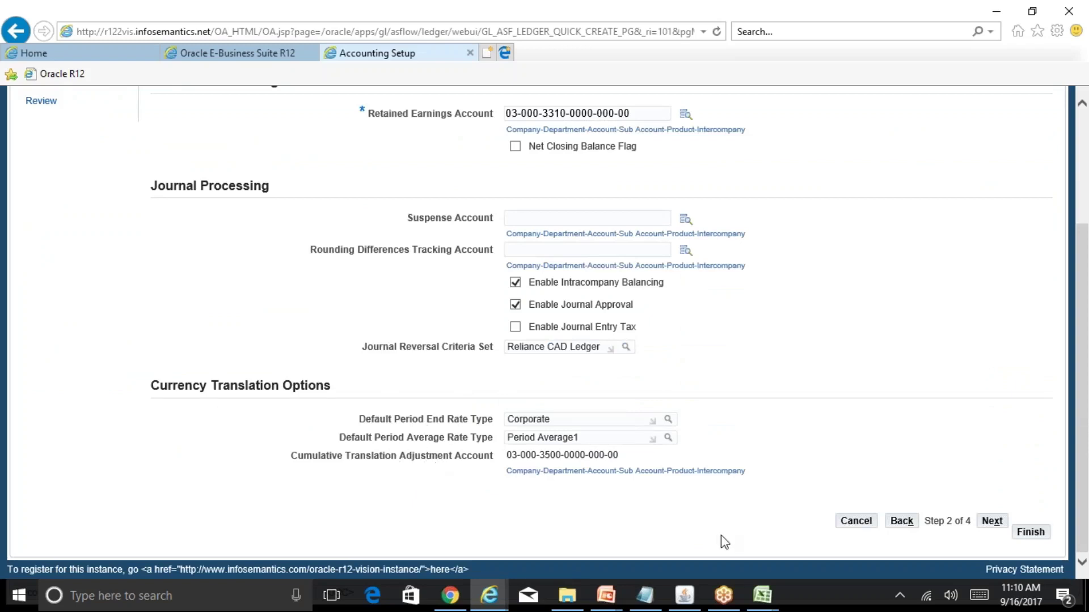
# - Switch to the R12 Table of Contents workbook in Excel and check the rate type noted for Revenue and Expenses
pyautogui.moveTo(766, 592)
pyautogui.click(821, 540)
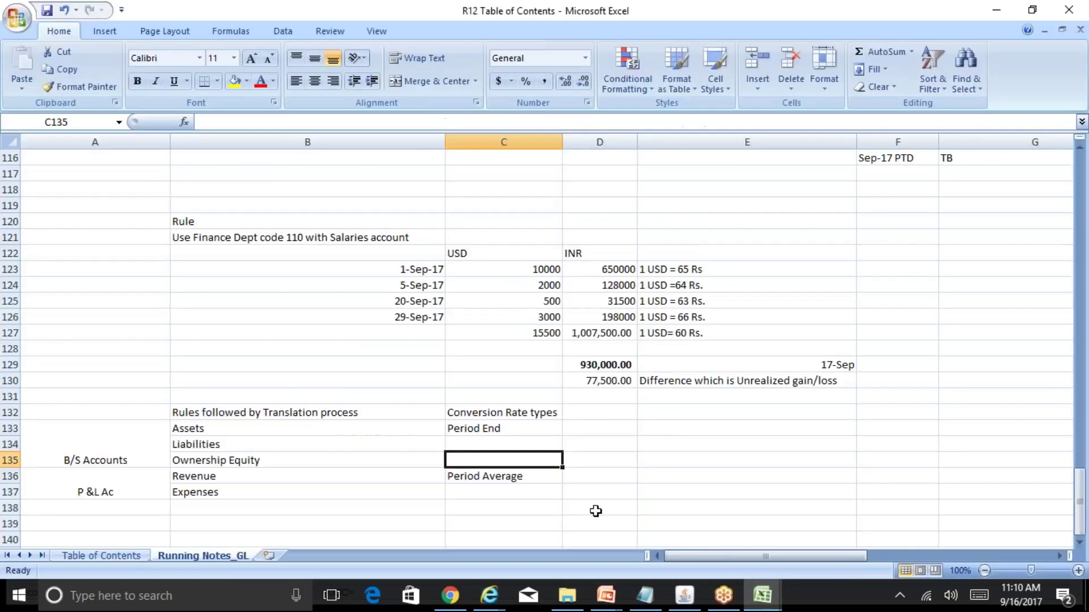
pyautogui.moveTo(247, 480); pyautogui.dragTo(246, 493)
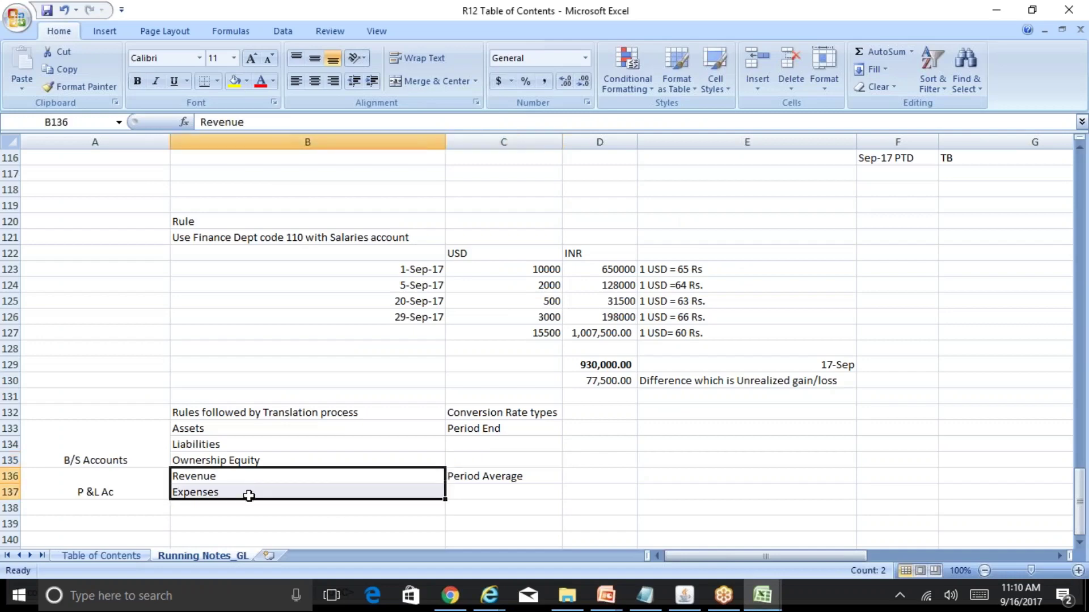
pyautogui.click(474, 480)
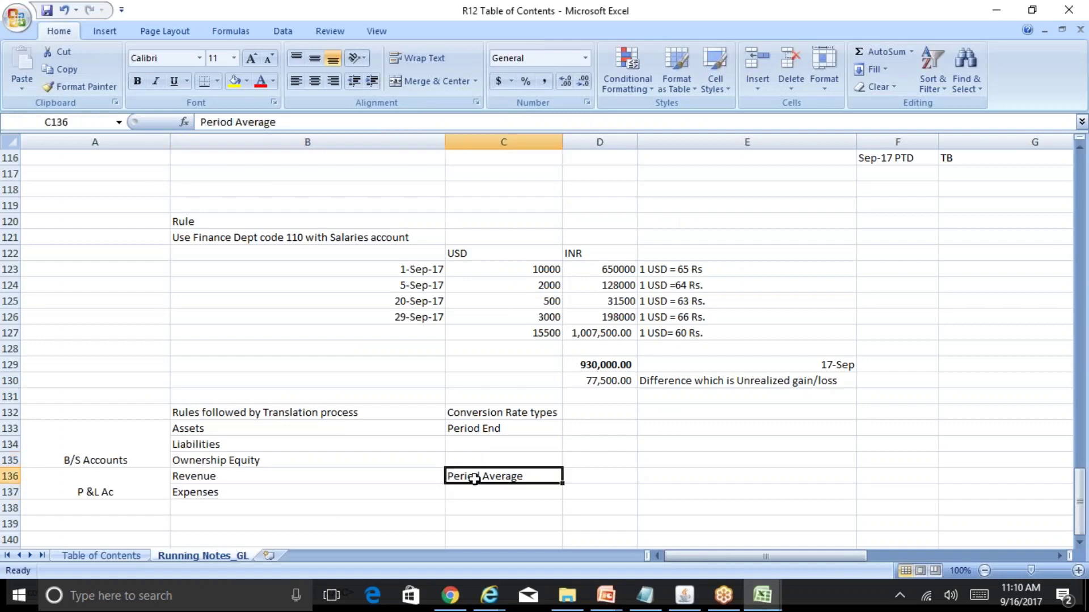
# - Copy the default period average rate type, Period Average1, from the ledger setup in Internet Explorer into cell D136 of the Excel notes
pyautogui.moveTo(489, 594)
pyautogui.click(660, 547)
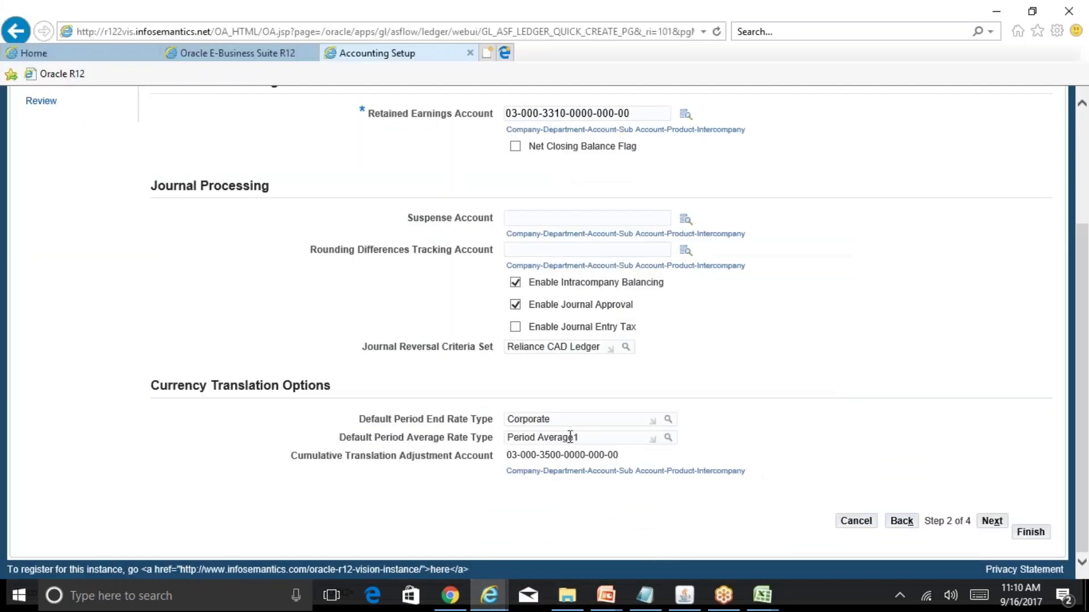
pyautogui.moveTo(585, 439); pyautogui.dragTo(506, 437)
pyautogui.hotkey('ctrl', 'c')
pyautogui.hotkey('alt', 'Tab')
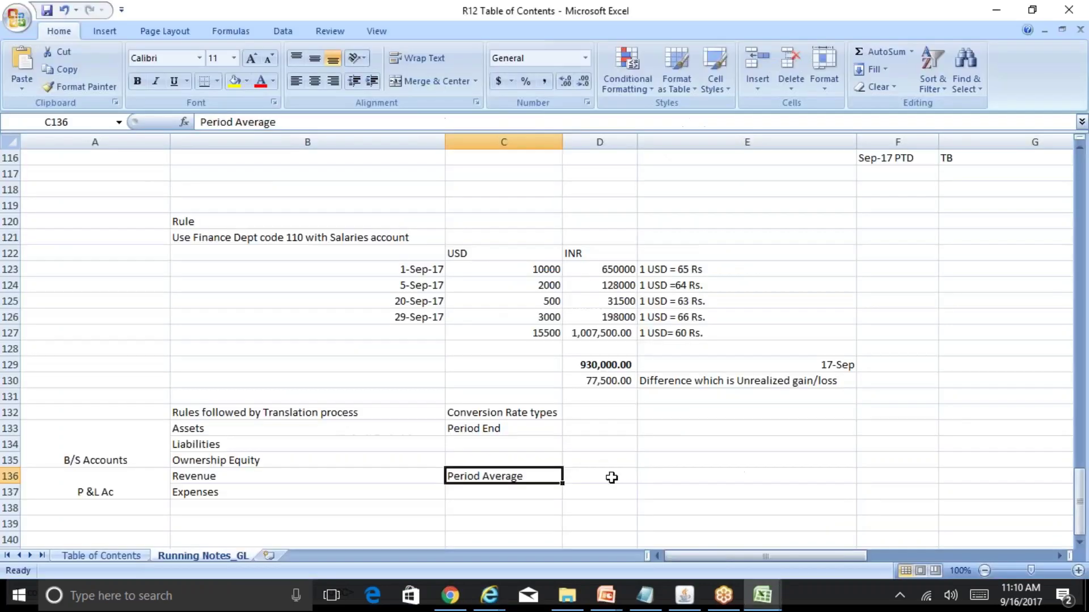
pyautogui.click(607, 476)
pyautogui.hotkey('ctrl', 'v')
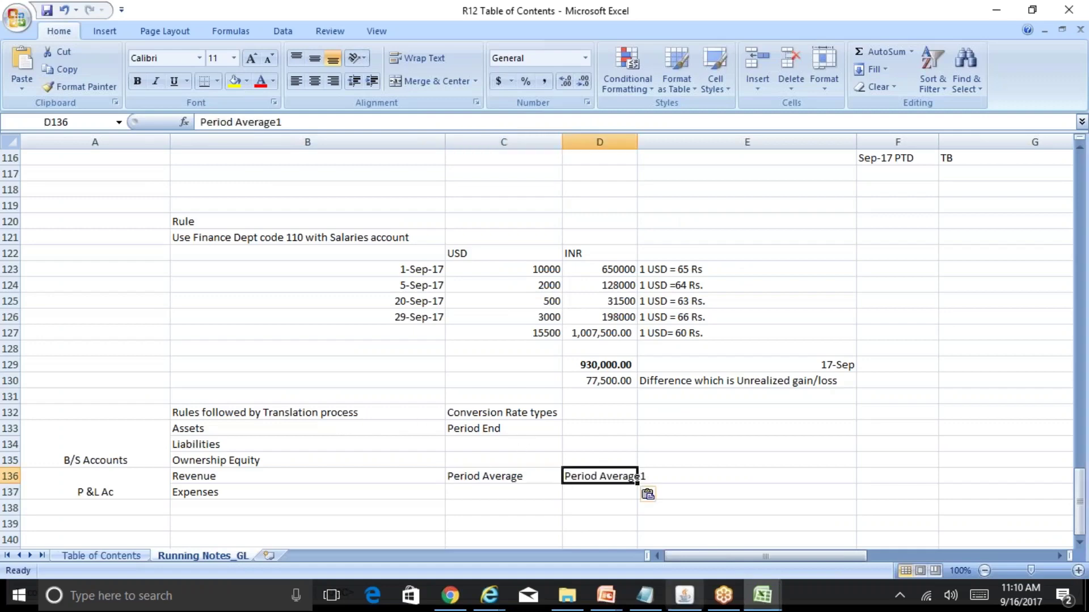
# - Copy the default period end rate type, Corporate, from the ledger setup in Internet Explorer into cell D133 of the Excel notes
pyautogui.click(488, 596)
pyautogui.click(656, 545)
pyautogui.click(406, 460)
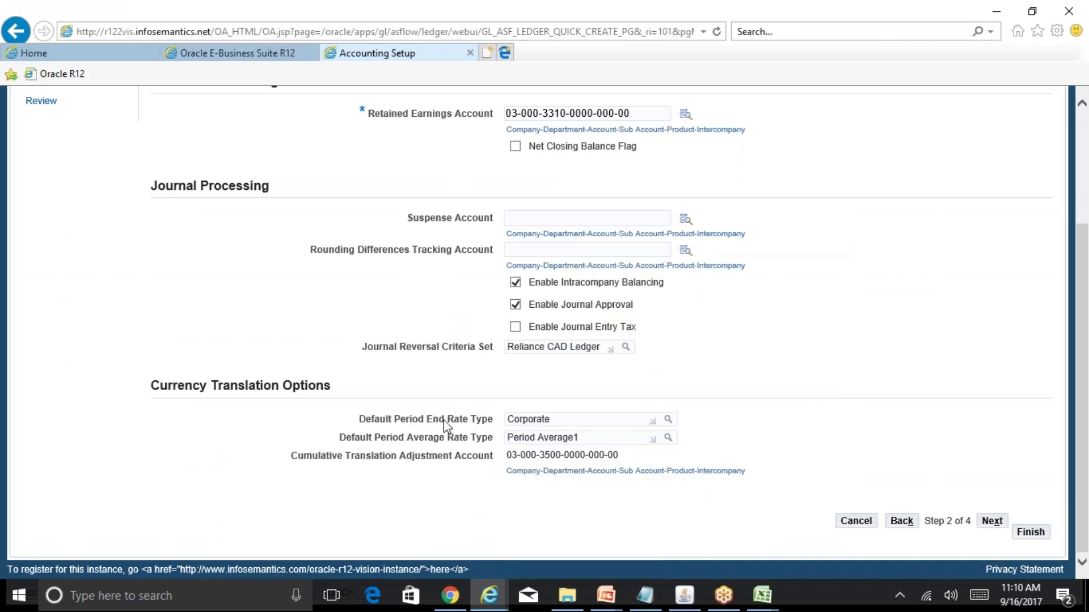
pyautogui.moveTo(560, 421); pyautogui.dragTo(505, 413)
pyautogui.moveTo(759, 595)
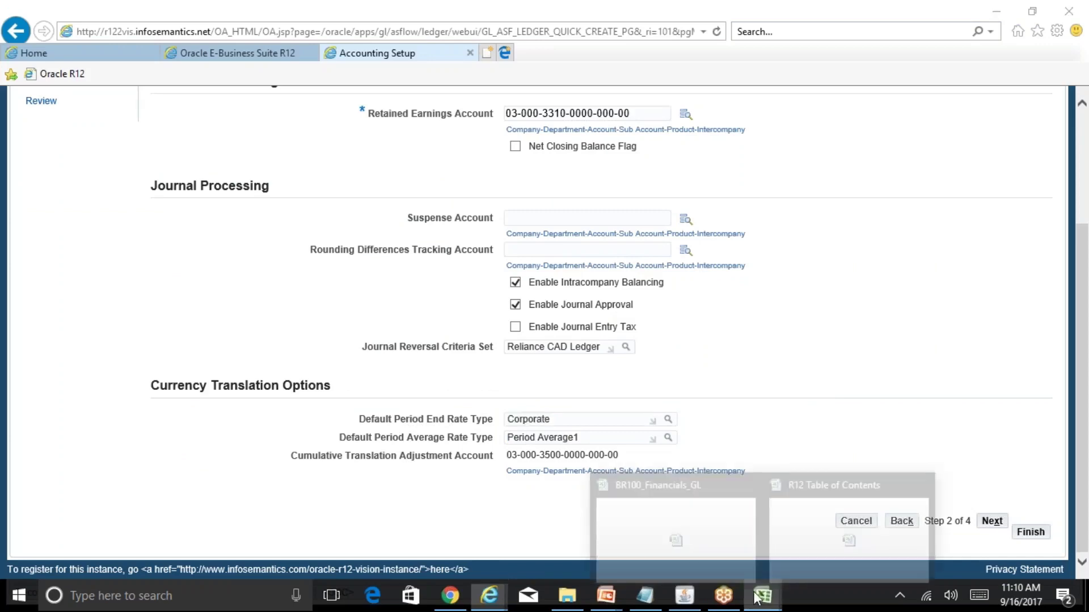
pyautogui.click(839, 536)
pyautogui.click(602, 426)
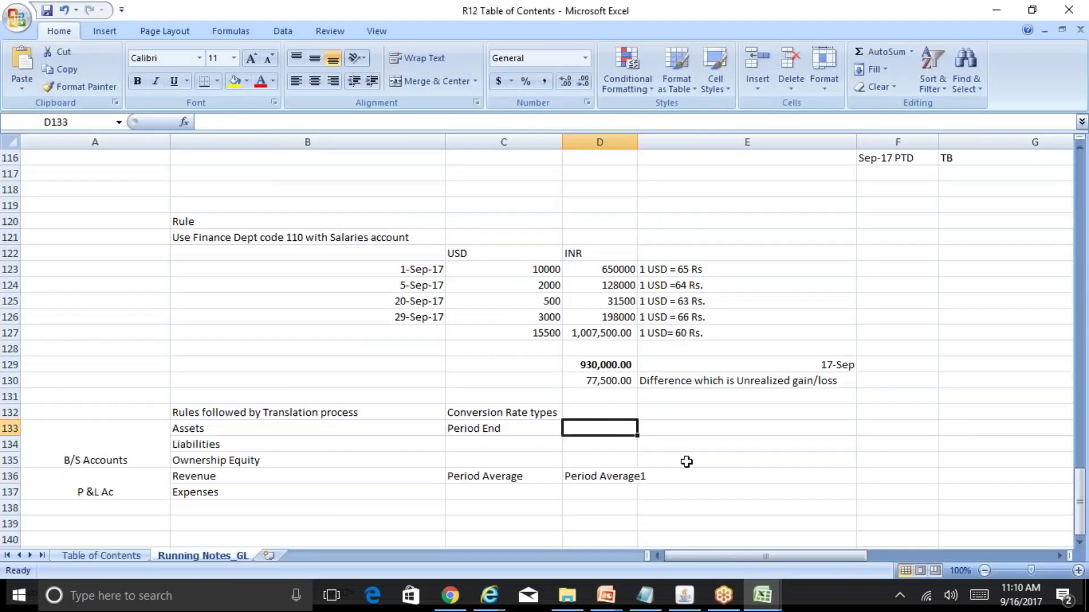
pyautogui.hotkey('ctrl', 'v')
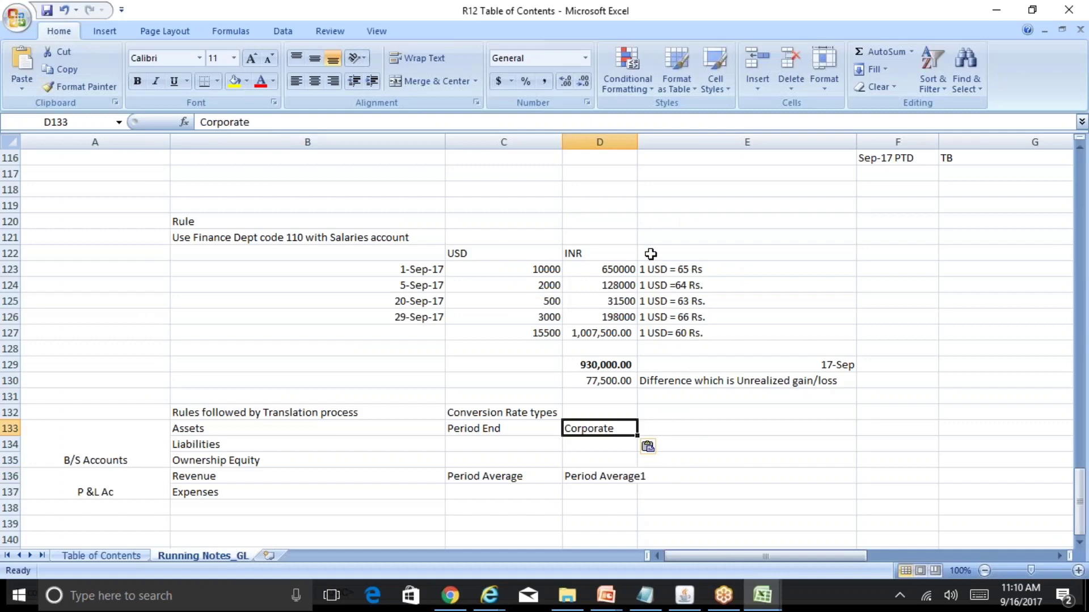
pyautogui.moveTo(637, 142); pyautogui.dragTo(638, 143)
# - Examine the translation rules table, comparing the account types in rows 133 to 136 with their conversion rate types
pyautogui.click(710, 431)
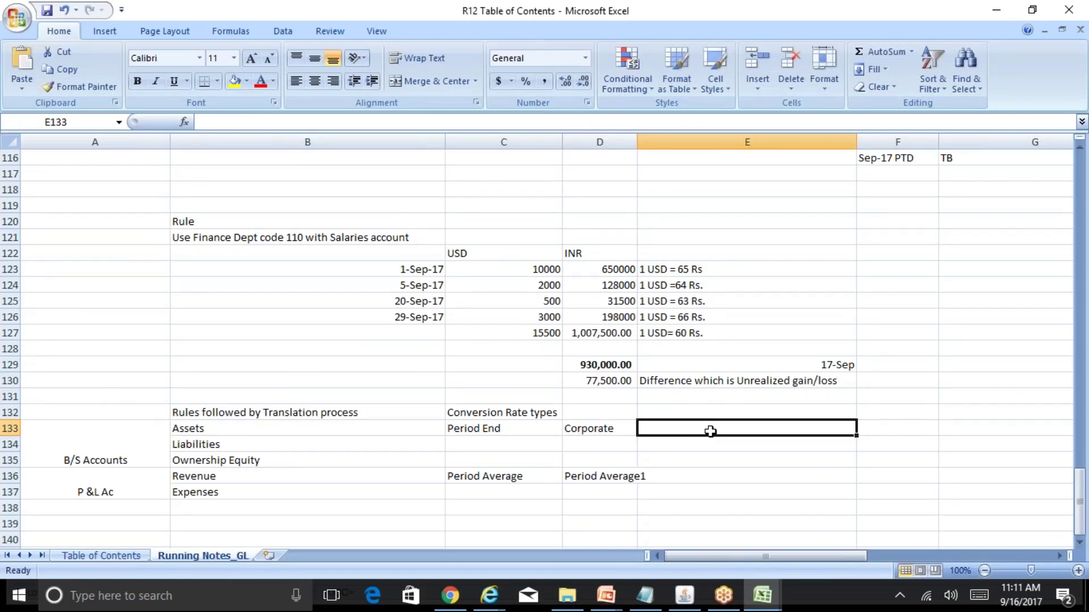
pyautogui.press('Left')
pyautogui.press('Left')
pyautogui.press('Down')
pyautogui.press('Down')
pyautogui.press('Down')
pyautogui.press('Up')
pyautogui.press('Up')
pyautogui.press('Up')
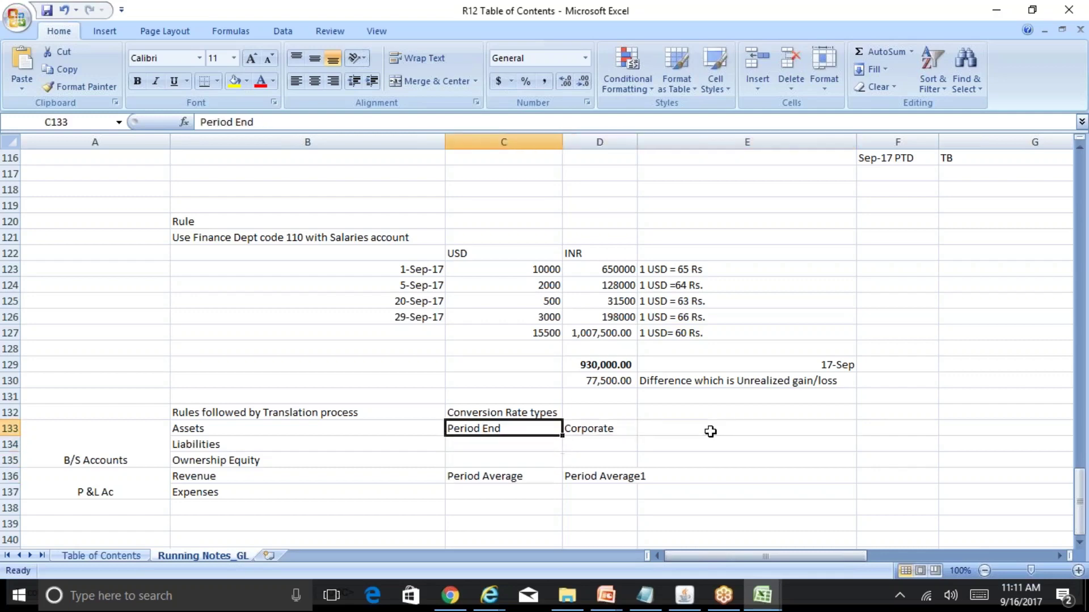
pyautogui.press('Right')
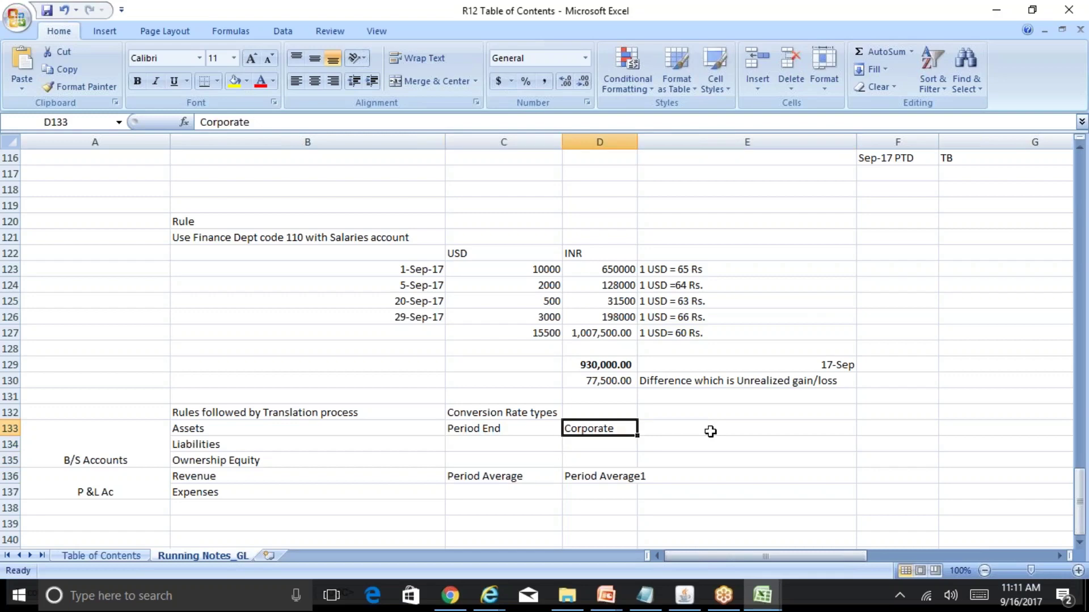
pyautogui.press('Left')
pyautogui.press('Right')
pyautogui.press('Right')
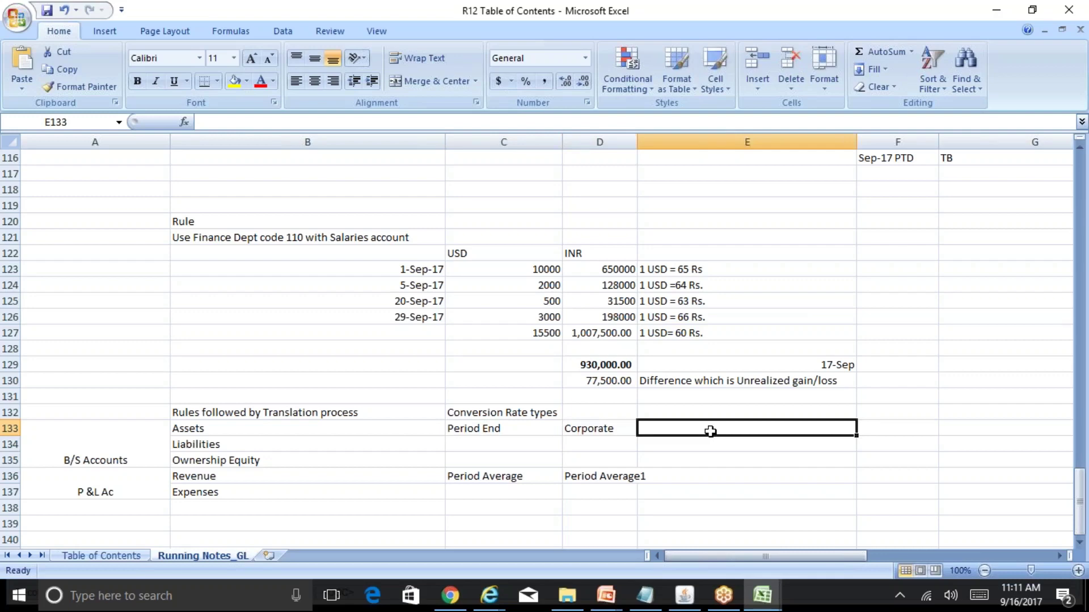
pyautogui.press('Left')
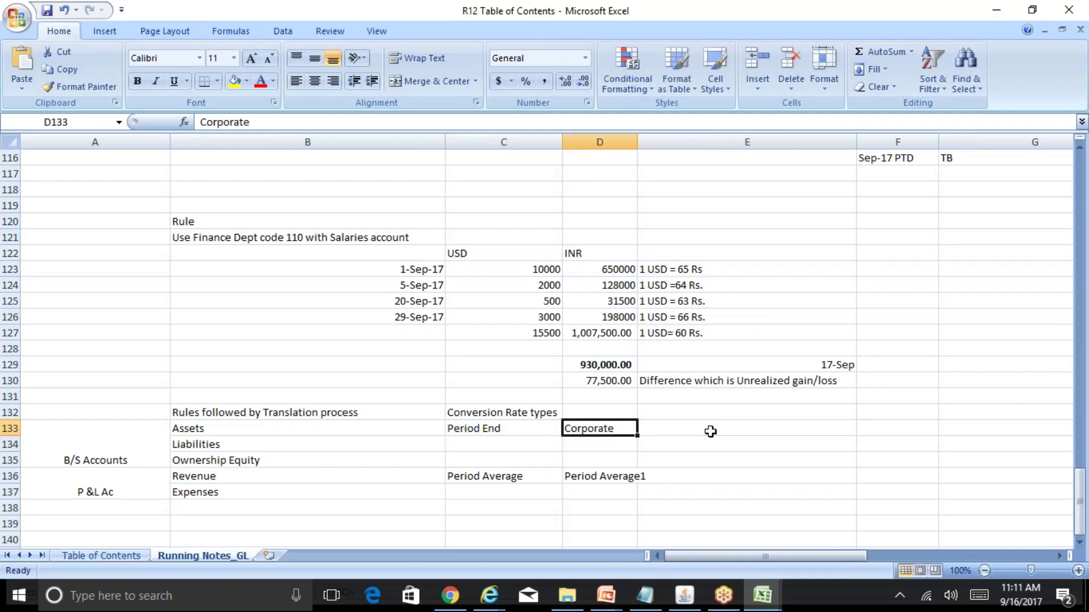
pyautogui.press('Left')
pyautogui.press('Down')
pyautogui.press('Down')
pyautogui.press('Down')
pyautogui.press('Left')
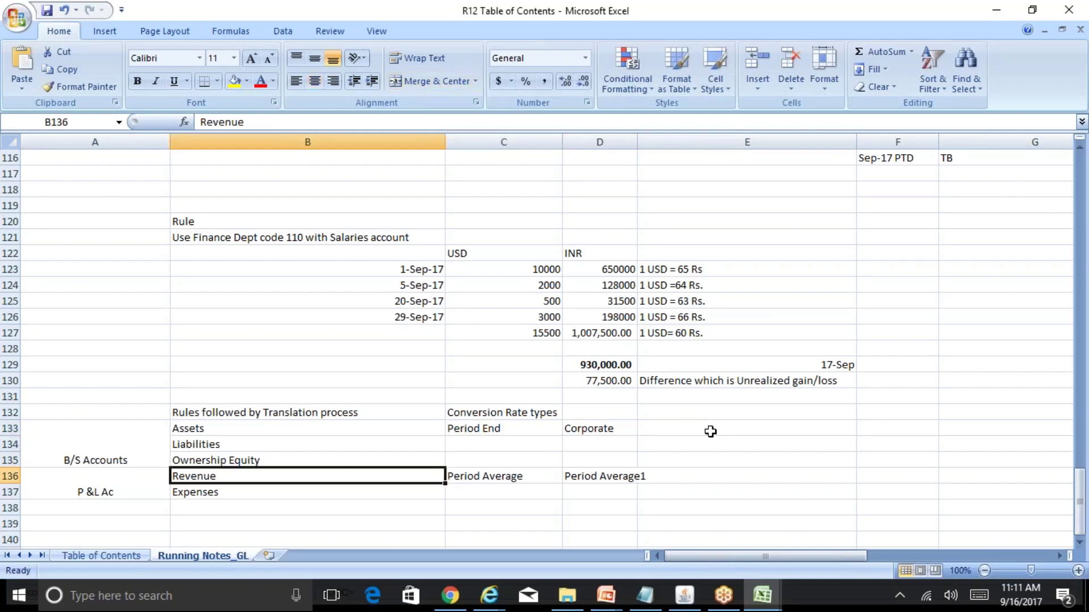
pyautogui.press('Up')
pyautogui.press('Up')
pyautogui.press('Up')
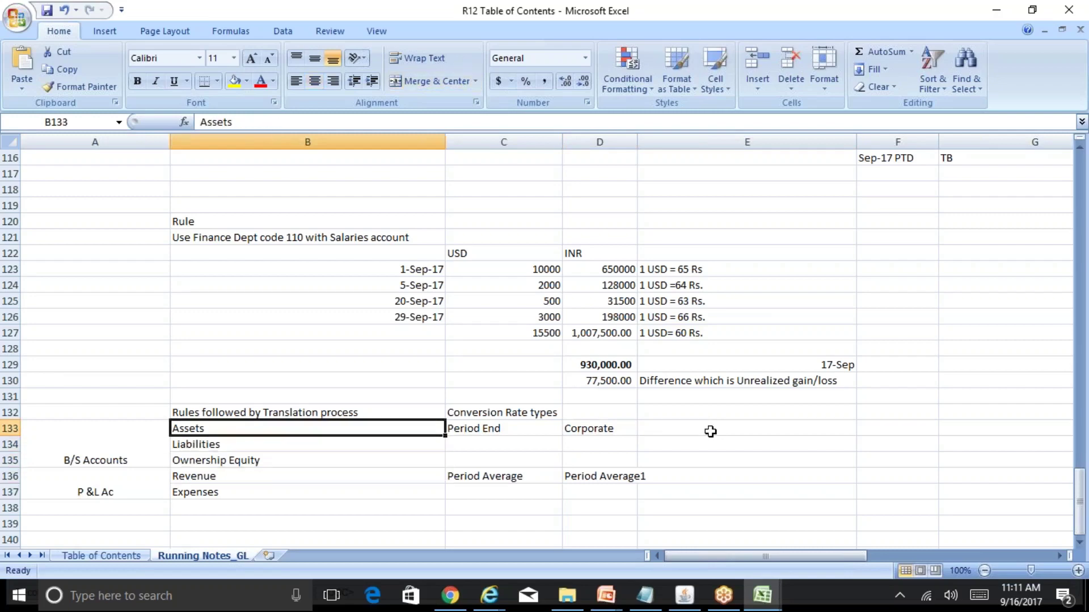
# - Enter the period end rate "1 USD = 60 Rs." in cell E133, beside Corporate
pyautogui.press('Right')
pyautogui.press('Right')
pyautogui.press('Right')
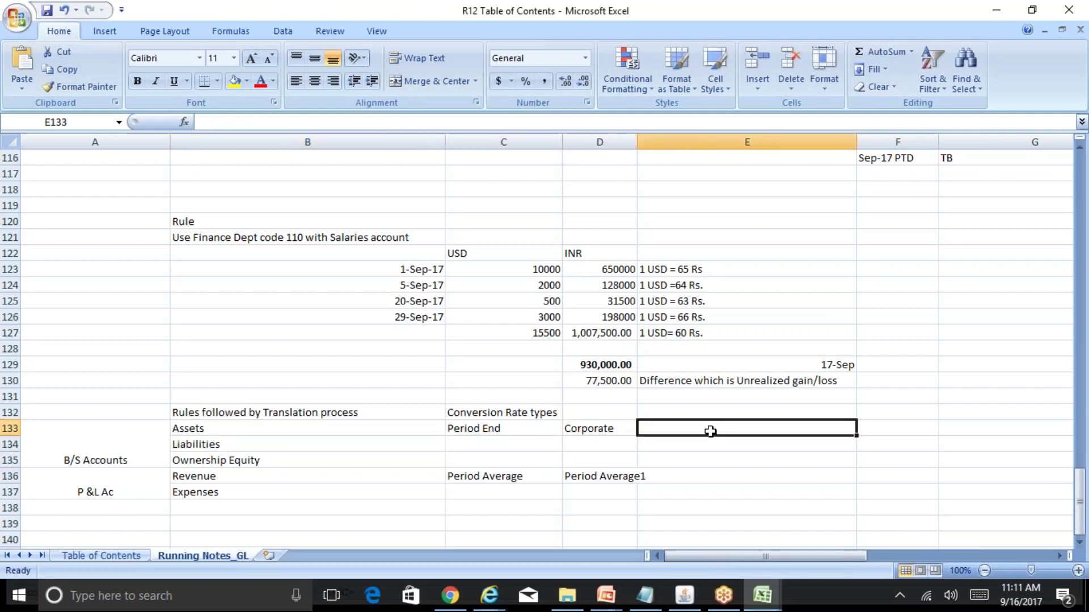
pyautogui.write('USD')
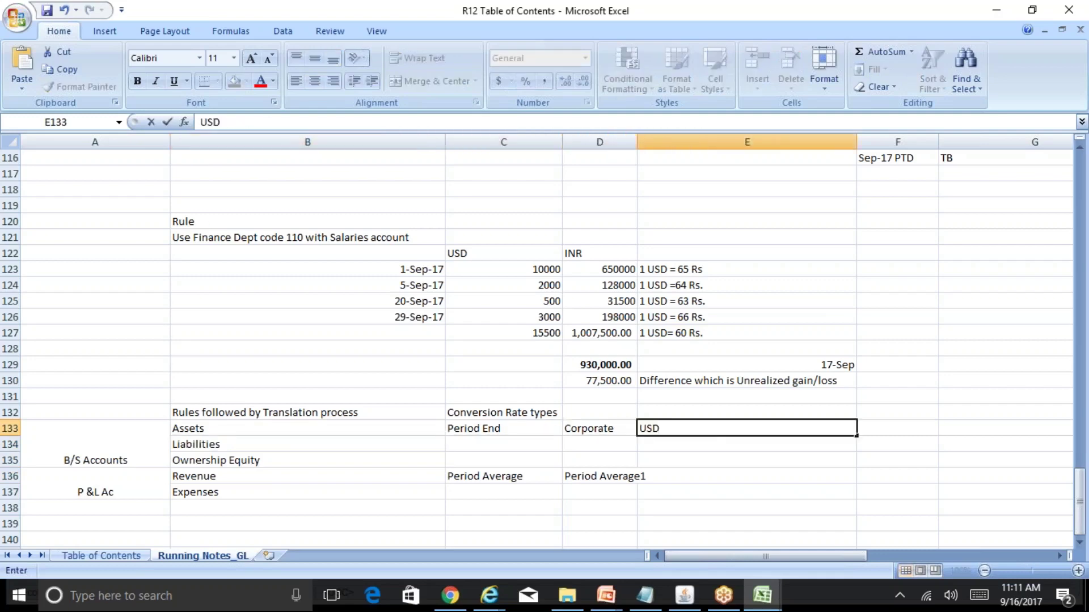
pyautogui.press('Escape')
pyautogui.write('1 S')
pyautogui.press('BackSpace')
pyautogui.write('USD = 60 Rs.')
pyautogui.press('Return')
# - Enter the period average rate "1 USD= 63.5 Rs." in cell E136, beside Period Average1
pyautogui.press('Down')
pyautogui.press('Down')
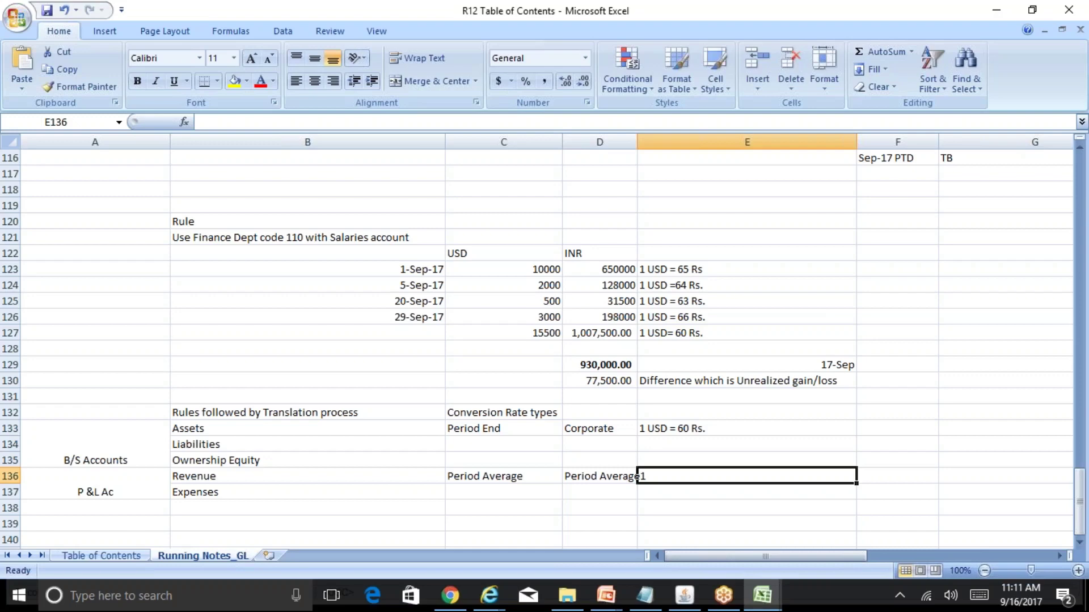
pyautogui.write('1 USD')
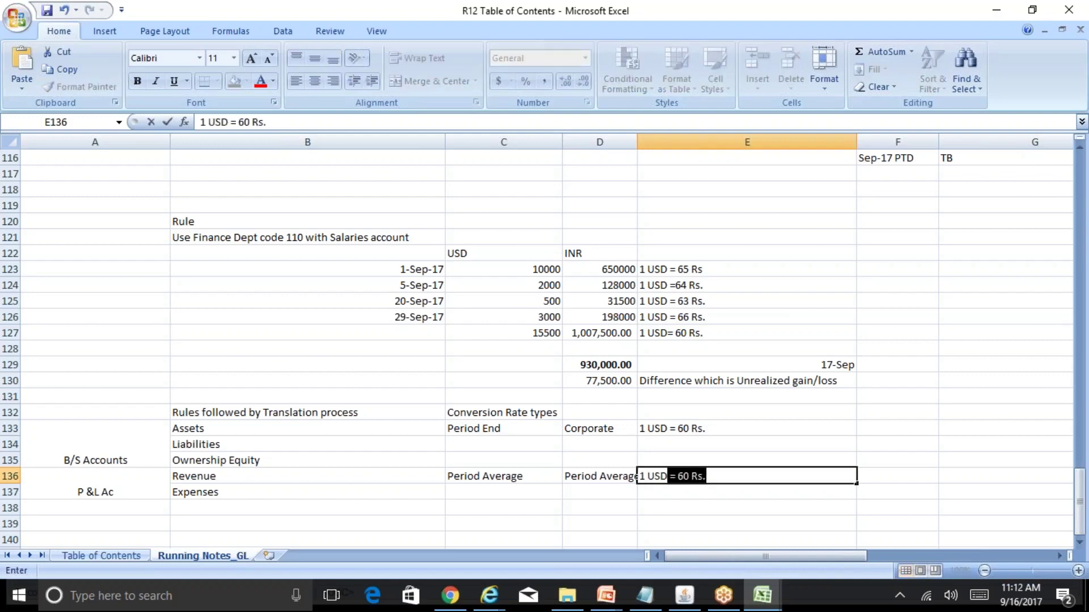
pyautogui.write('=')
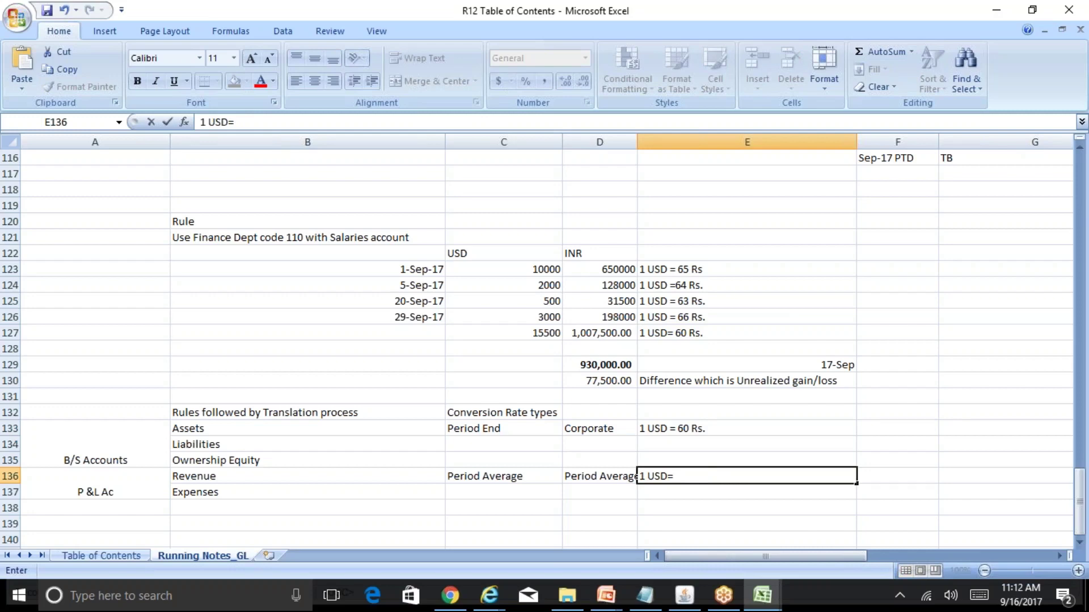
pyautogui.write(' 63.5 Rs.')
pyautogui.press('Return')
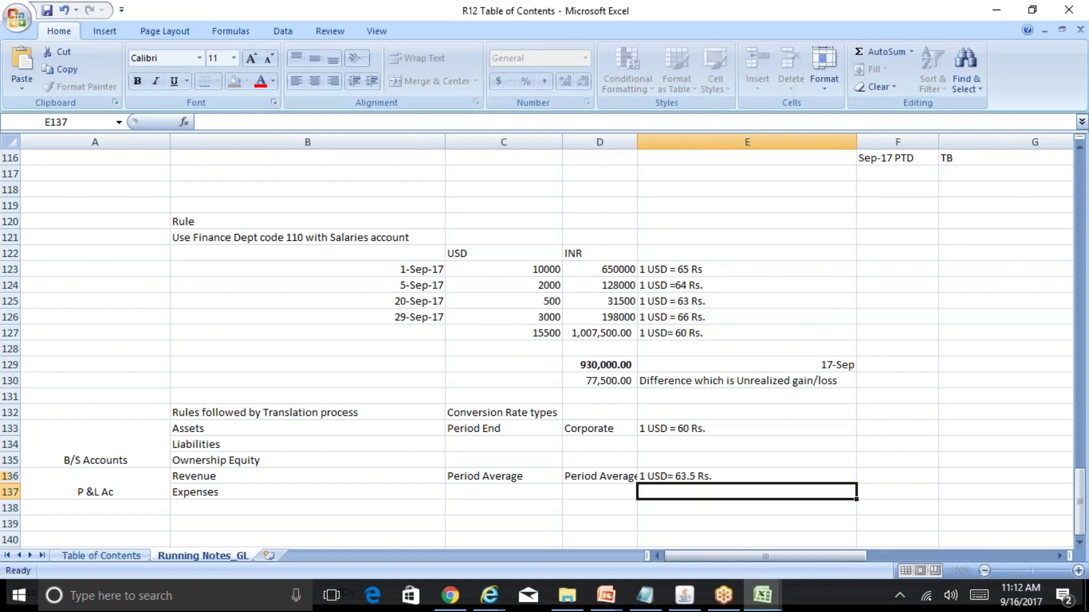
# - Save the workbook and accept the privacy warning
pyautogui.press('Up')
pyautogui.press('Left')
pyautogui.hotkey('ctrl', 's')
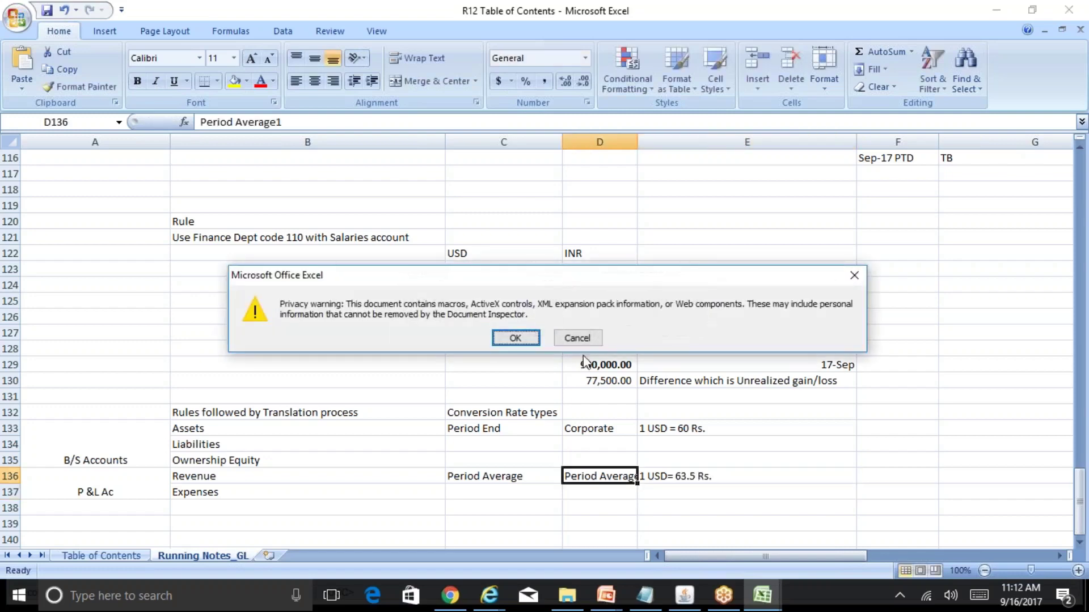
pyautogui.click(514, 337)
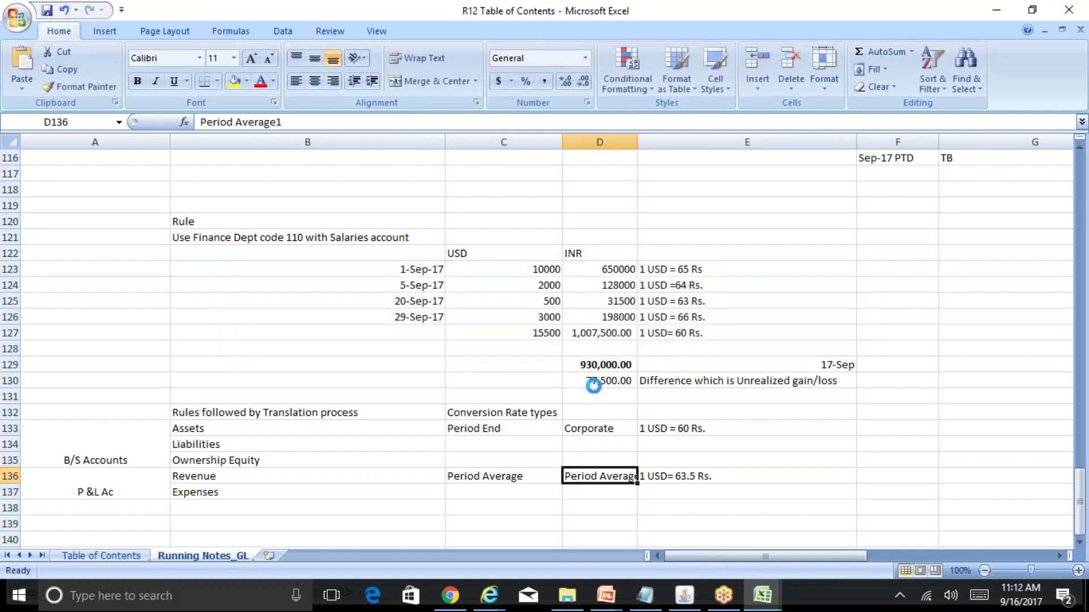
# - Widen column D to match column E so that the Period Average1 entry fits fully
pyautogui.click(715, 447)
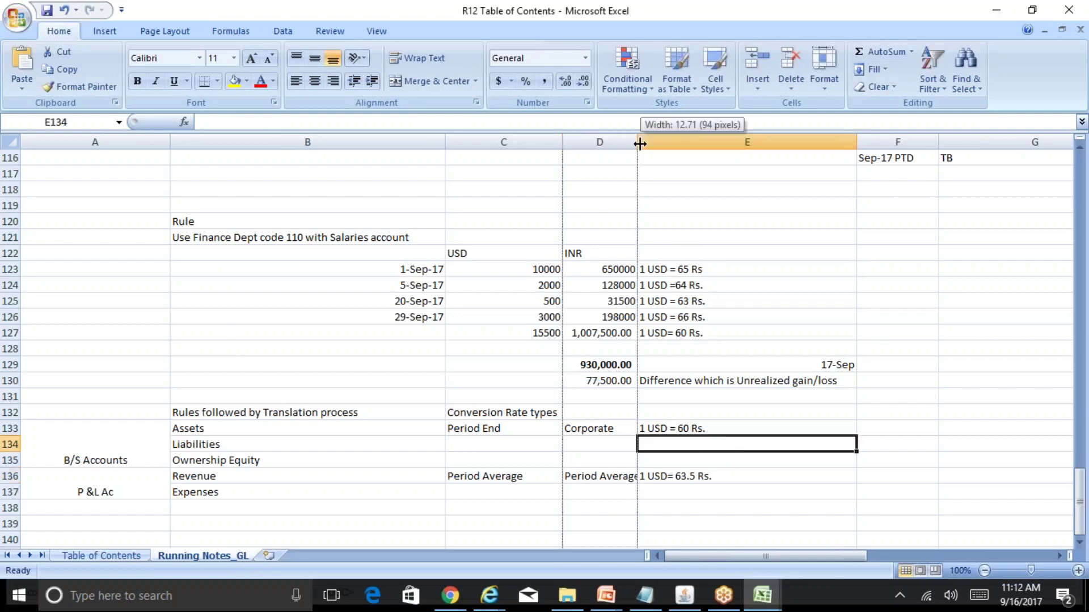
pyautogui.moveTo(637, 143); pyautogui.dragTo(781, 143)
pyautogui.click(672, 430)
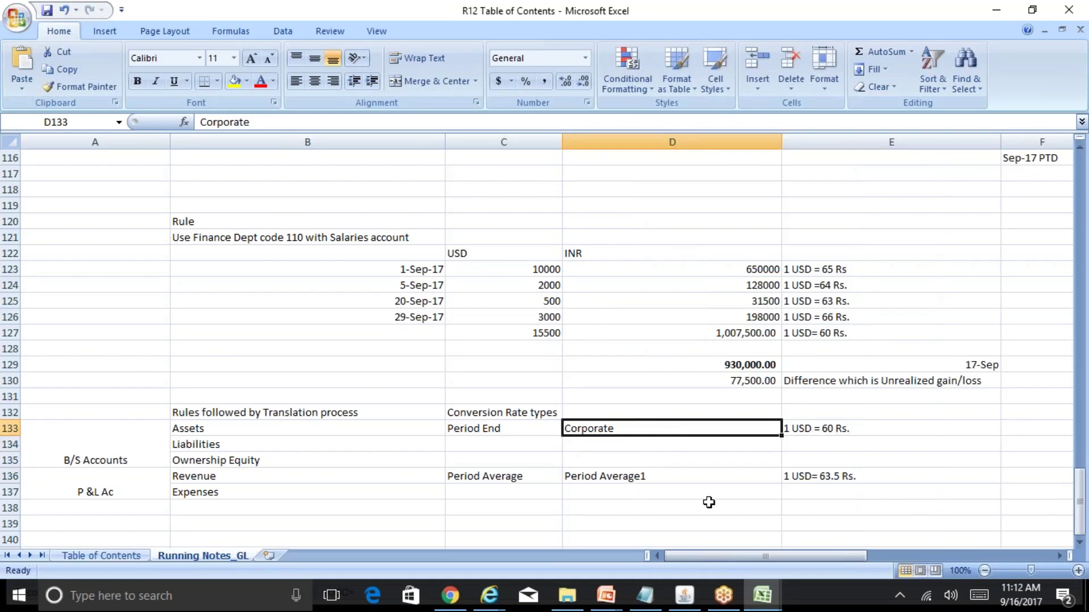
pyautogui.press('Left')
pyautogui.press('Left')
pyautogui.press('Left')
pyautogui.press('Down')
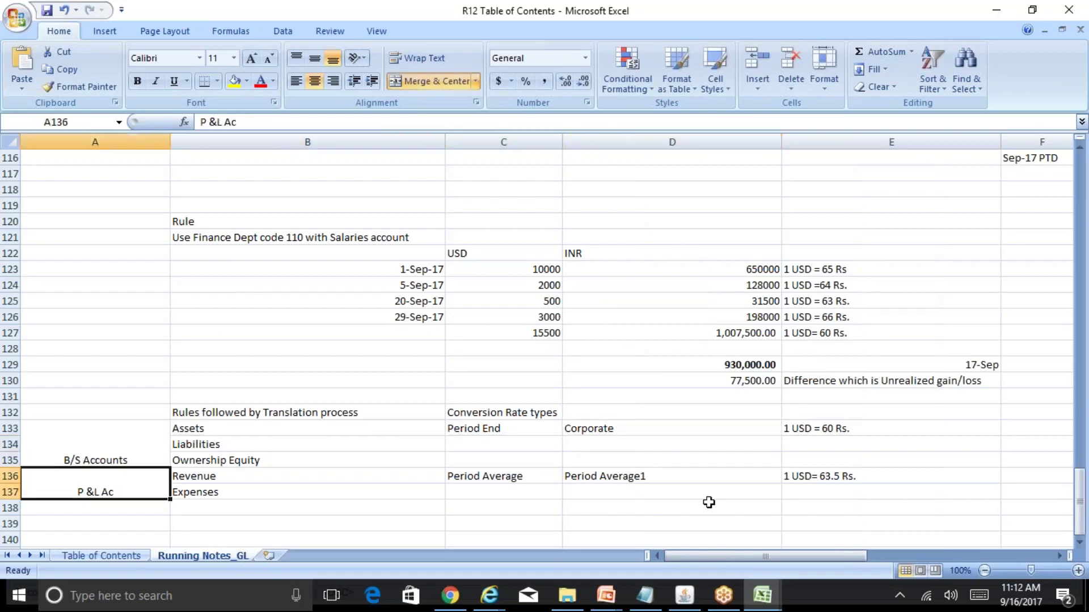
# - Review the Revenue row's Period Average rate type, Period Average1 entry and rate in the translation rules table
pyautogui.press('Right')
pyautogui.press('Down')
pyautogui.press('Up')
pyautogui.press('Right')
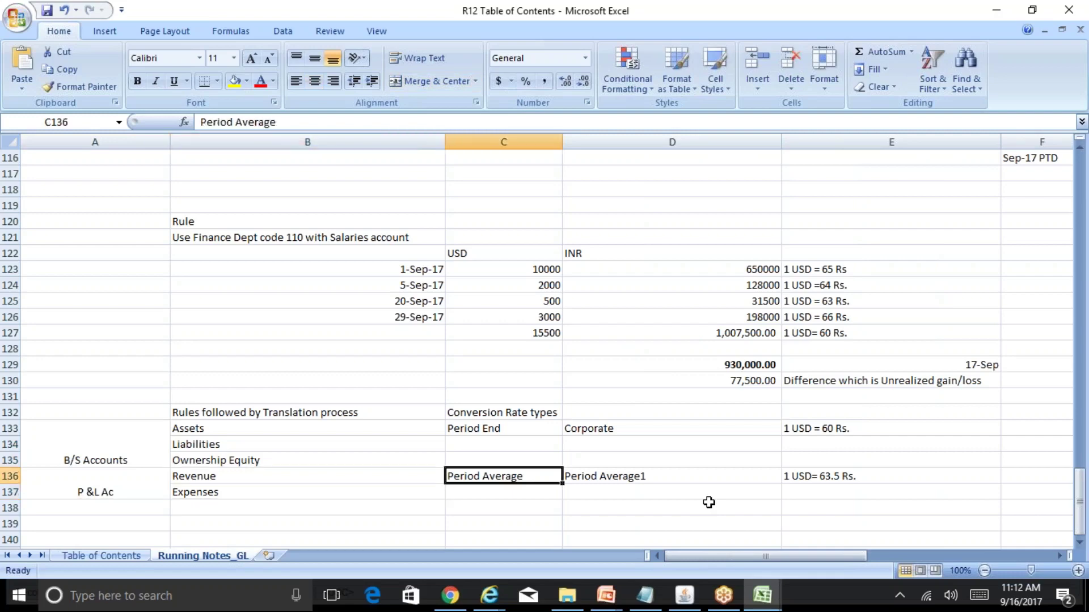
pyautogui.press('Right')
pyautogui.press('Right')
pyautogui.press('Left')
pyautogui.press('Left')
pyautogui.press('Left')
# - Review the Assets, Liabilities and Ownership Equity rows with their Period End rate type and Corporate rate
pyautogui.press('Up')
pyautogui.press('Up')
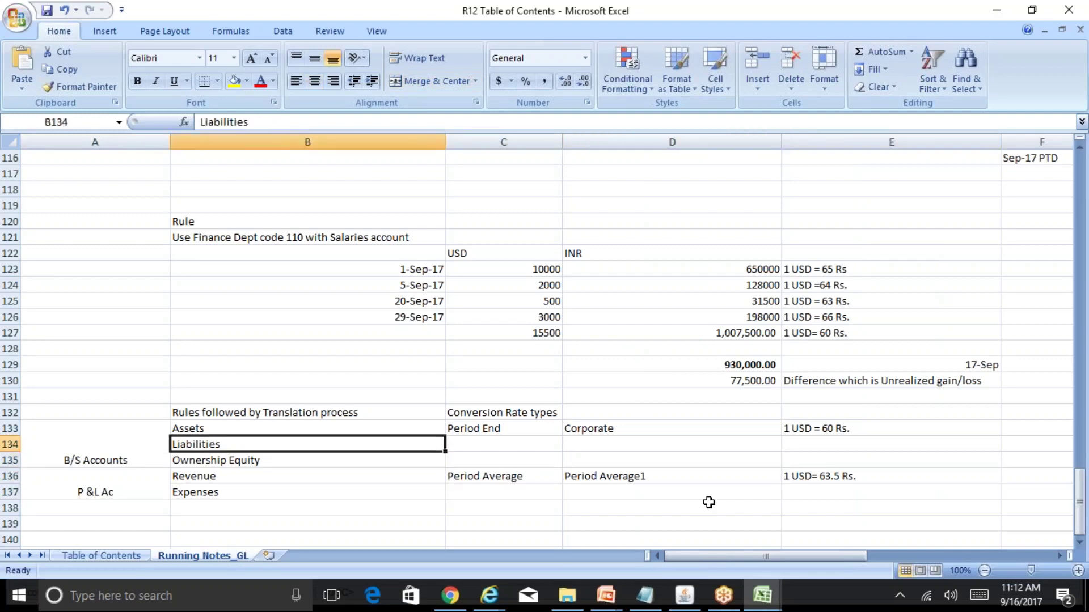
pyautogui.press('Up')
pyautogui.press('Right')
pyautogui.press('Right')
pyautogui.press('Right')
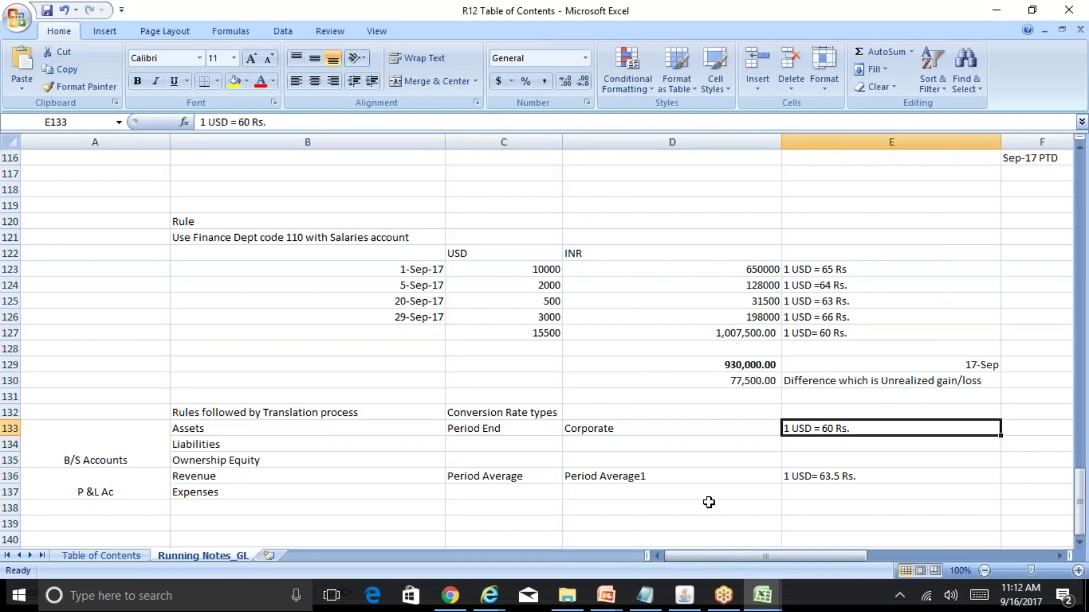
pyautogui.press('Left')
pyautogui.press('Left')
pyautogui.press('Left')
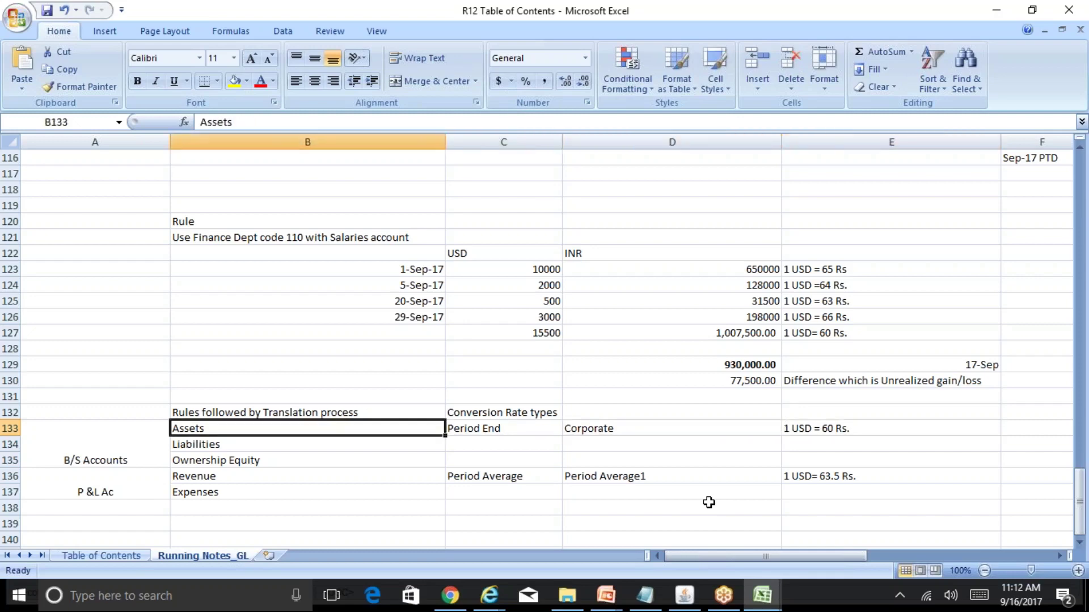
pyautogui.press('Down')
pyautogui.press('Down')
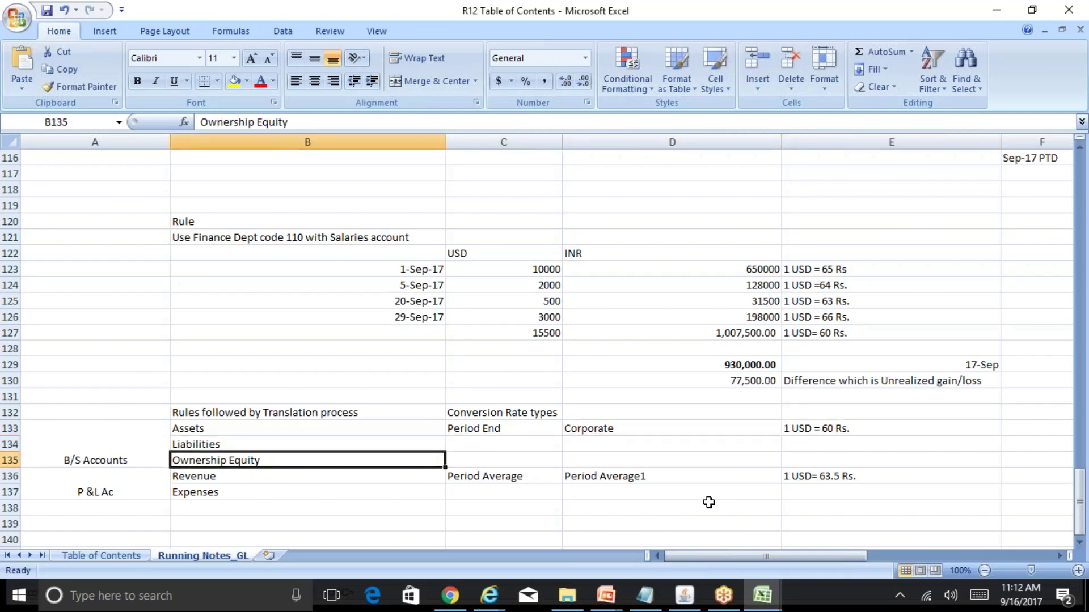
pyautogui.press('Up')
pyautogui.press('Up')
pyautogui.press('Right')
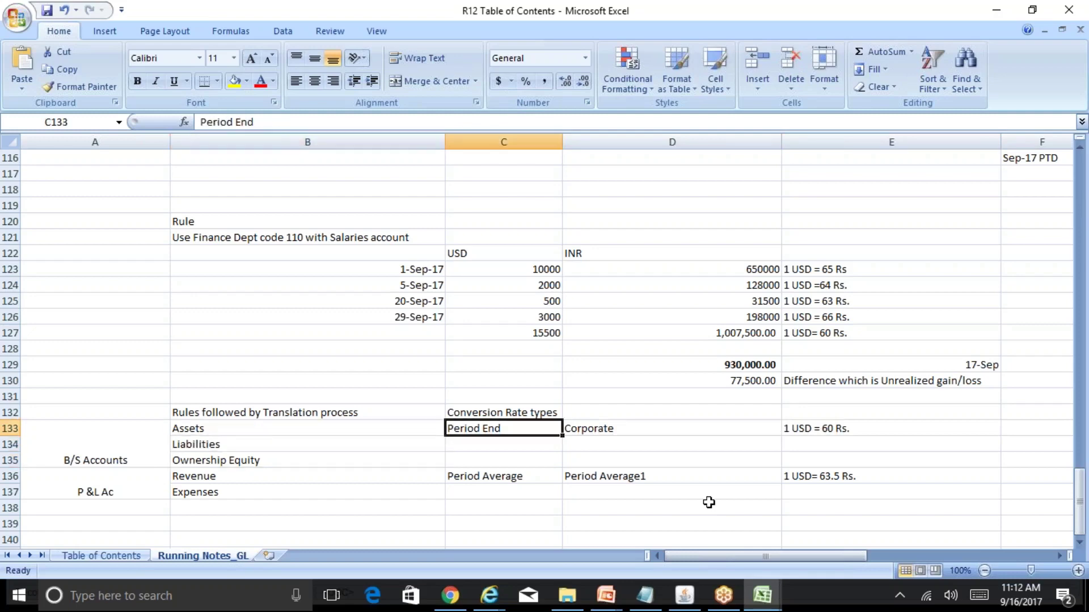
pyautogui.press('Down')
pyautogui.press('Down')
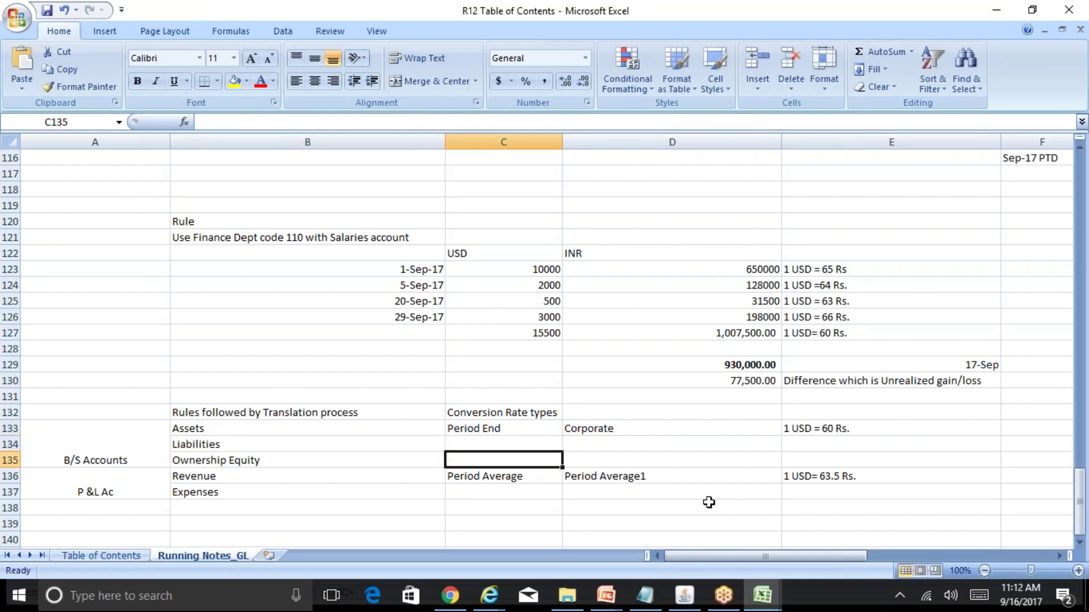
# - Enter the example rate "1 USD= 55 Rs." in cell C135, beside Ownership Equity
pyautogui.press('Left')
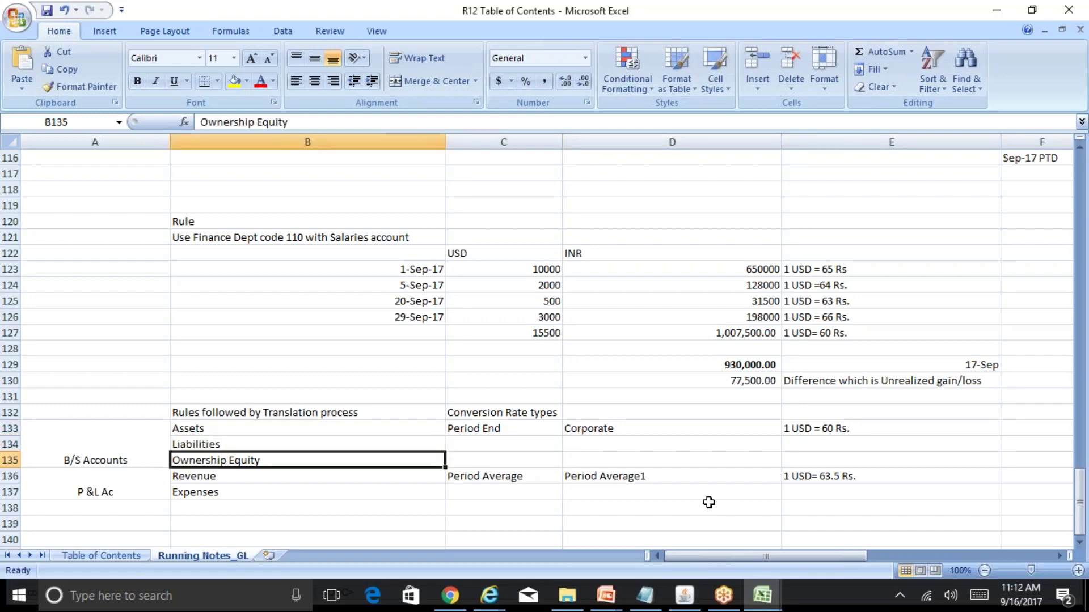
pyautogui.press('Right')
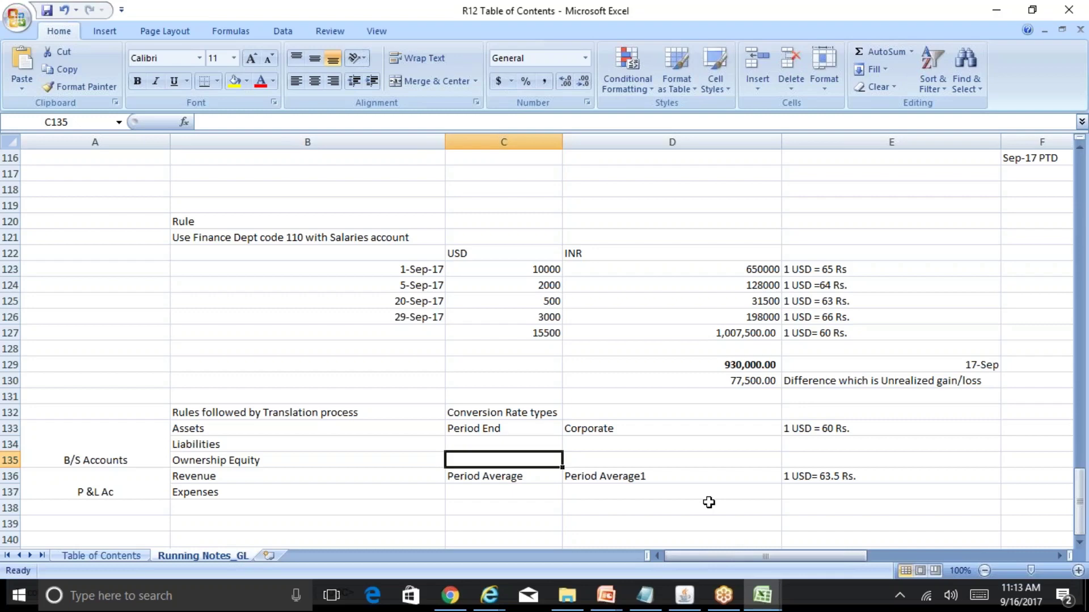
pyautogui.write('1 USD= 55 Rs.')
pyautogui.press('Return')
pyautogui.press('Up')
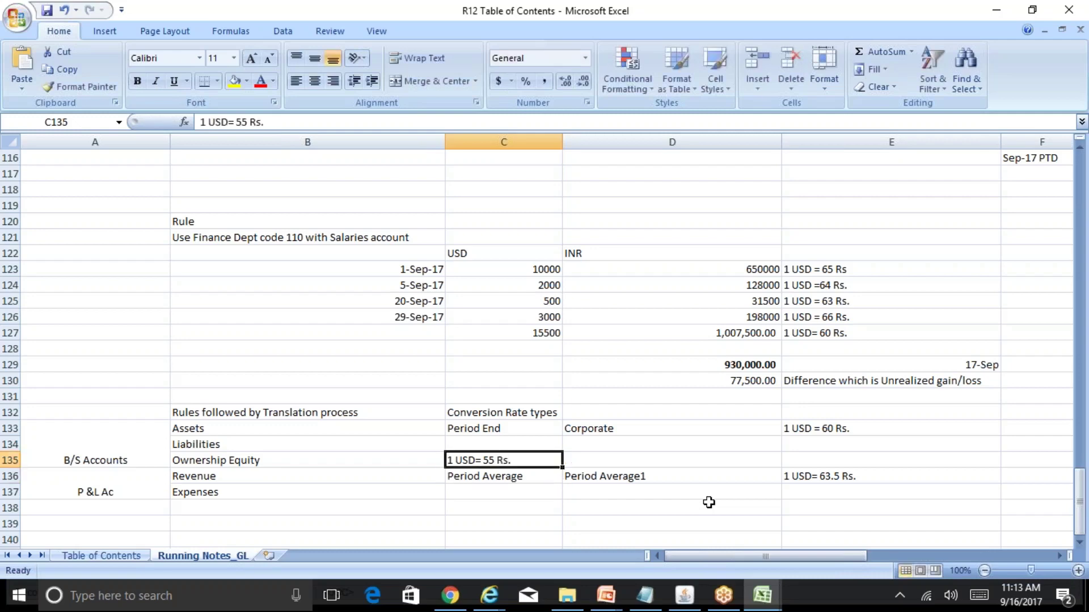
# - Clear the example rate from cell C135 beside Ownership Equity
pyautogui.press('Left')
pyautogui.press('Right')
pyautogui.press('Delete')
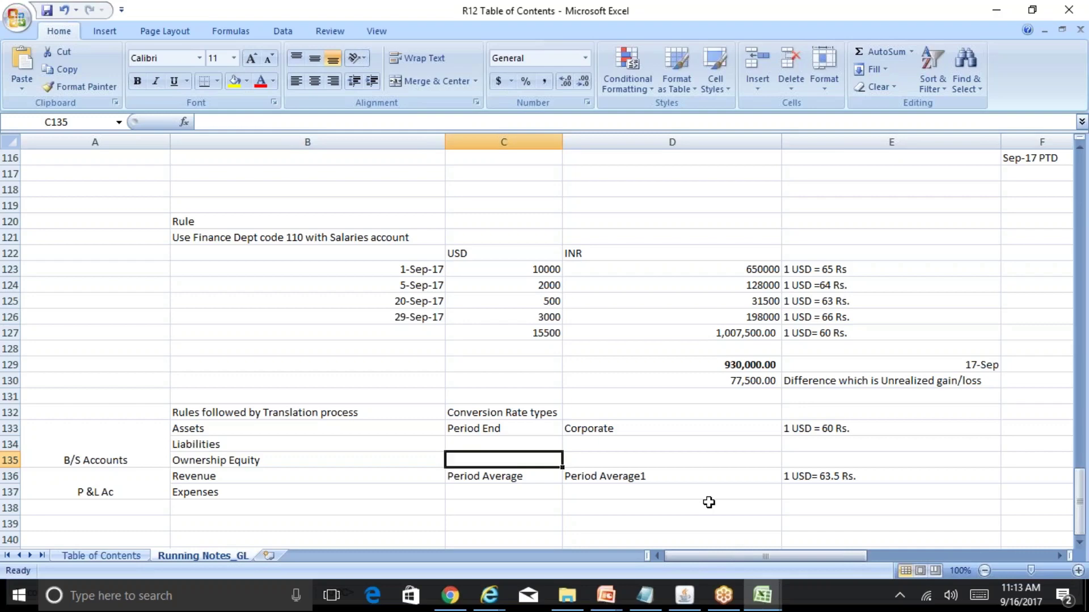
# - Examine the balance sheet account rows again with the period end rate type and rate that apply to them
pyautogui.press('Left')
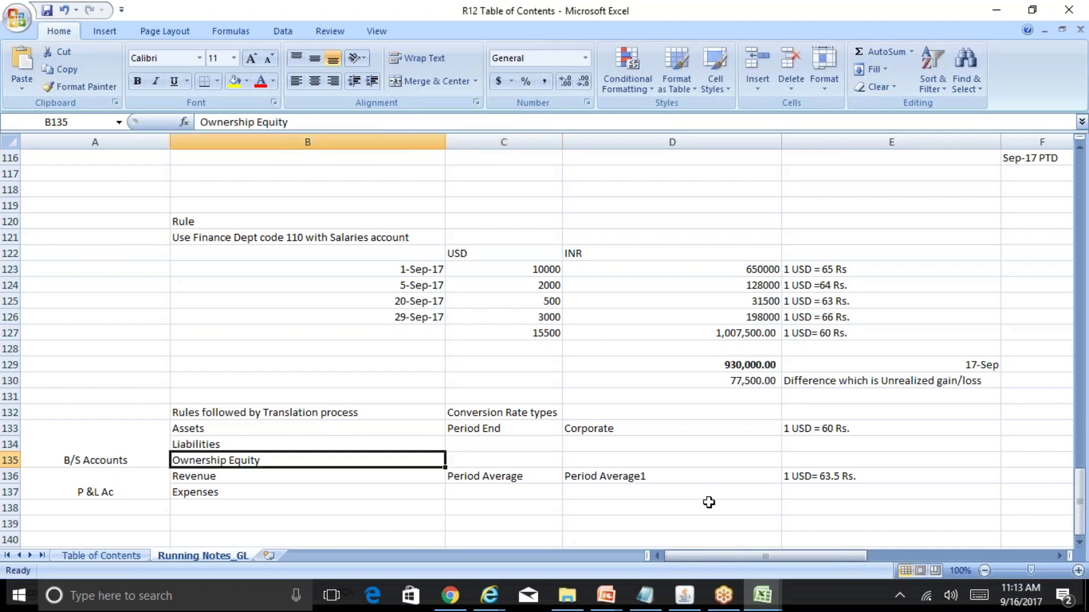
pyautogui.press('Up')
pyautogui.press('Up')
pyautogui.press('Down')
pyautogui.press('Down')
pyautogui.press('Down')
pyautogui.press('Up')
pyautogui.press('Up')
pyautogui.press('Up')
pyautogui.press('Down')
pyautogui.press('Down')
pyautogui.press('Left')
pyautogui.press('Right')
pyautogui.press('Right')
pyautogui.press('Up')
pyautogui.press('Up')
pyautogui.press('Right')
pyautogui.press('Right')
pyautogui.press('Left')
pyautogui.press('Left')
pyautogui.press('Left')
# - Examine the Revenue and Expenses rows and compare the Period Average1 entry and rate with the Corporate entry
pyautogui.press('Down')
pyautogui.press('Down')
pyautogui.press('Down')
pyautogui.press('Down')
pyautogui.press('Up')
pyautogui.press('Down')
pyautogui.press('Up')
pyautogui.press('Right')
pyautogui.press('Right')
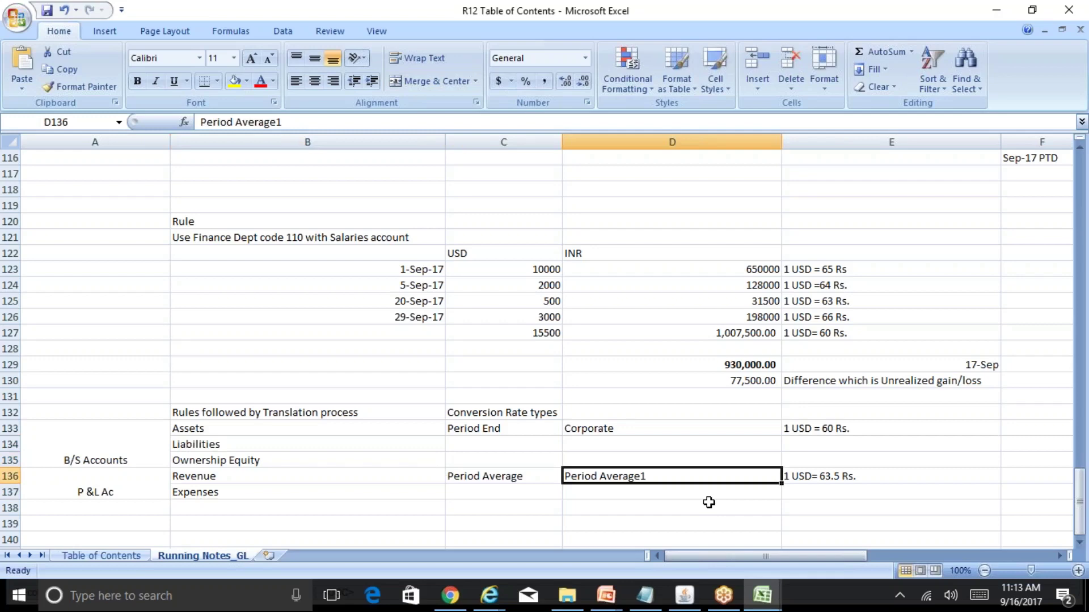
pyautogui.press('Right')
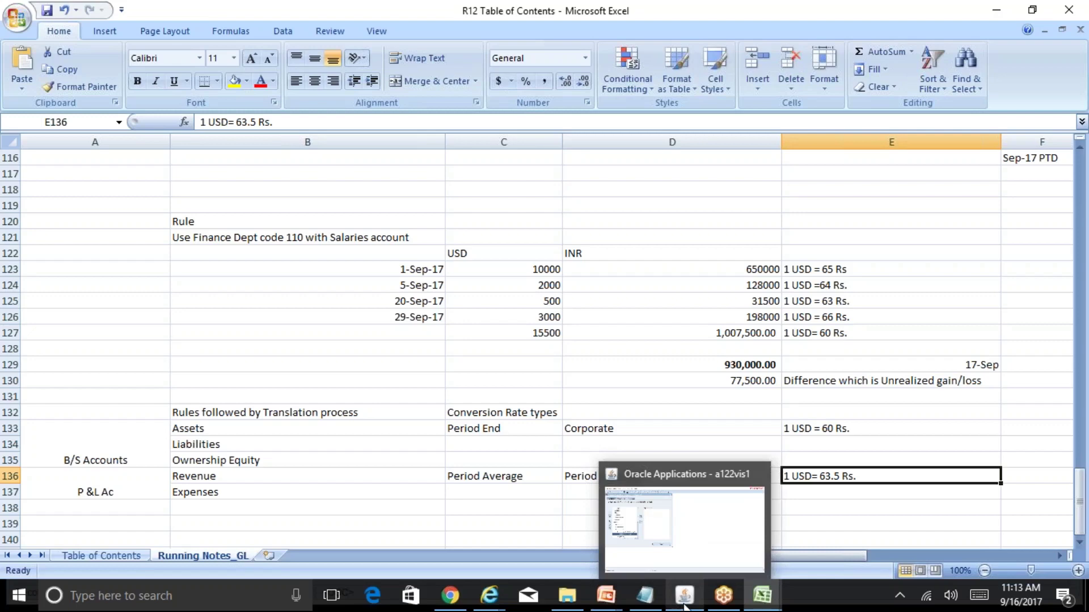
pyautogui.click(657, 429)
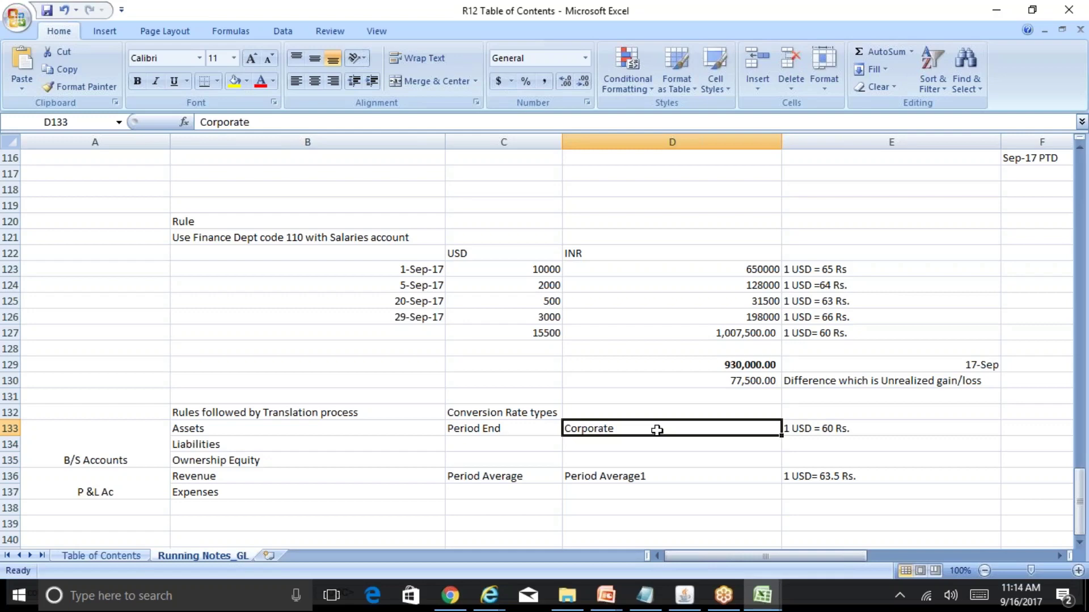
pyautogui.press('Down')
pyautogui.press('Down')
pyautogui.press('Down')
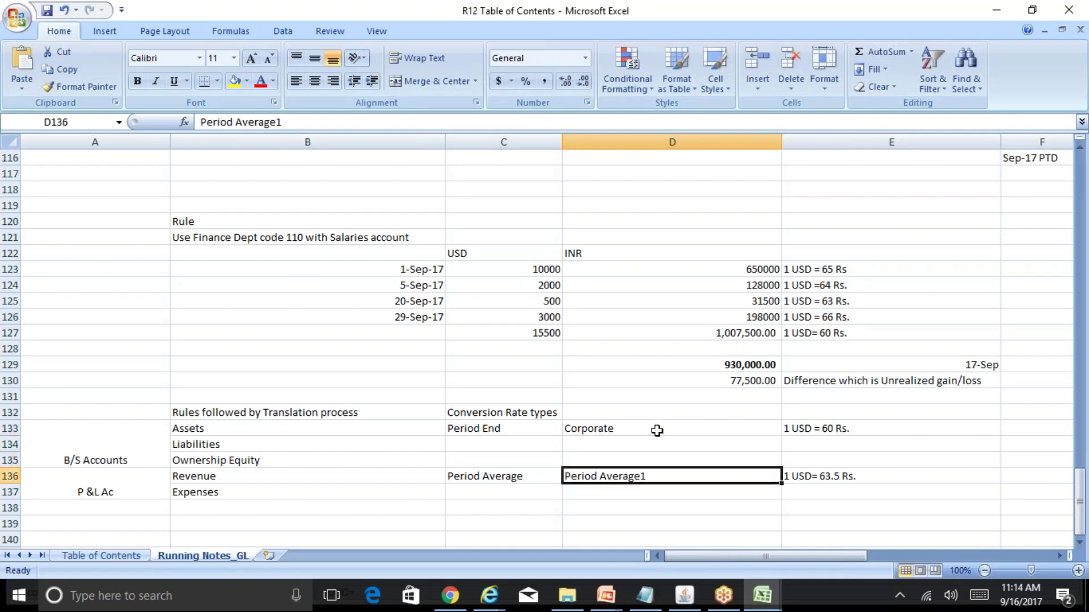
pyautogui.press('Right')
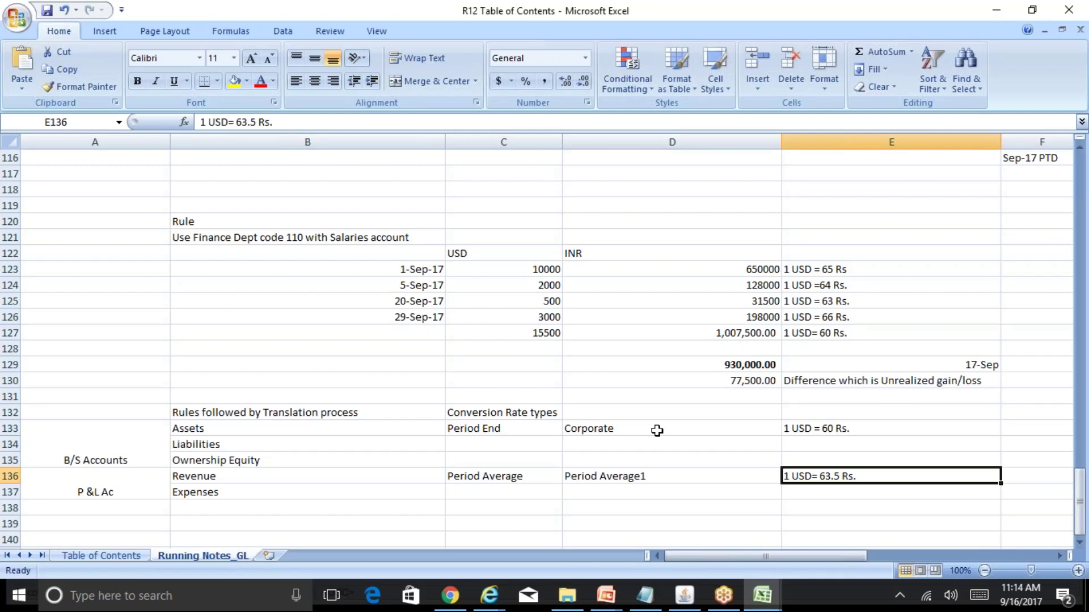
# - Compare the period average and period end rates with the dated September rates in column E, rows 123 to 127
pyautogui.press('Up')
pyautogui.press('Up')
pyautogui.press('Up')
pyautogui.press('Up')
pyautogui.press('Up')
pyautogui.press('Up')
pyautogui.press('Up')
pyautogui.press('Up')
pyautogui.press('Up')
pyautogui.press('Up')
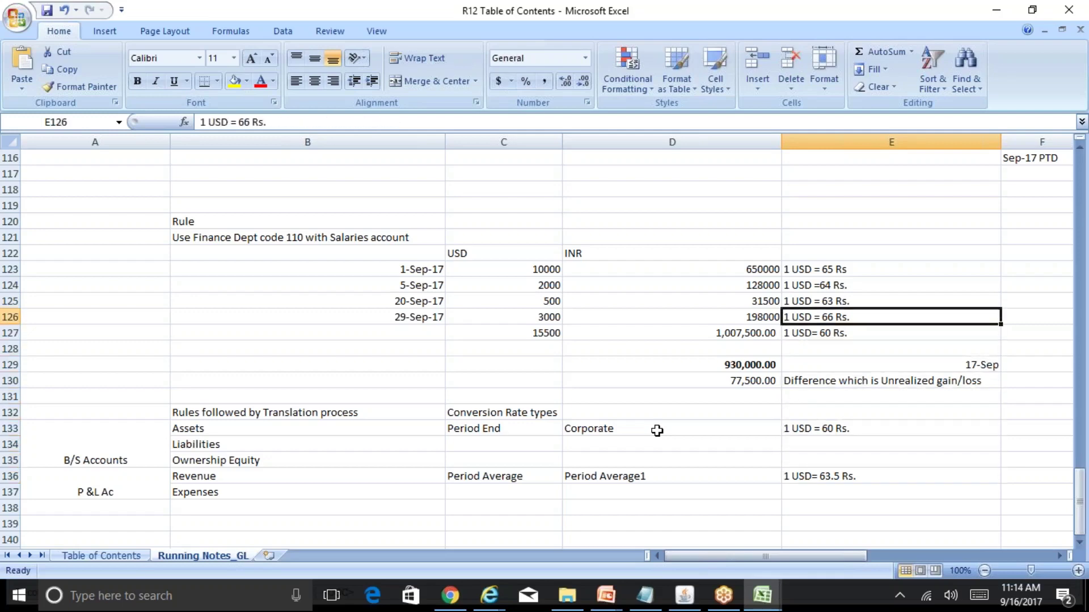
pyautogui.press('Down')
pyautogui.press('Down')
pyautogui.press('Down')
pyautogui.press('Down')
pyautogui.press('Down')
pyautogui.press('Down')
pyautogui.press('Down')
pyautogui.press('Down')
pyautogui.press('Down')
pyautogui.press('Down')
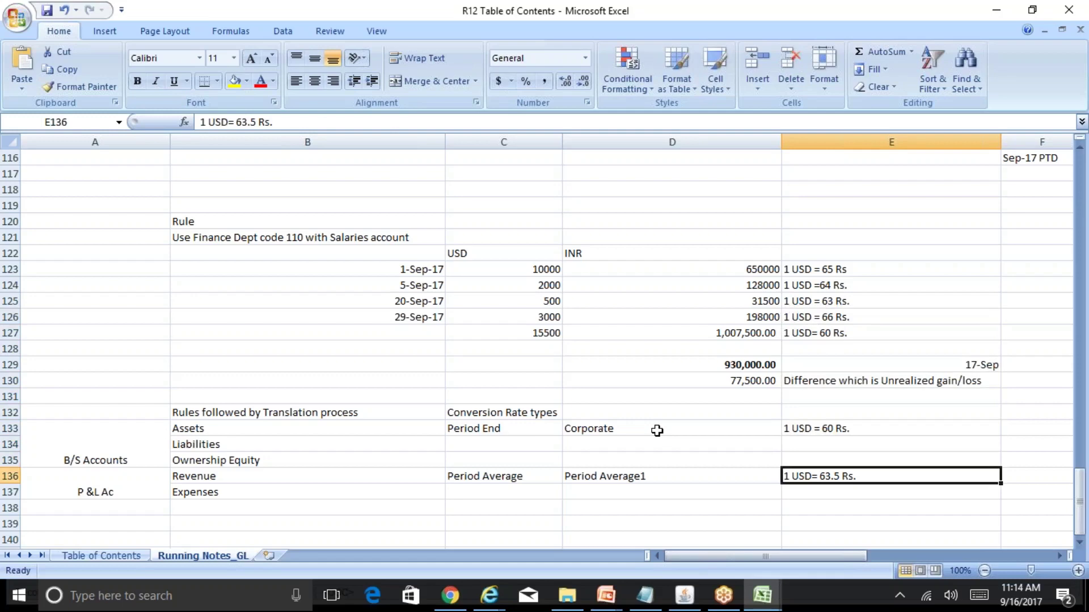
pyautogui.press('Up')
pyautogui.press('Up')
pyautogui.press('Up')
pyautogui.press('Up')
pyautogui.press('Up')
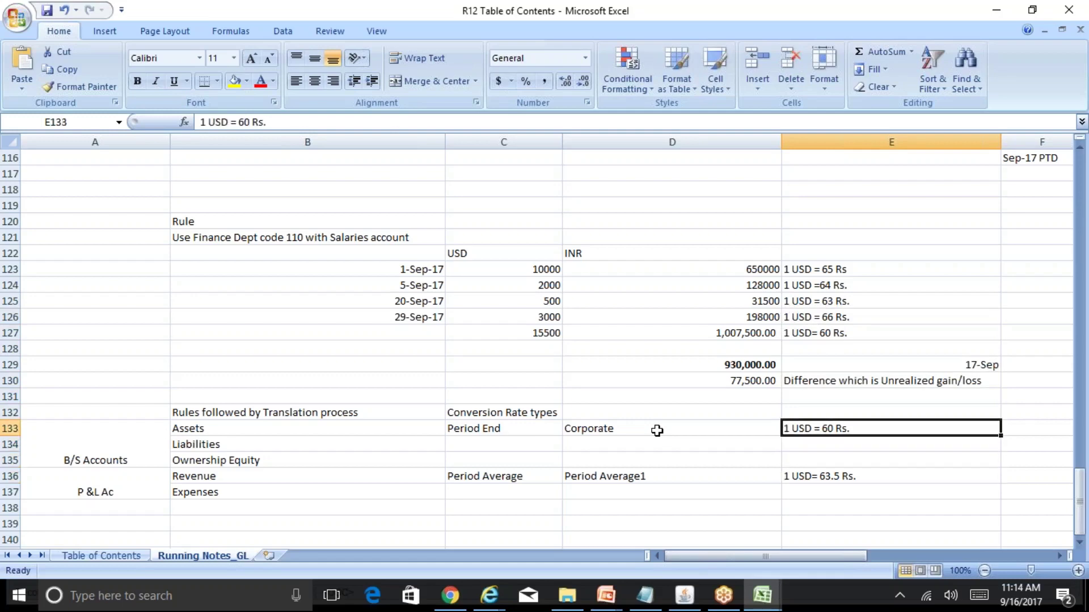
pyautogui.press('Up')
pyautogui.press('Up')
pyautogui.press('Up')
pyautogui.press('Up')
pyautogui.press('Up')
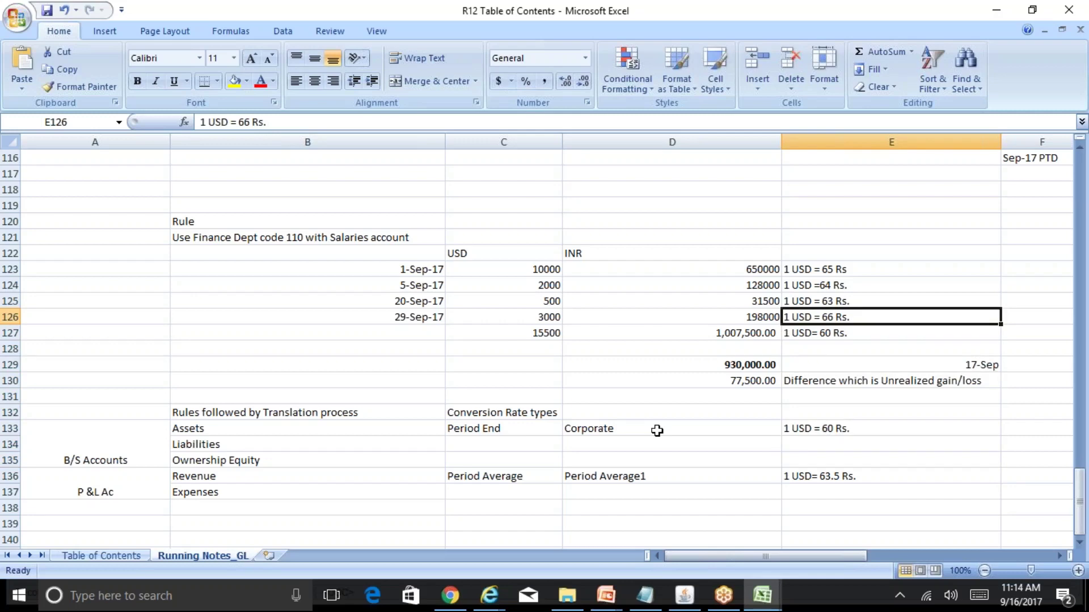
pyautogui.press('Down')
pyautogui.press('Down')
pyautogui.press('Down')
pyautogui.press('Down')
pyautogui.press('Down')
pyautogui.press('Down')
pyautogui.press('Down')
pyautogui.press('Down')
pyautogui.press('Down')
pyautogui.press('Down')
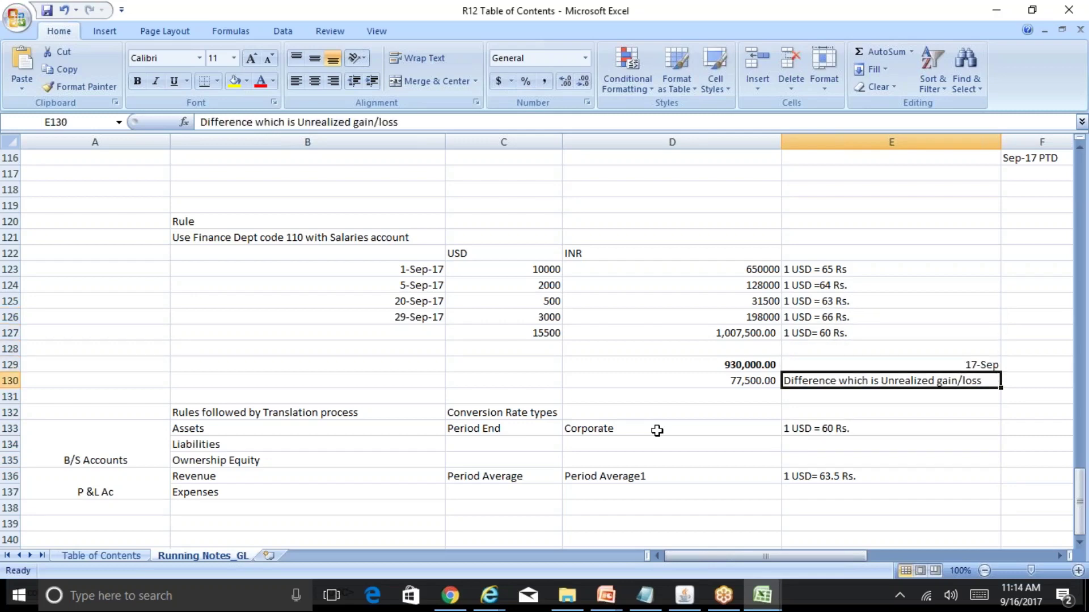
# - Switch to Oracle Applications and open the Daily Rates form from the currency rates setup
pyautogui.click(684, 592)
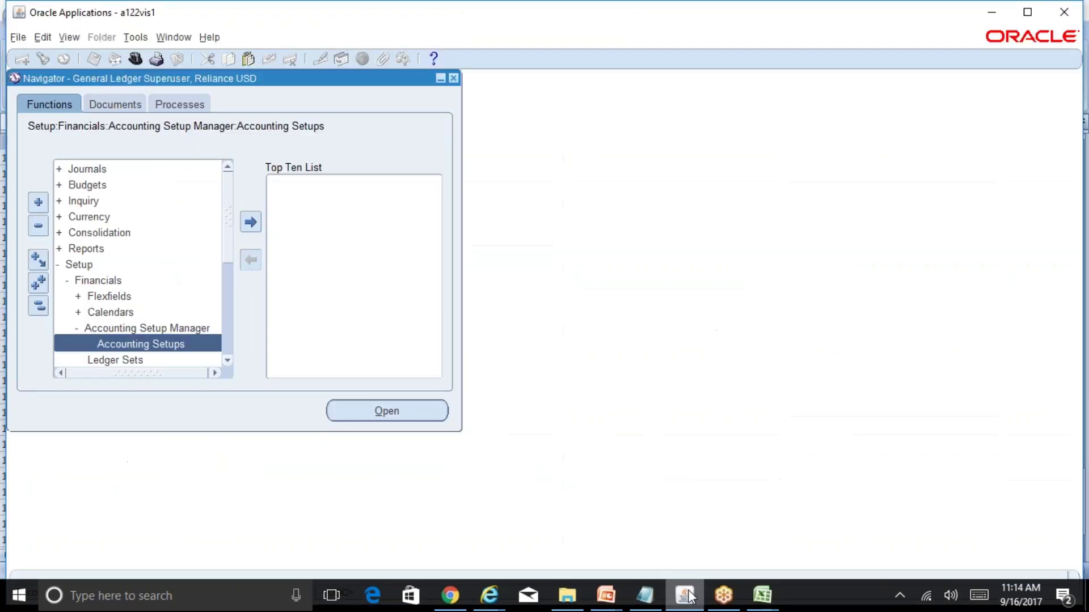
pyautogui.click(38, 306)
pyautogui.click(96, 265)
pyautogui.doubleClick(97, 265)
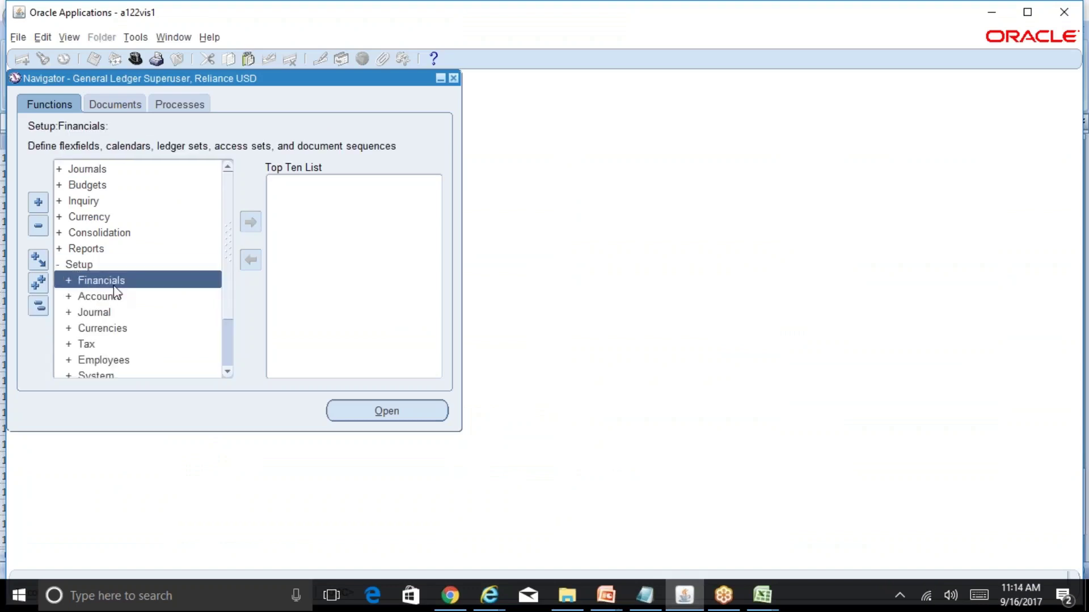
pyautogui.doubleClick(132, 329)
pyautogui.doubleClick(153, 360)
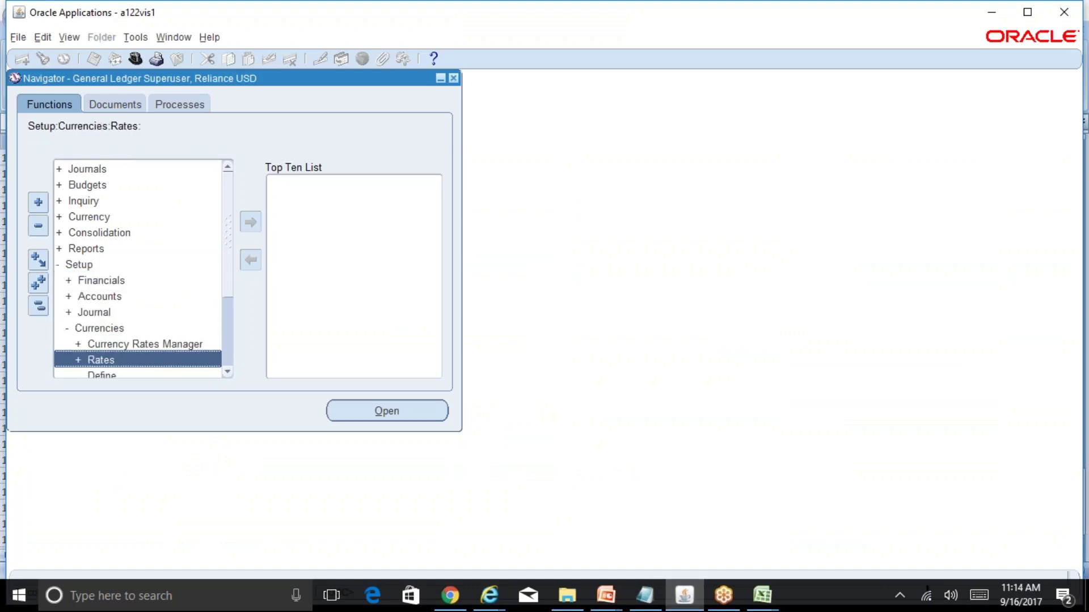
pyautogui.doubleClick(195, 359)
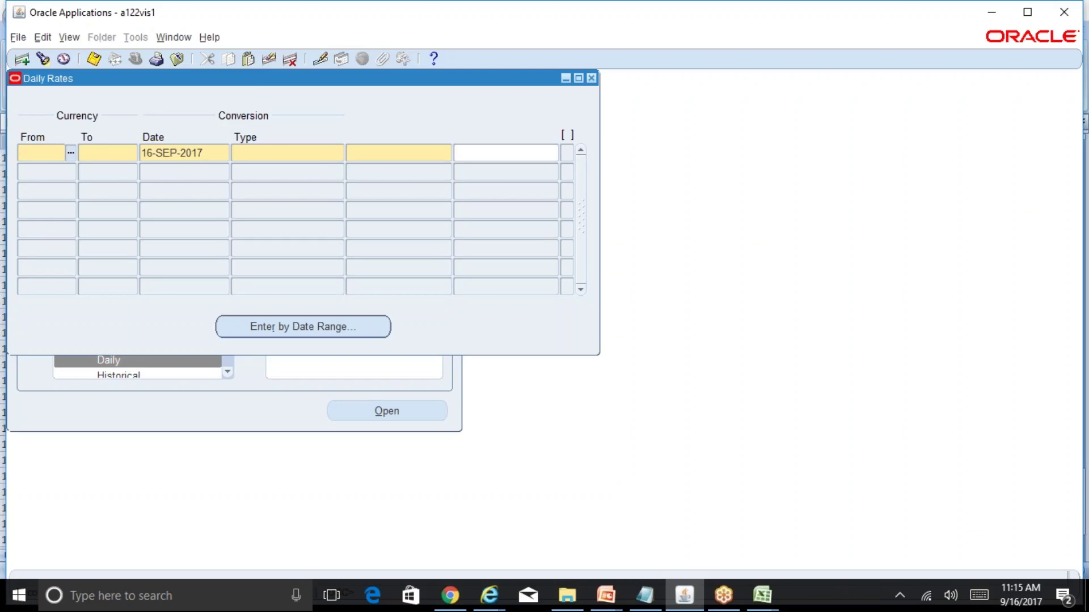
# - Query the daily rates from USD to INR dated 30-SEP-2017 with the conversion type Corpor%
pyautogui.press('F11')
pyautogui.write('USD')
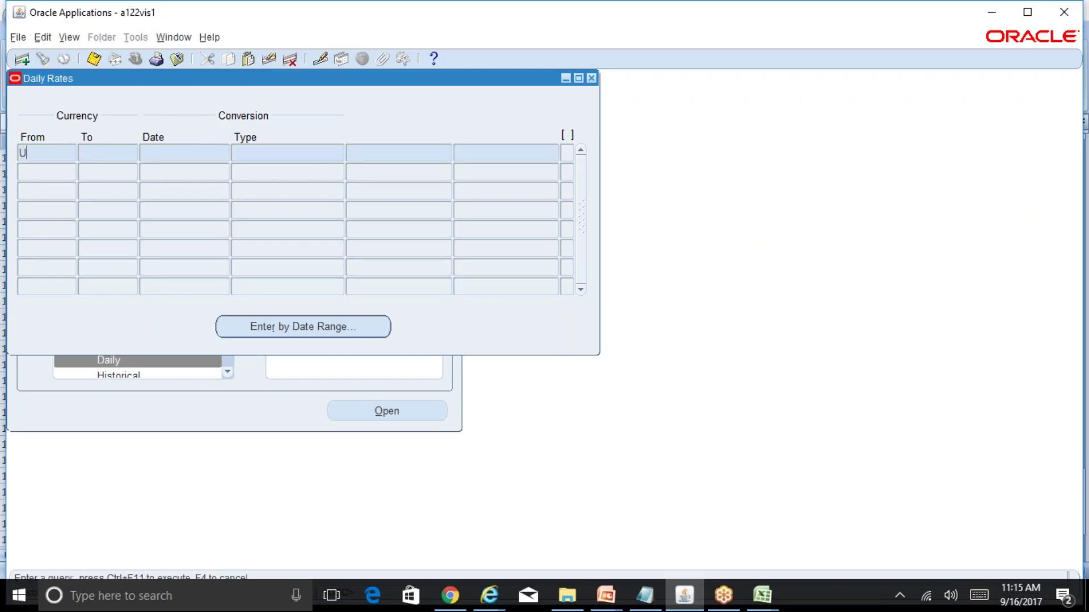
pyautogui.press('Tab')
pyautogui.write('INR')
pyautogui.press('Tab')
pyautogui.write('30-SEP-2017')
pyautogui.press('Tab')
pyautogui.write('Corpor%')
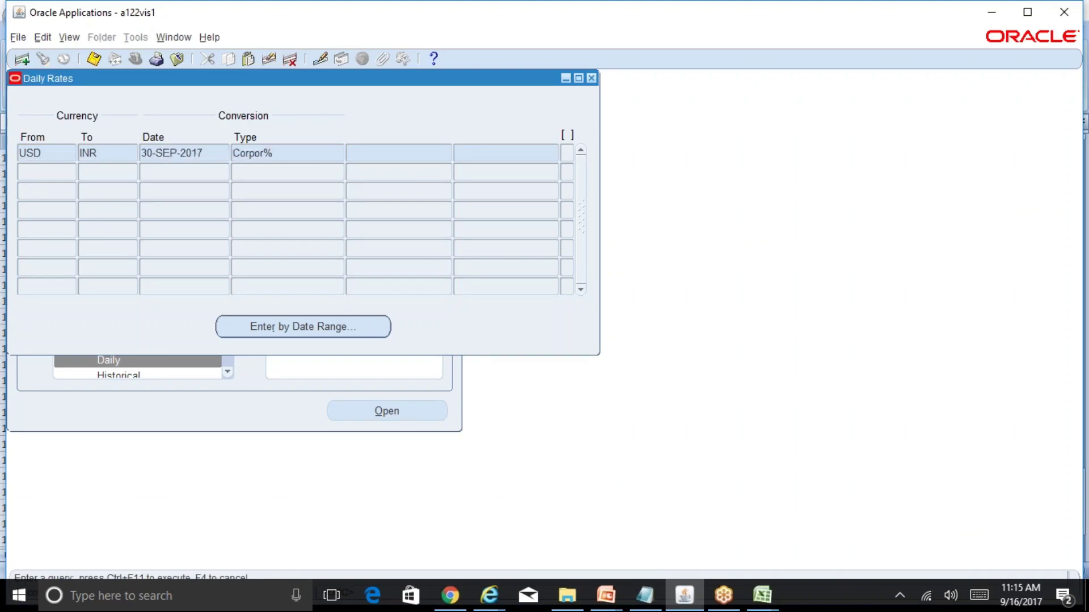
pyautogui.hotkey('ctrl', 'F11')
pyautogui.click(377, 153)
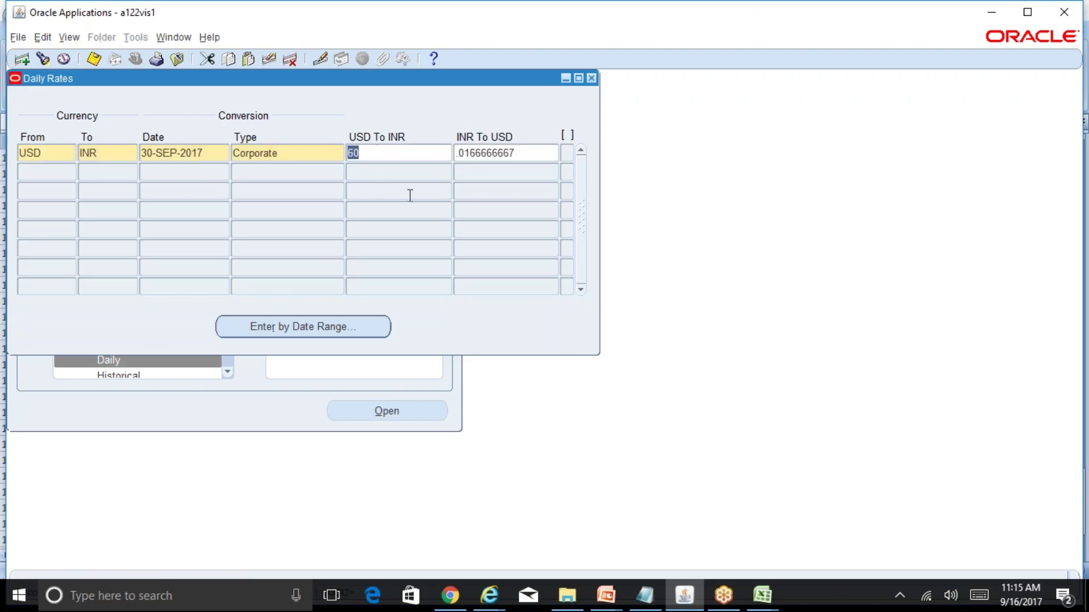
# - Switch to Excel and check the Corporate rate and the Period Average1 type and rate in the translation rules
pyautogui.click(762, 596)
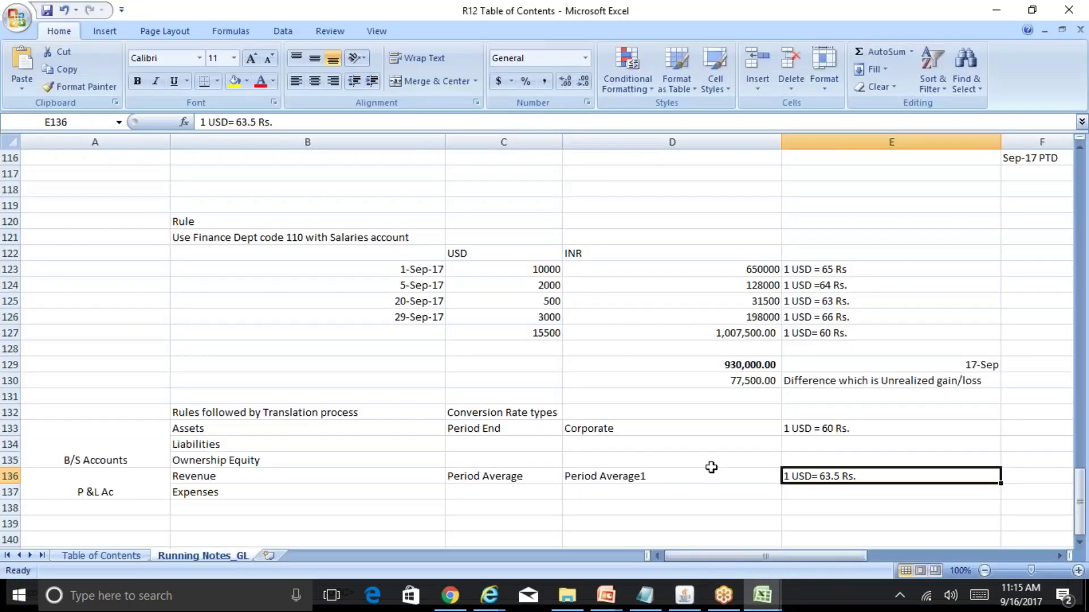
pyautogui.click(817, 430)
pyautogui.click(661, 479)
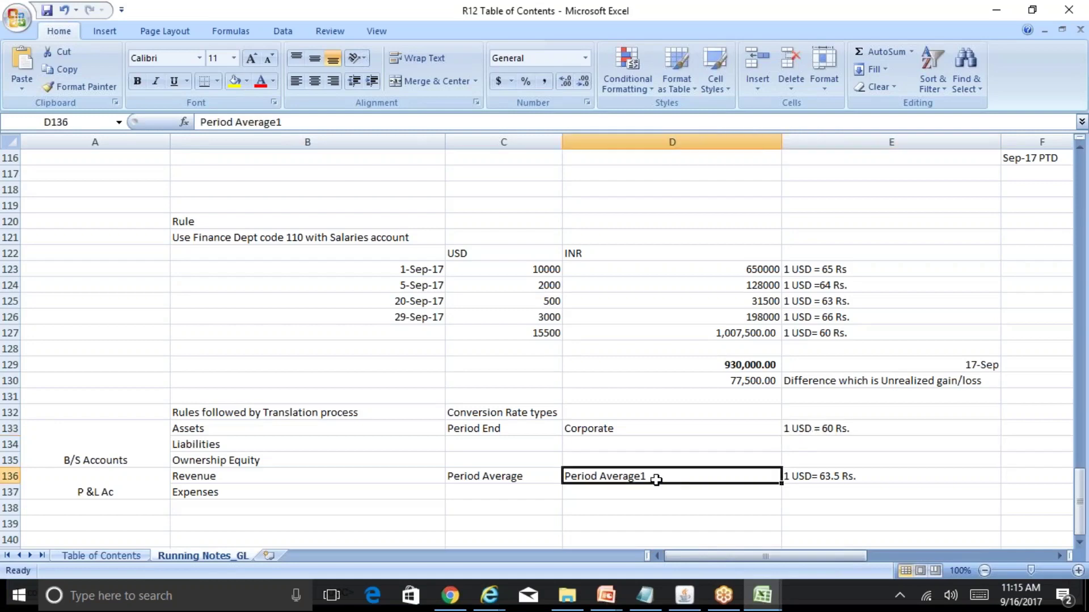
pyautogui.click(528, 479)
pyautogui.click(622, 480)
pyautogui.click(810, 477)
# - Switch to Oracle Applications and add a second daily rate row from USD to INR dated 30-SEP-2017
pyautogui.click(685, 595)
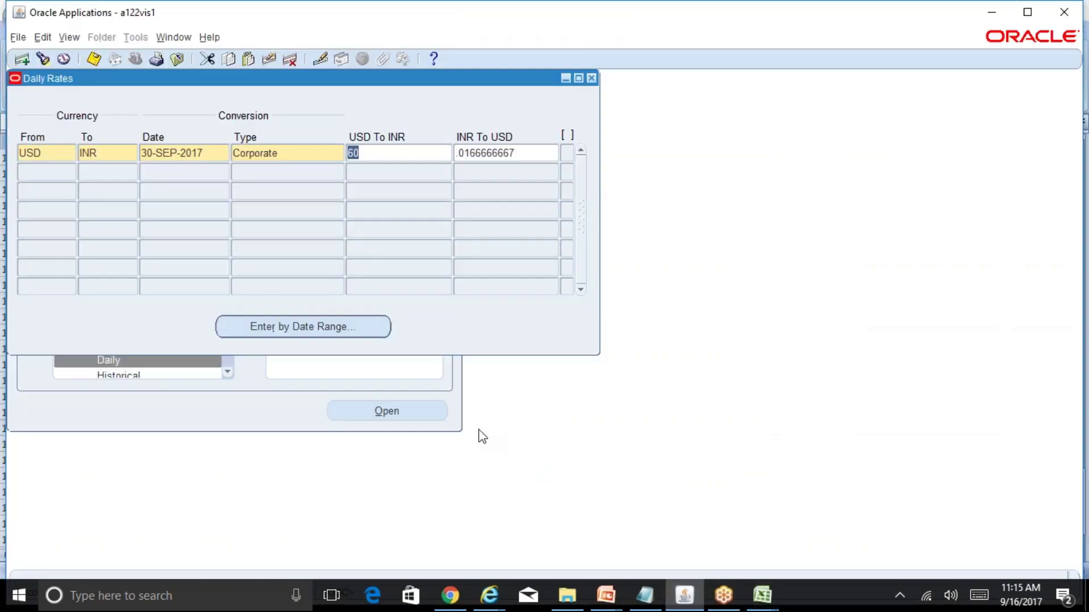
pyautogui.click(56, 173)
pyautogui.write('usd')
pyautogui.press('Tab')
pyautogui.write('in')
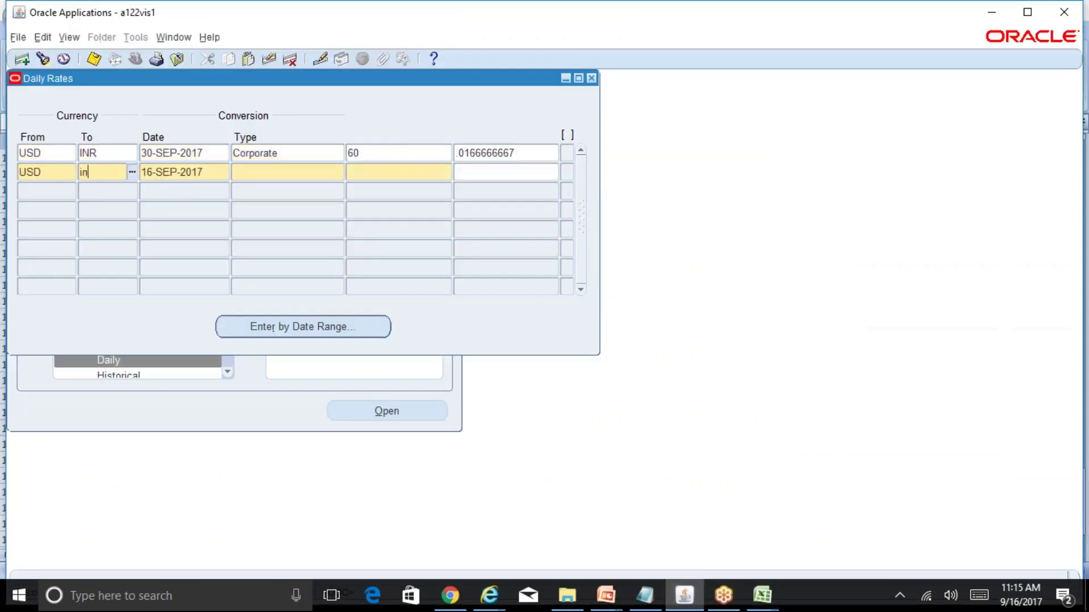
pyautogui.press('Tab')
pyautogui.write('30')
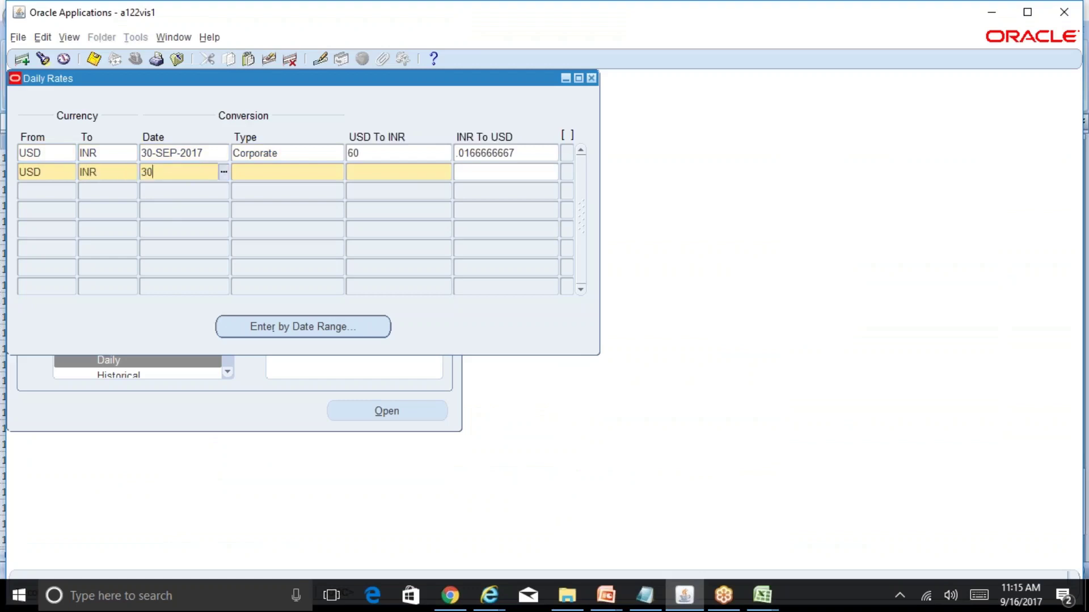
pyautogui.write('-SEP-2017')
pyautogui.press('Tab')
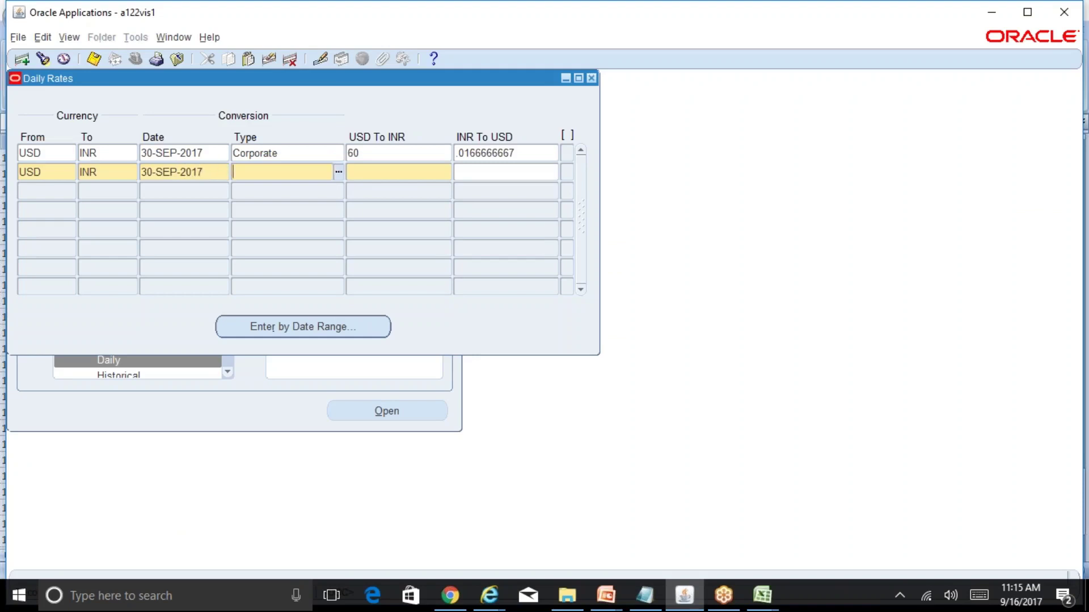
# - Try to assign the conversion type Period Average1 to the second daily rate row
pyautogui.write('period%Ave%')
pyautogui.press('Tab')
pyautogui.press('Down')
pyautogui.press('Down')
pyautogui.press('Down')
pyautogui.press('Down')
pyautogui.press('Down')
pyautogui.press('Down')
pyautogui.press('Down')
pyautogui.press('Down')
pyautogui.press('Down')
pyautogui.press('Down')
pyautogui.press('Down')
pyautogui.press('Down')
pyautogui.press('Down')
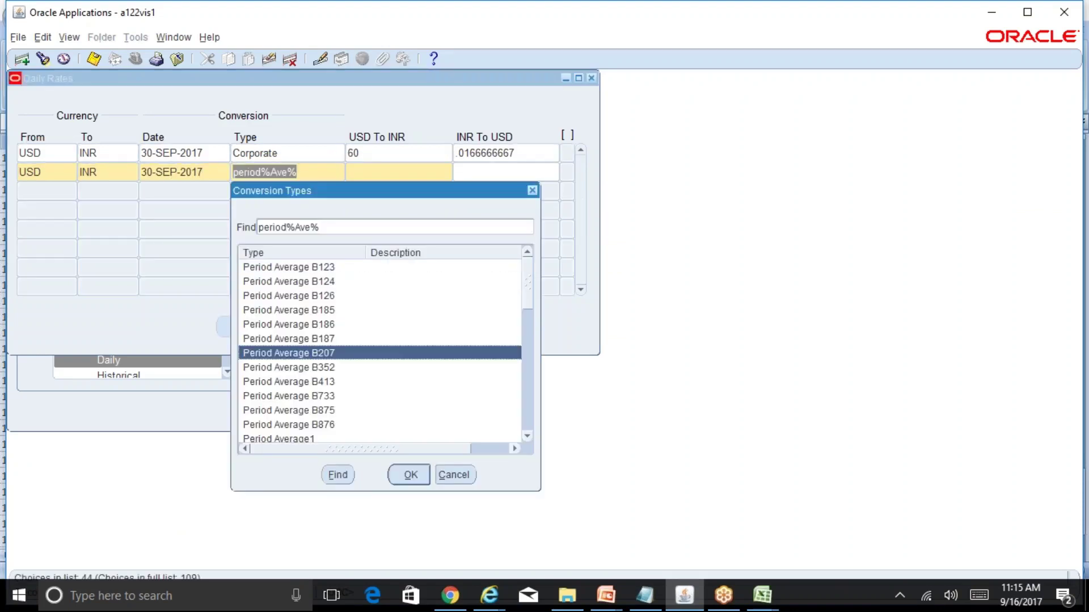
pyautogui.press('Up')
pyautogui.press('Return')
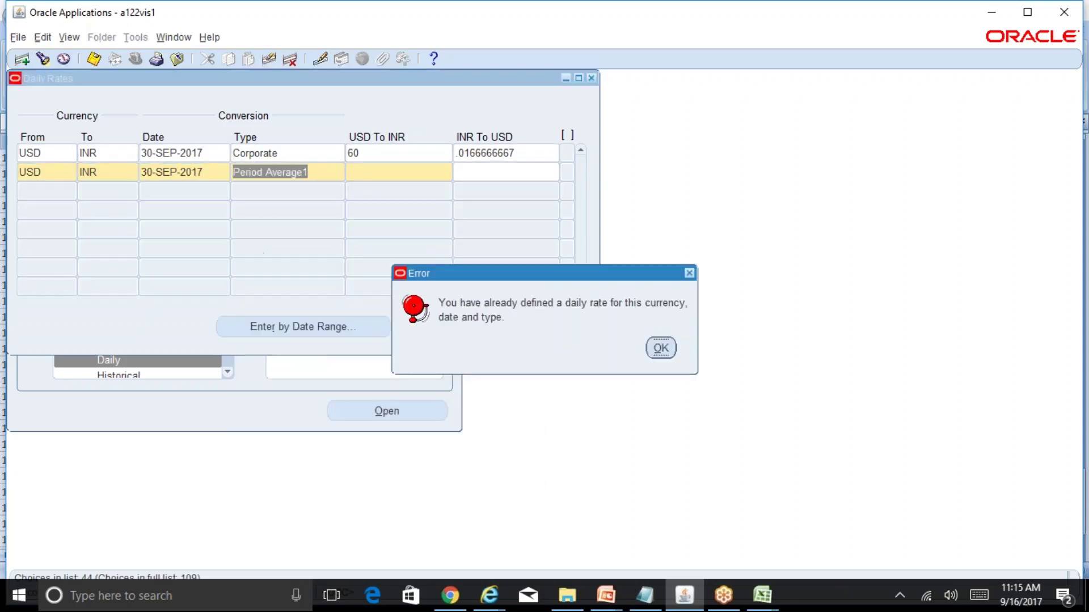
pyautogui.press('Return')
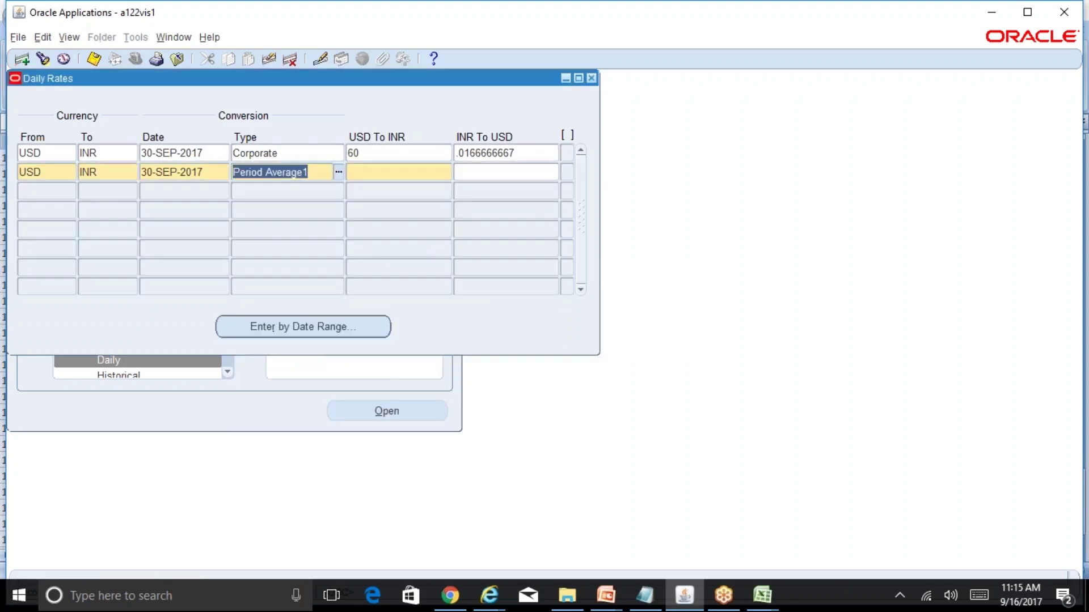
# - Clear the rate rows and query the USD to INR rate dated 30-SEP-2017 with the conversion type Period Average1
pyautogui.click(43, 37)
pyautogui.click(128, 151)
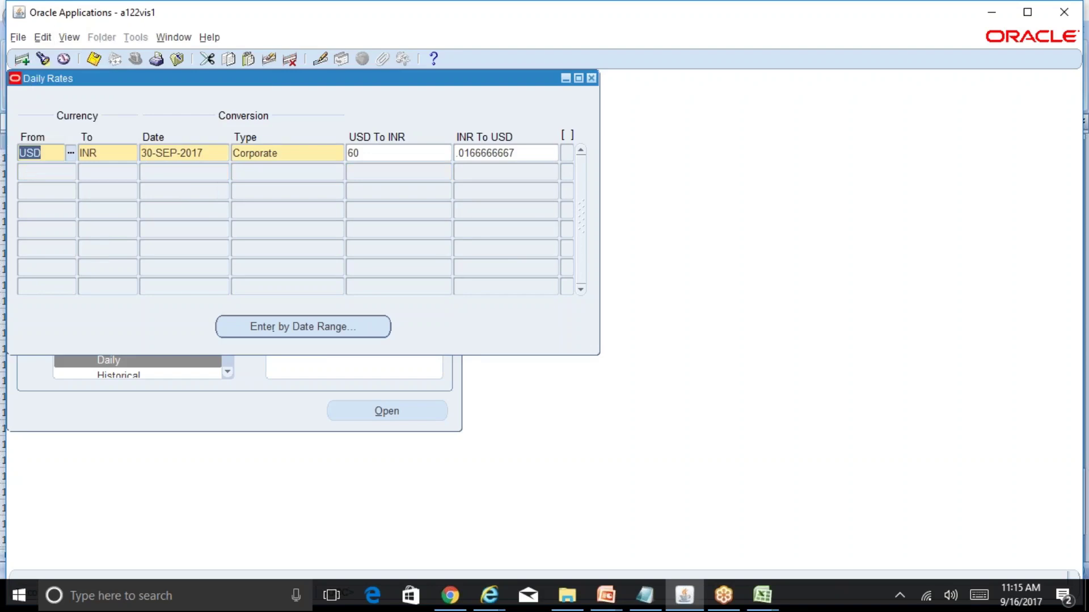
pyautogui.click(43, 36)
pyautogui.click(128, 151)
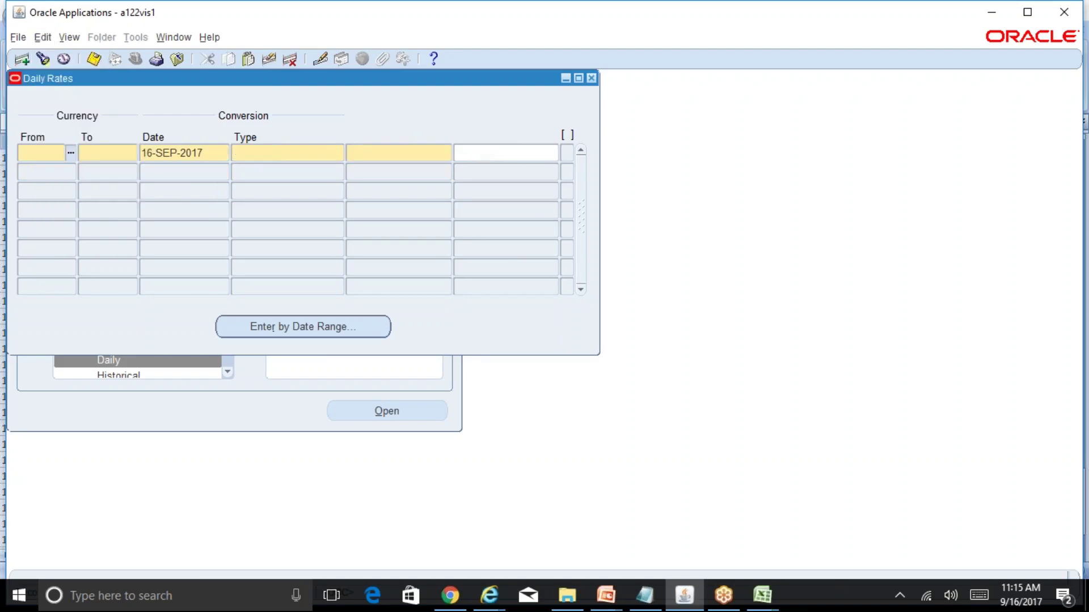
pyautogui.press('F11')
pyautogui.press('F11')
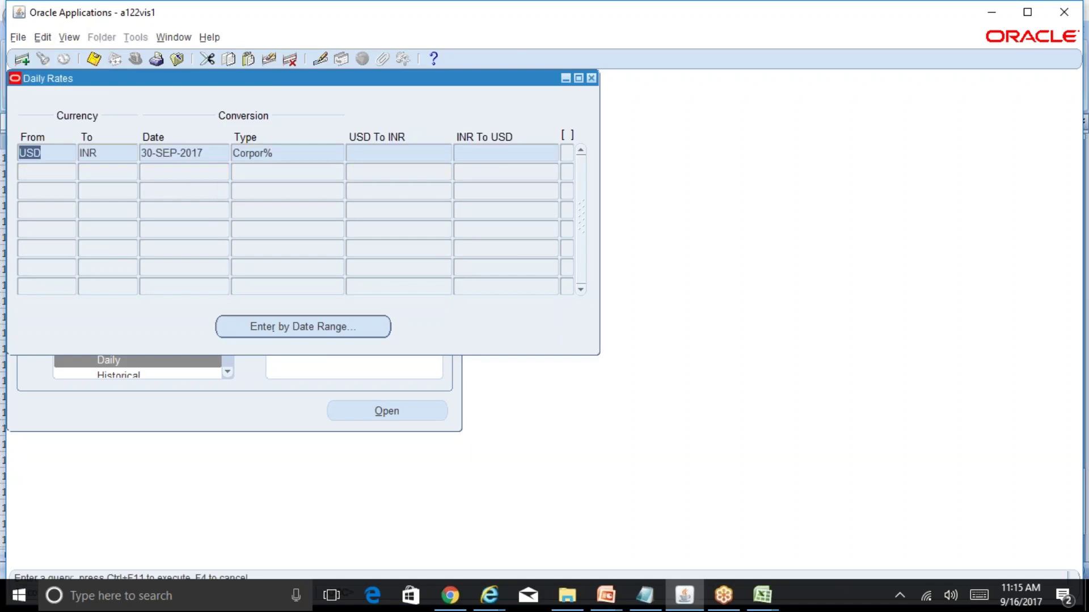
pyautogui.doubleClick(280, 151)
pyautogui.write('Period Average1')
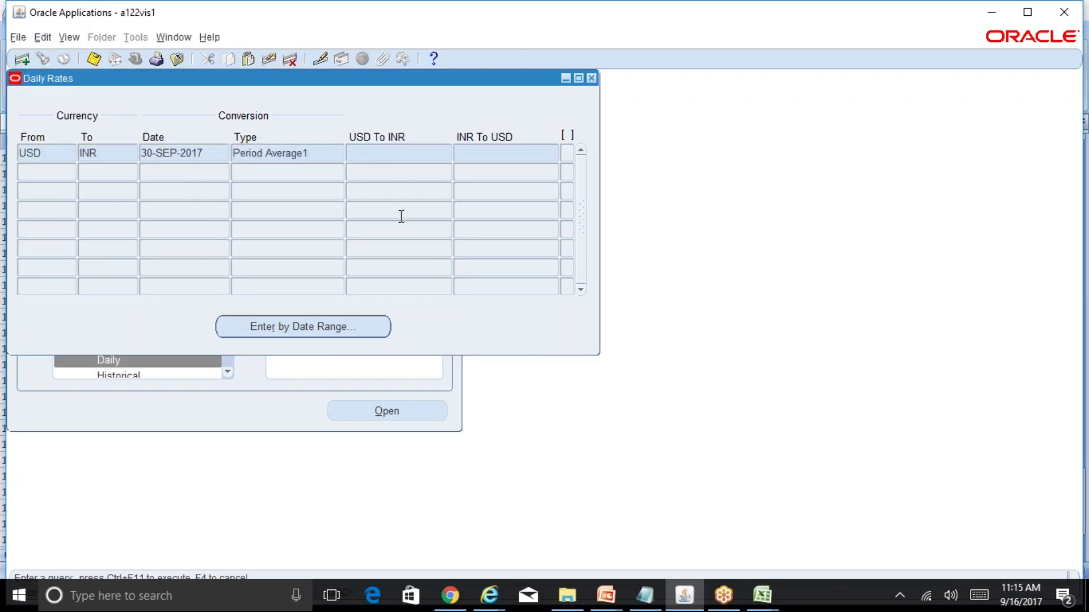
pyautogui.hotkey('ctrl', 'F11')
# - Set the USD to INR rate of the Period Average1 record to 63.5 and save it
pyautogui.click(374, 153)
pyautogui.write('63.5')
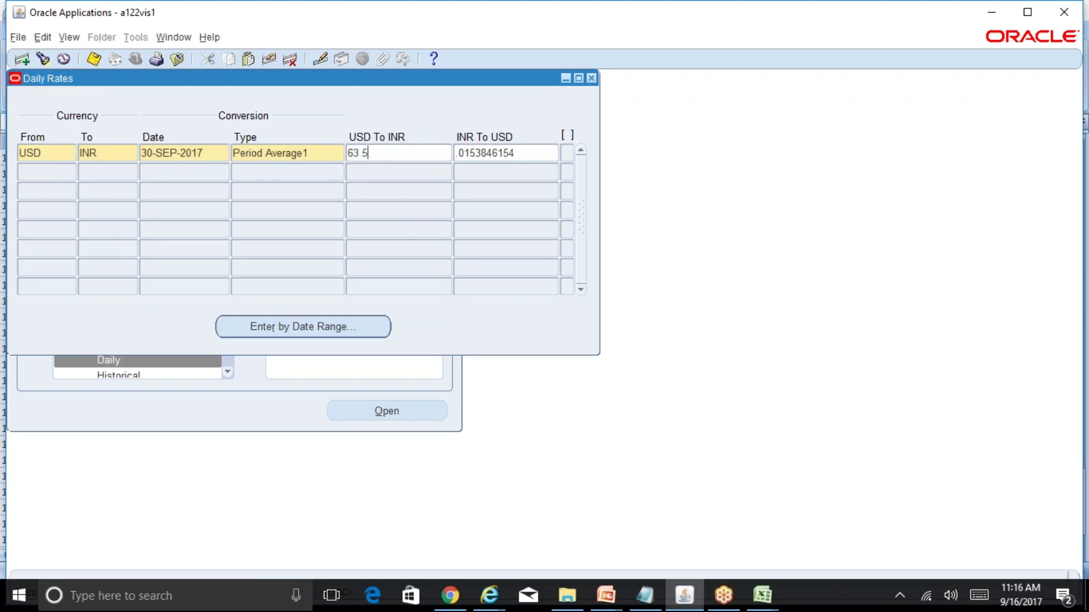
pyautogui.press('Tab')
pyautogui.hotkey('ctrl', 's')
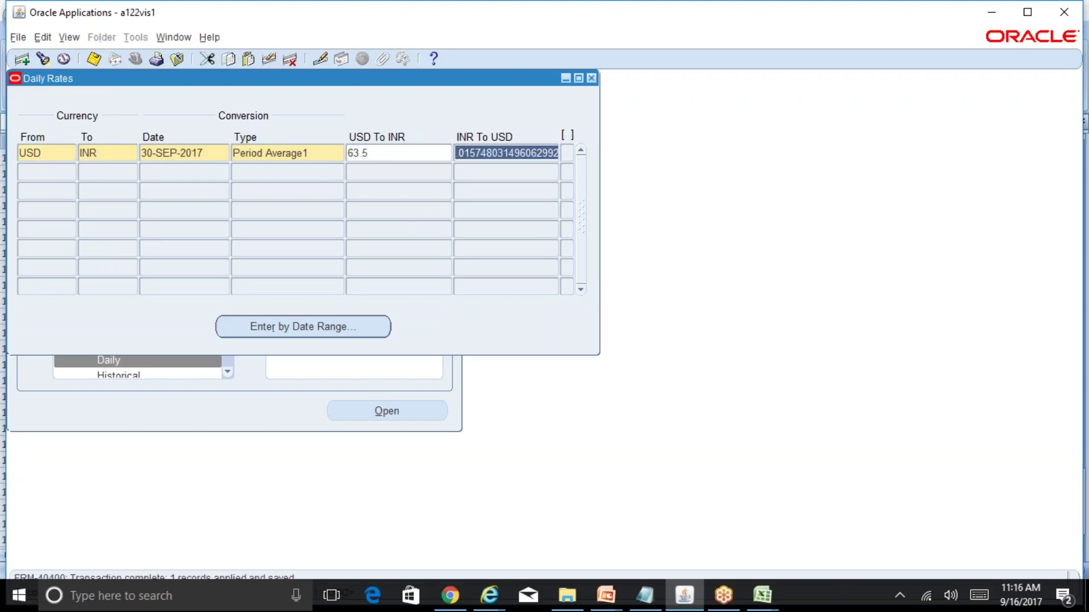
# - Switch to Excel and review the asset, liability and ownership equity rows of the translation rules
pyautogui.click(763, 594)
pyautogui.click(804, 572)
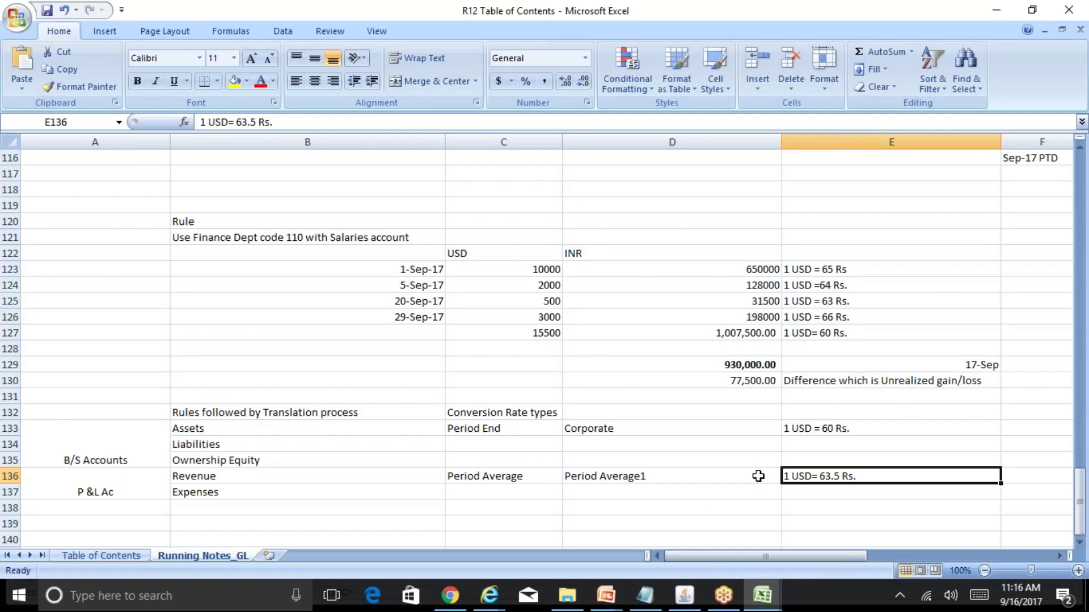
pyautogui.click(809, 434)
pyautogui.press('Down')
pyautogui.press('Down')
pyautogui.press('Down')
pyautogui.press('Down')
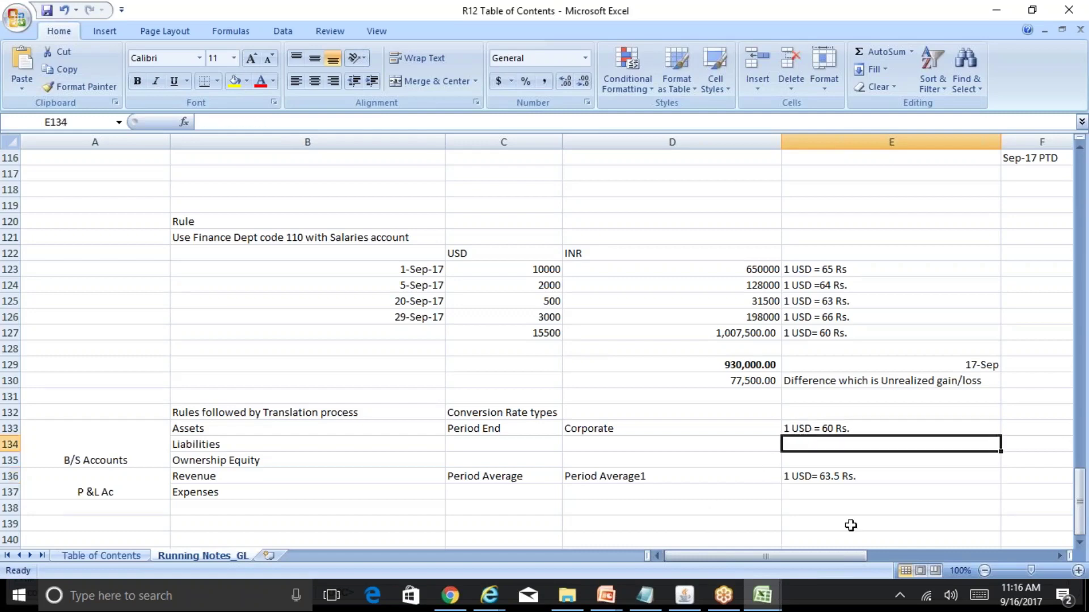
pyautogui.press('Left')
pyautogui.press('Left')
pyautogui.press('Left')
pyautogui.press('Up')
pyautogui.press('Up')
pyautogui.press('Up')
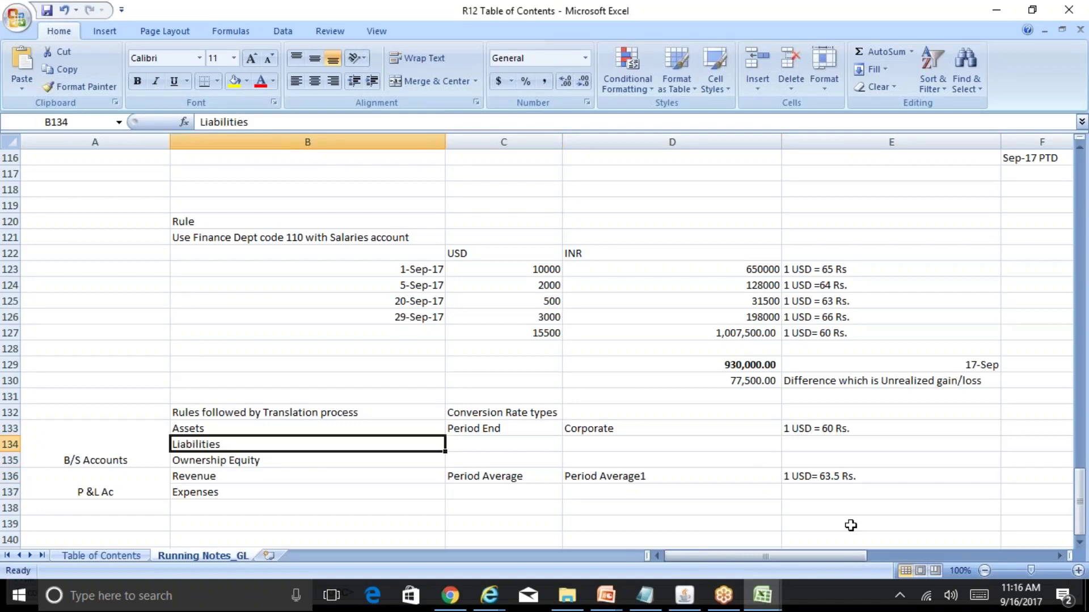
pyautogui.press('Up')
pyautogui.press('Down')
pyautogui.press('Down')
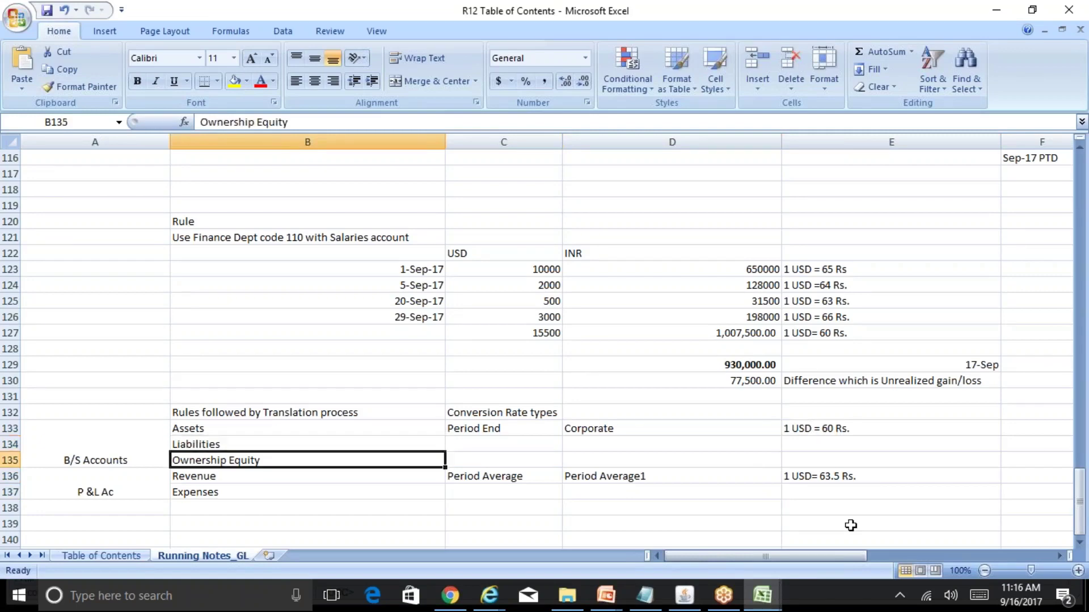
# - Compare the period end rate for balance sheet accounts with the period average rate for revenue and expenses
pyautogui.press('Right')
pyautogui.press('Right')
pyautogui.press('Right')
pyautogui.press('Up')
pyautogui.press('Up')
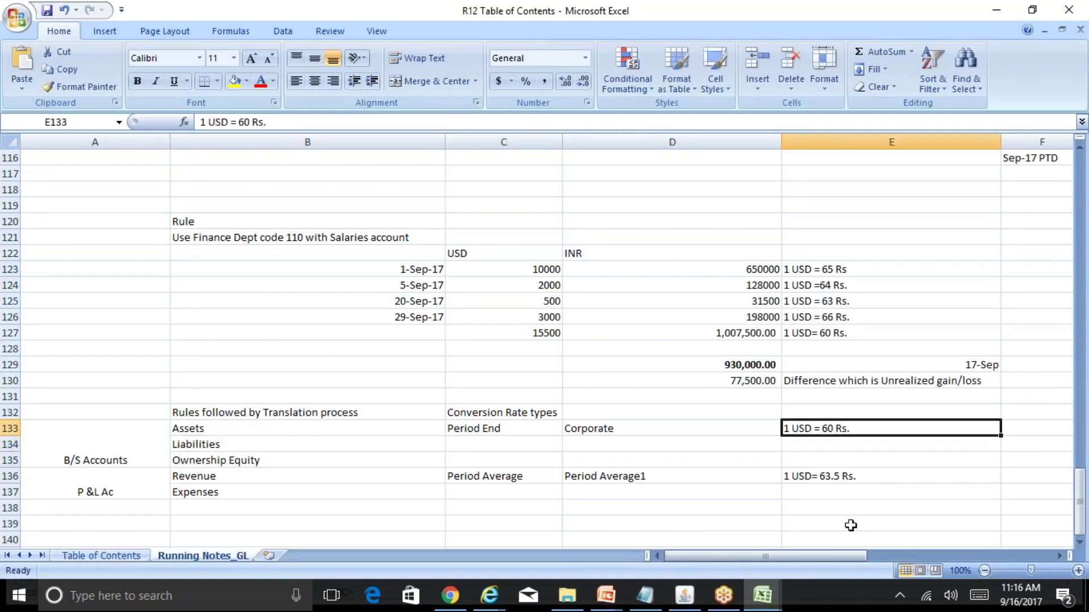
pyautogui.press('Down')
pyautogui.press('Down')
pyautogui.press('Down')
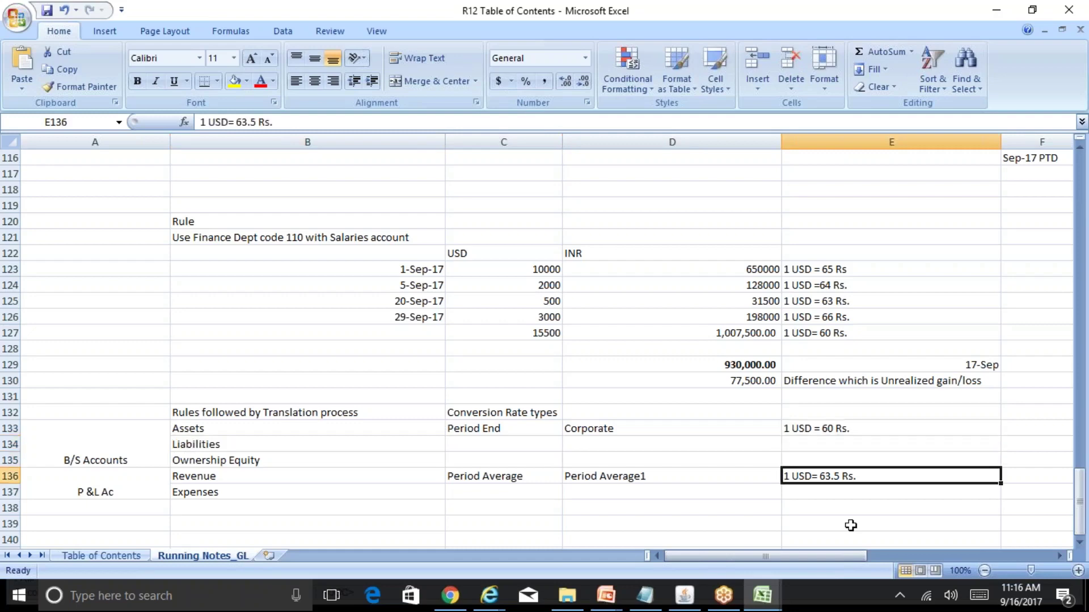
pyautogui.press('Left')
pyautogui.press('Left')
pyautogui.press('Left')
pyautogui.press('Left')
pyautogui.press('Right')
pyautogui.press('Right')
pyautogui.press('Right')
pyautogui.press('Right')
# - Check the saved daily rate in Oracle Applications, then return to Excel and review the Assets and Revenue rules
pyautogui.click(697, 588)
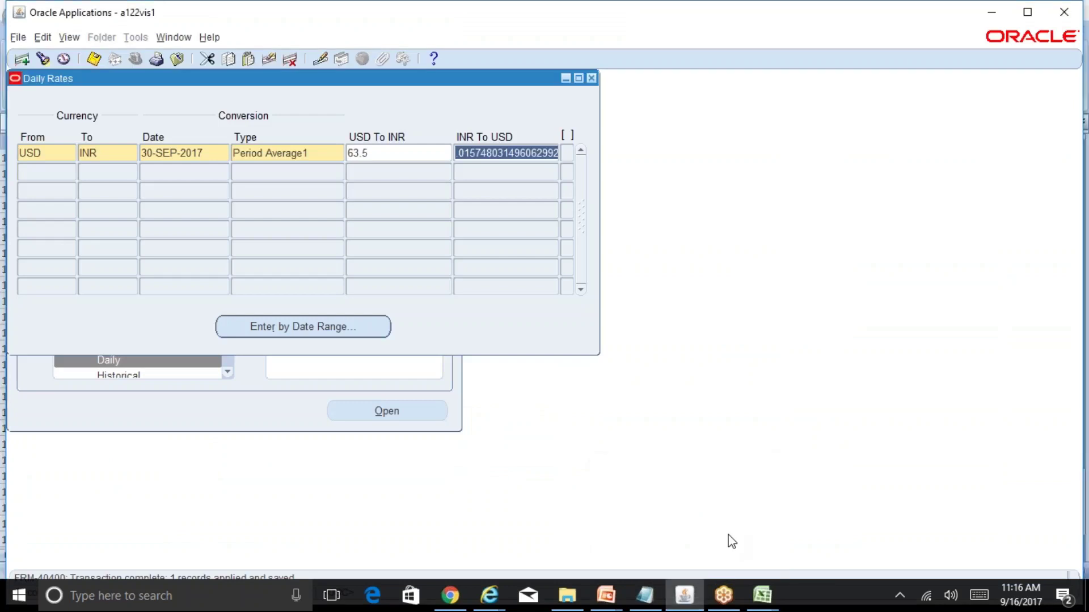
pyautogui.moveTo(763, 594)
pyautogui.click(843, 555)
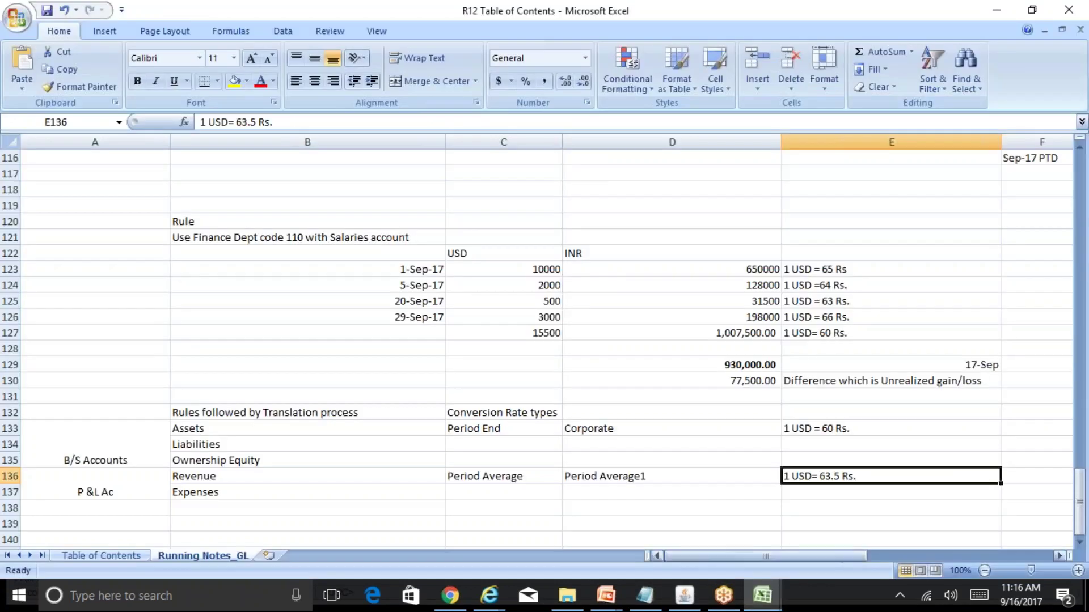
pyautogui.click(350, 434)
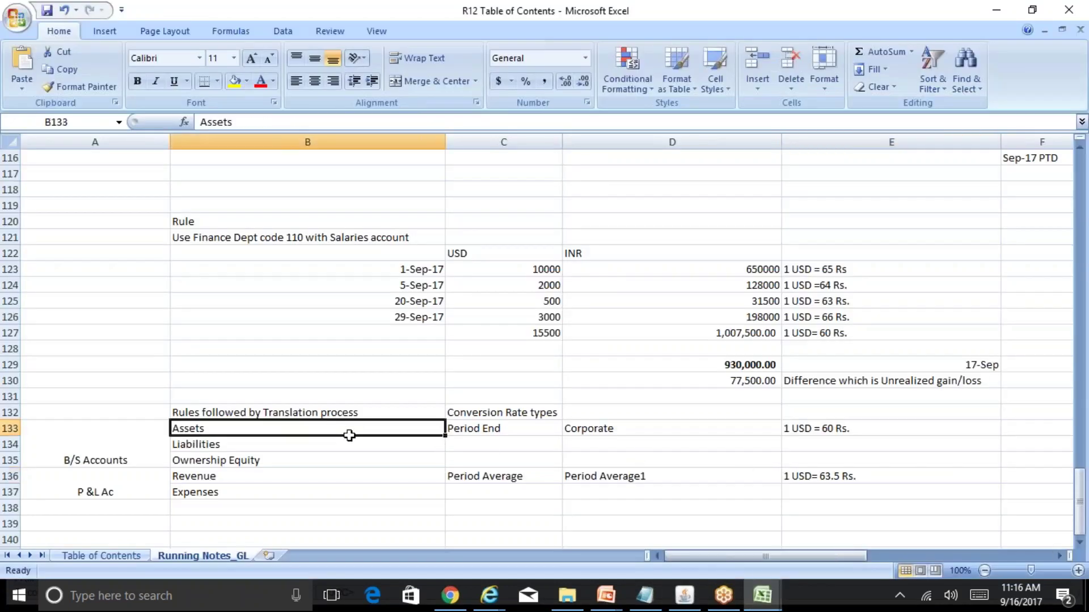
pyautogui.click(362, 481)
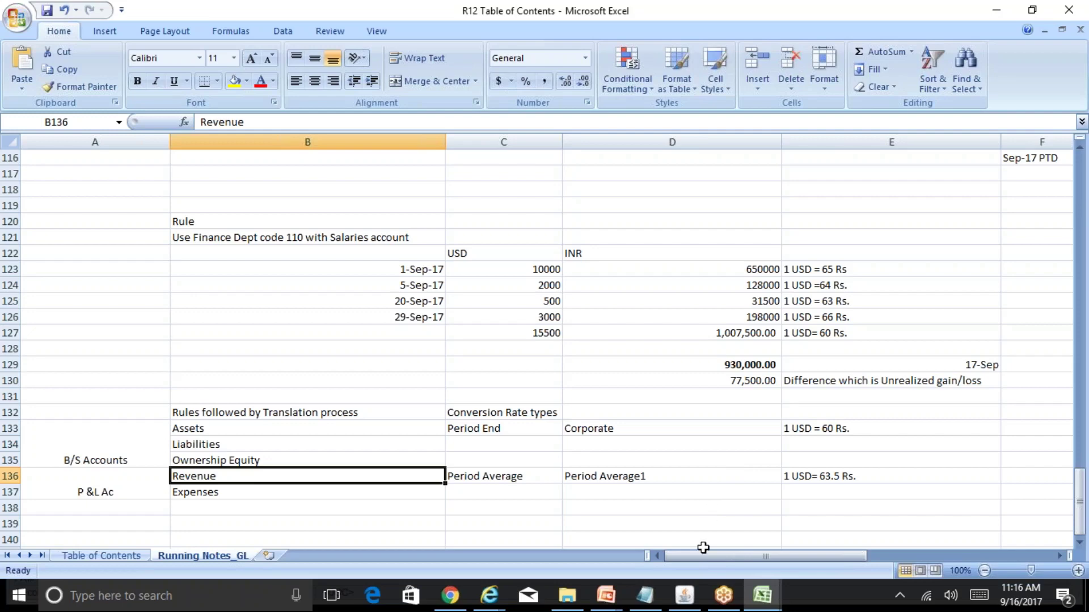
# - Switch to Oracle Applications, close the Daily Rates form and open journal entry for the Reliance USD Ledger
pyautogui.click(684, 596)
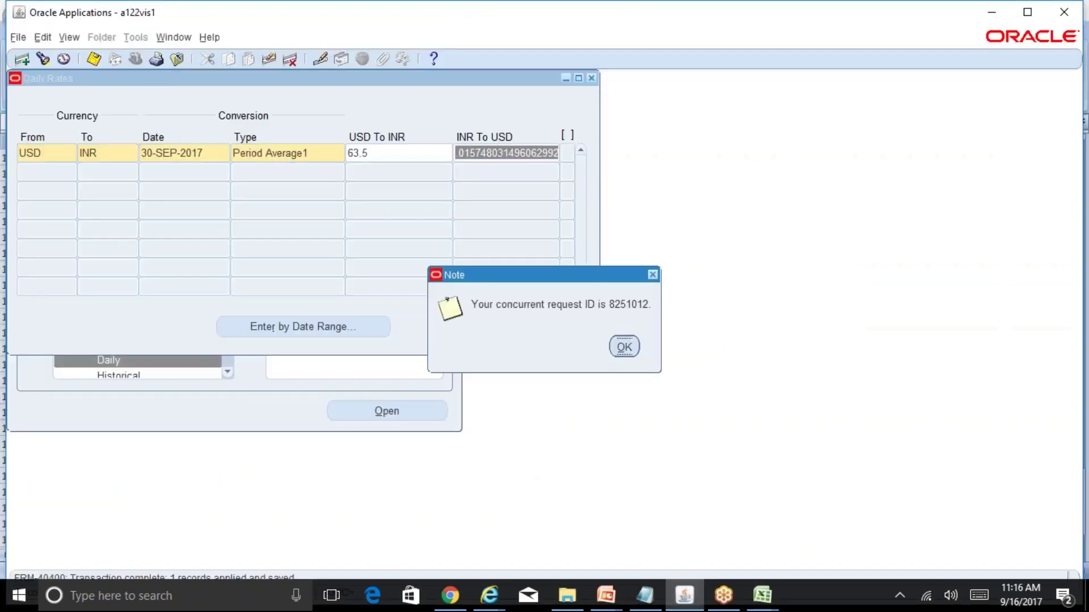
pyautogui.click(624, 346)
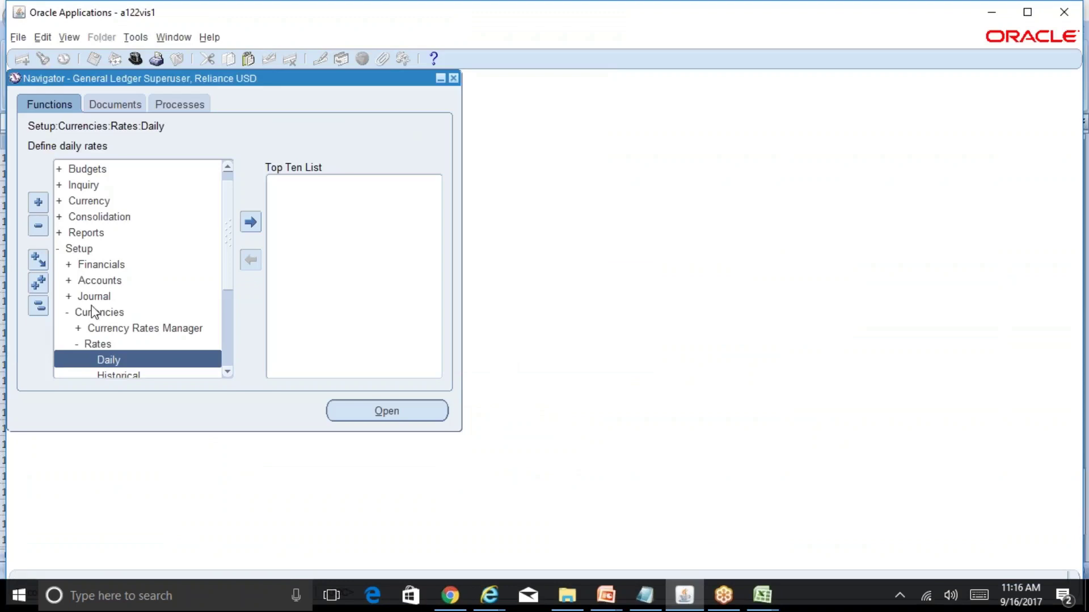
pyautogui.click(38, 306)
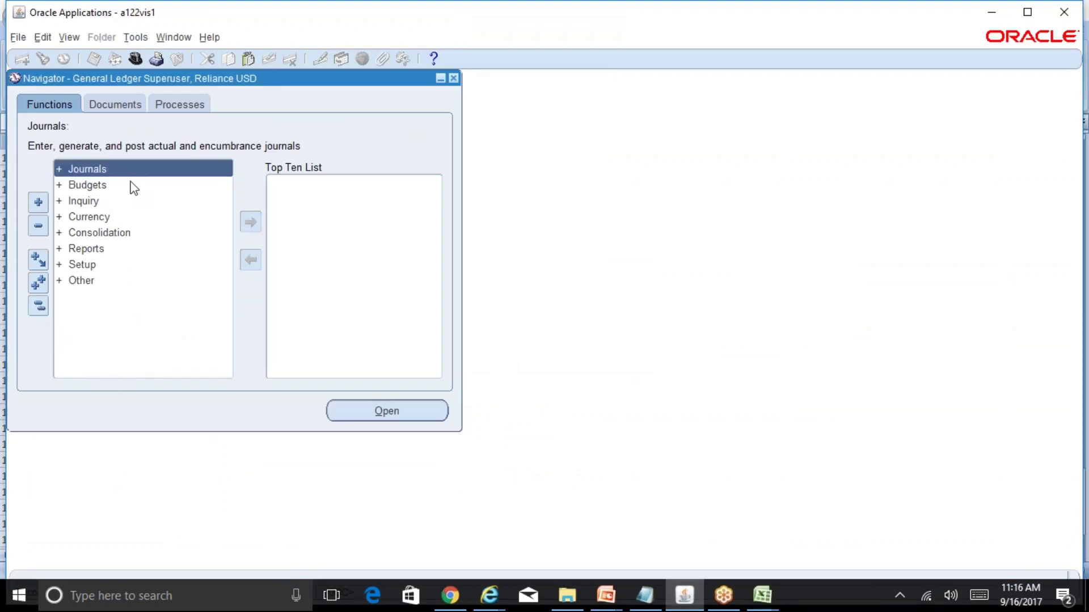
pyautogui.click(168, 170)
pyautogui.doubleClick(168, 169)
pyautogui.doubleClick(171, 179)
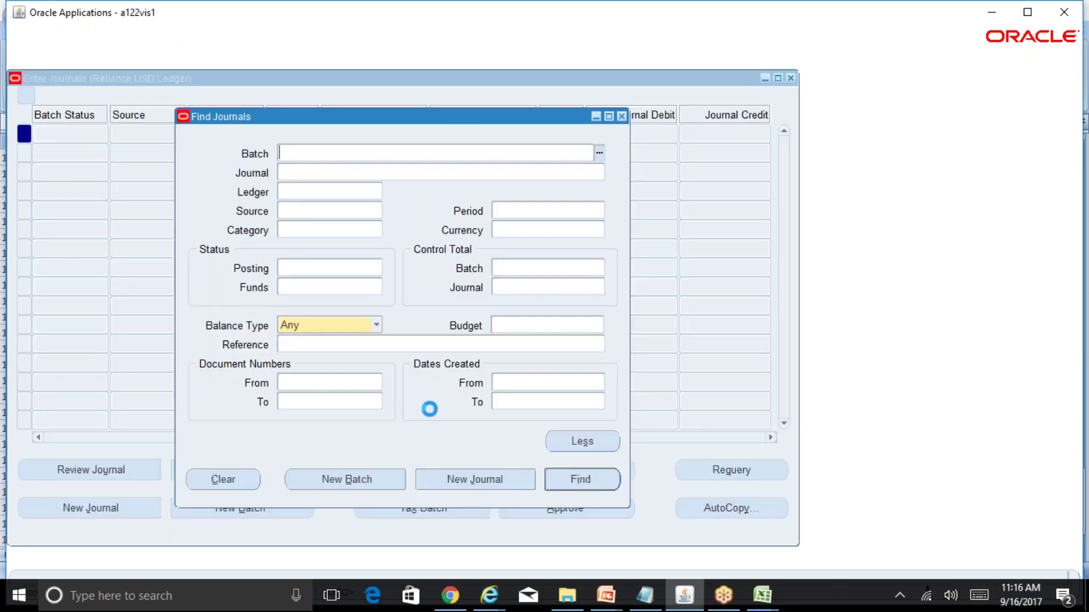
# - Create a new journal named Test USD B/S Jrnl1
pyautogui.click(489, 480)
pyautogui.write('Test Jml')
pyautogui.press('BackSpace')
pyautogui.press('BackSpace')
pyautogui.write('USD')
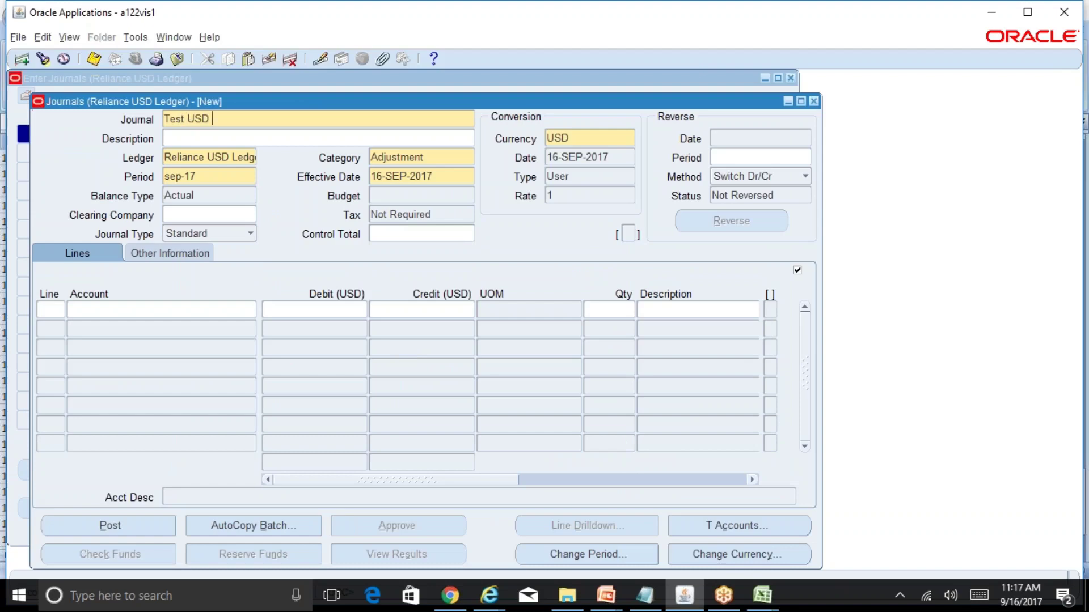
pyautogui.write(' B/S Jml1')
pyautogui.click(51, 311)
pyautogui.press('Tab')
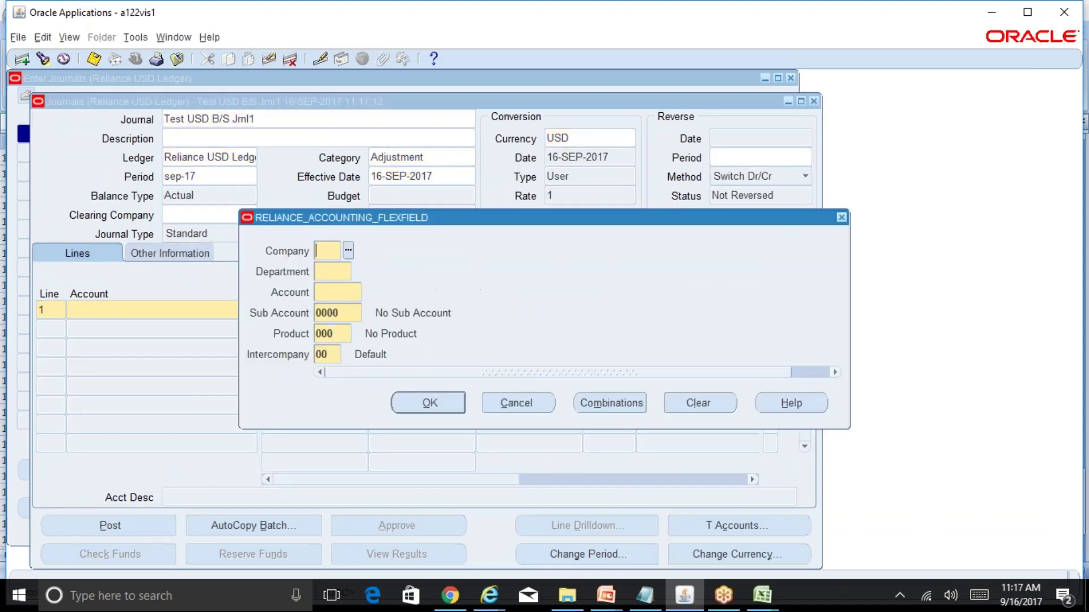
pyautogui.write('01')
pyautogui.press('Tab')
pyautogui.write('000')
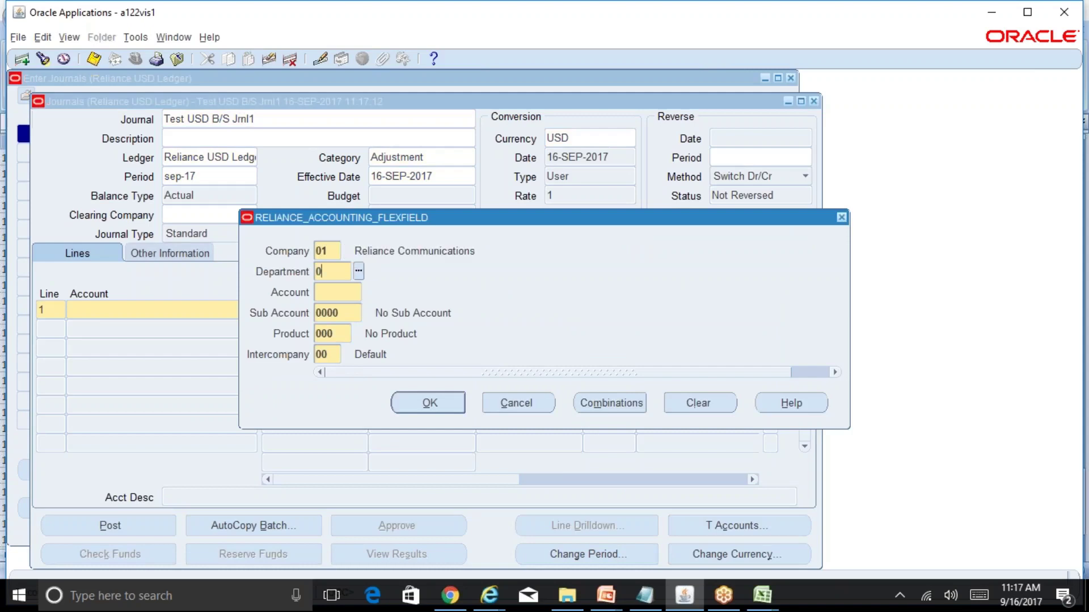
pyautogui.press('Tab')
pyautogui.write('1210')
pyautogui.press('Tab')
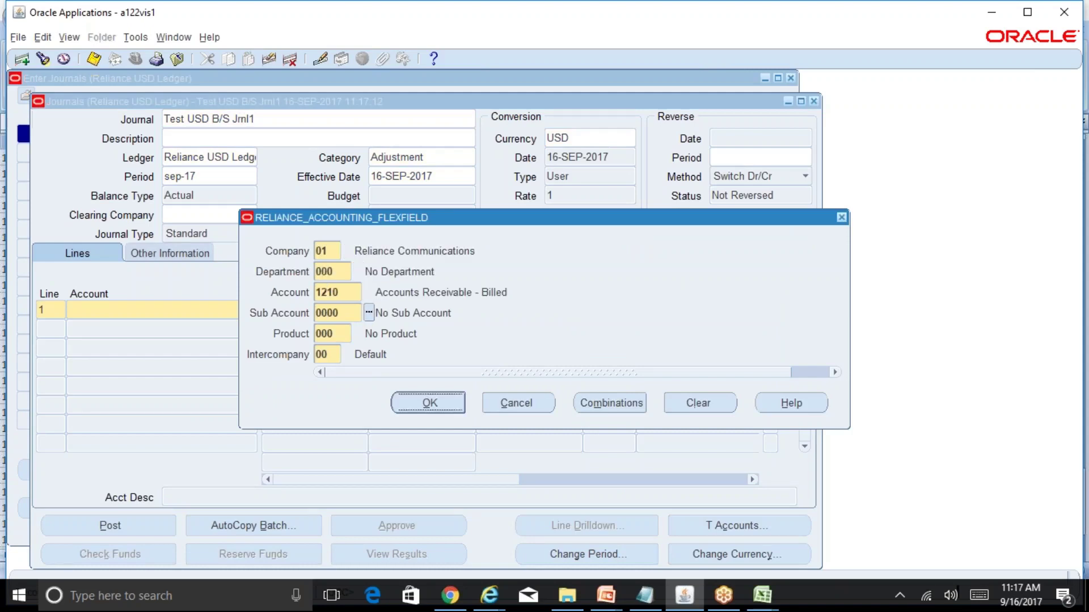
pyautogui.press('Return')
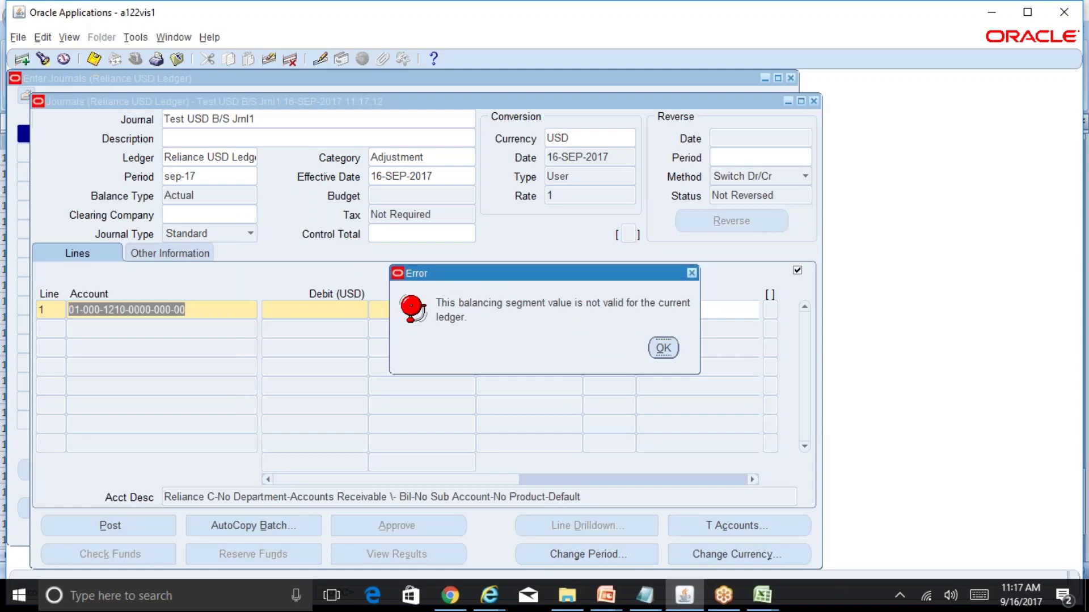
pyautogui.click(673, 341)
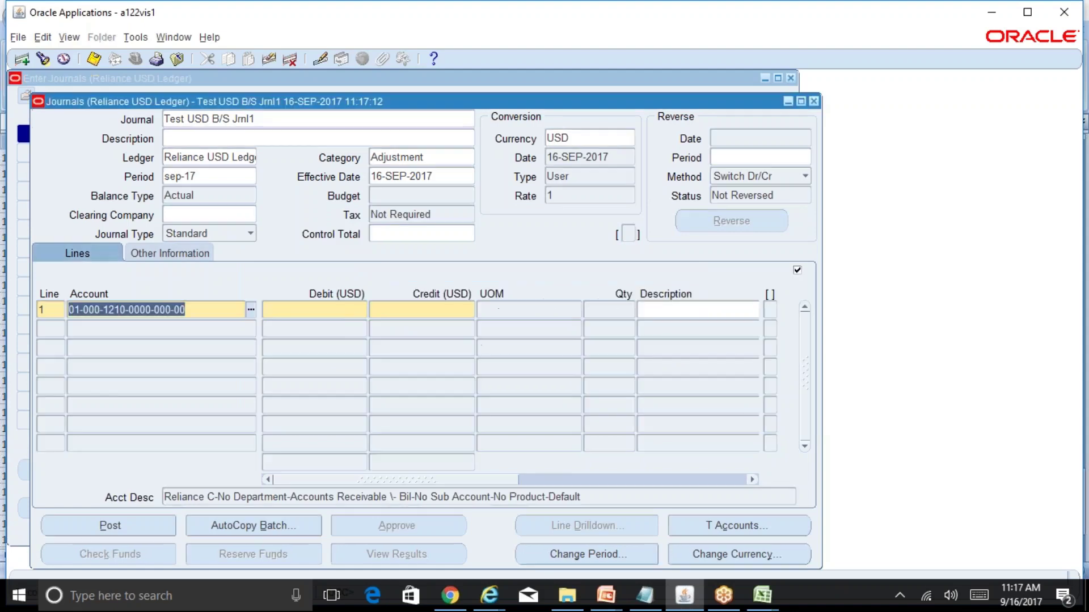
# - Reopen the account segments of line 1 and look up the USD ledger's company codes in the PowerPoint organization chart
pyautogui.click(250, 309)
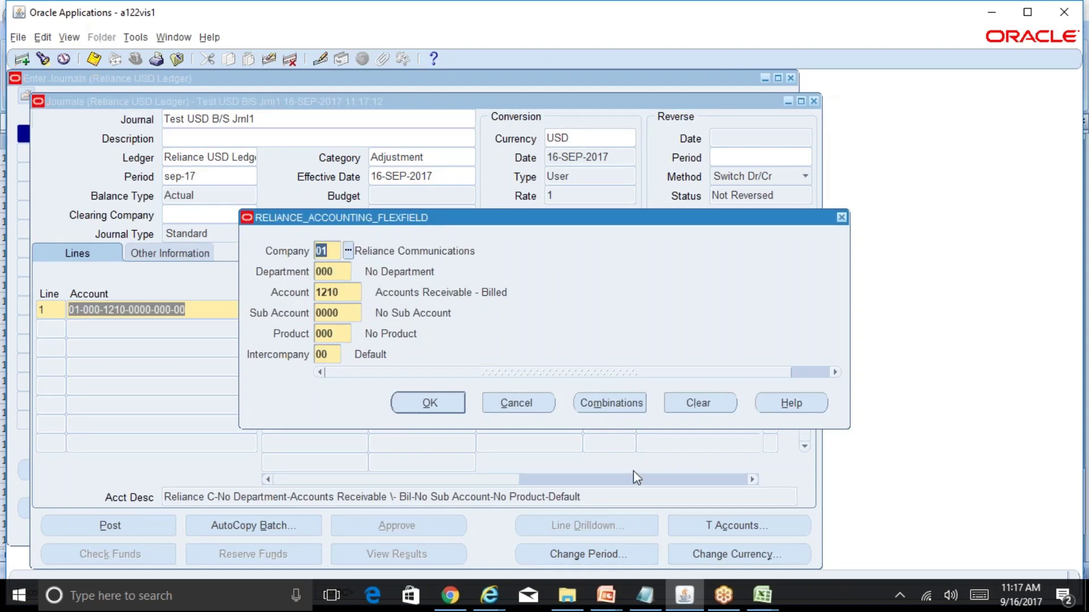
pyautogui.click(608, 596)
pyautogui.click(664, 570)
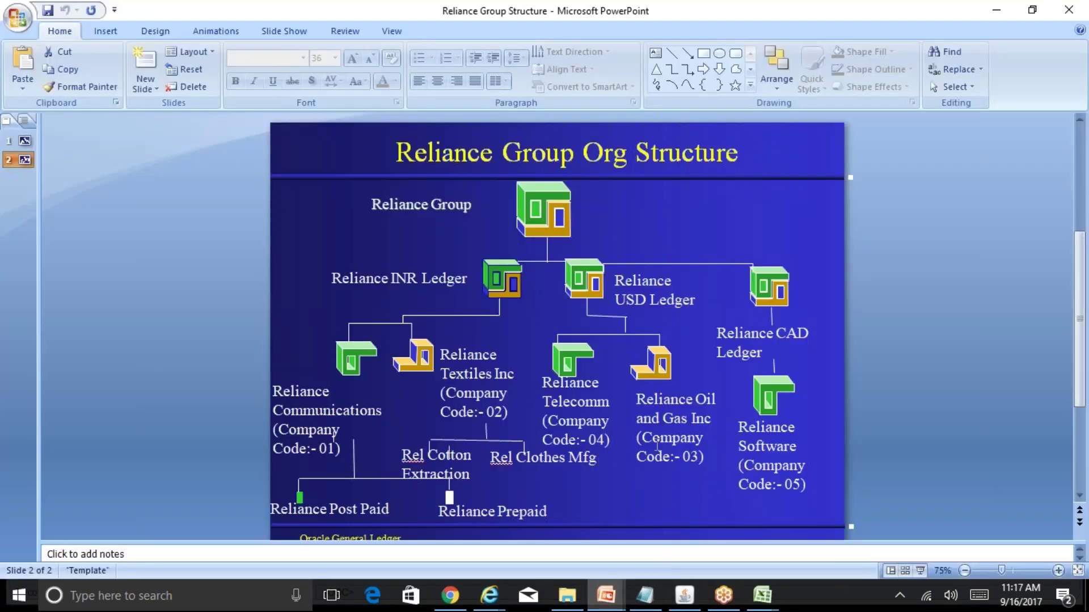
# - Switch to Oracle Applications, set line 1's company to 03 and enter a debit of 35000
pyautogui.click(684, 595)
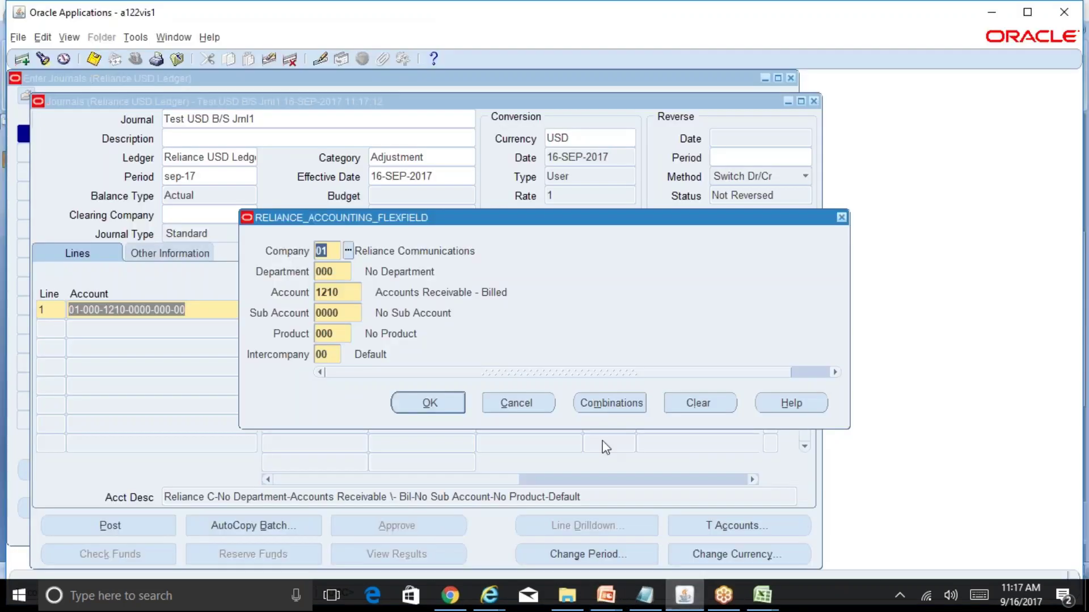
pyautogui.write('3')
pyautogui.press('Tab')
pyautogui.click(428, 402)
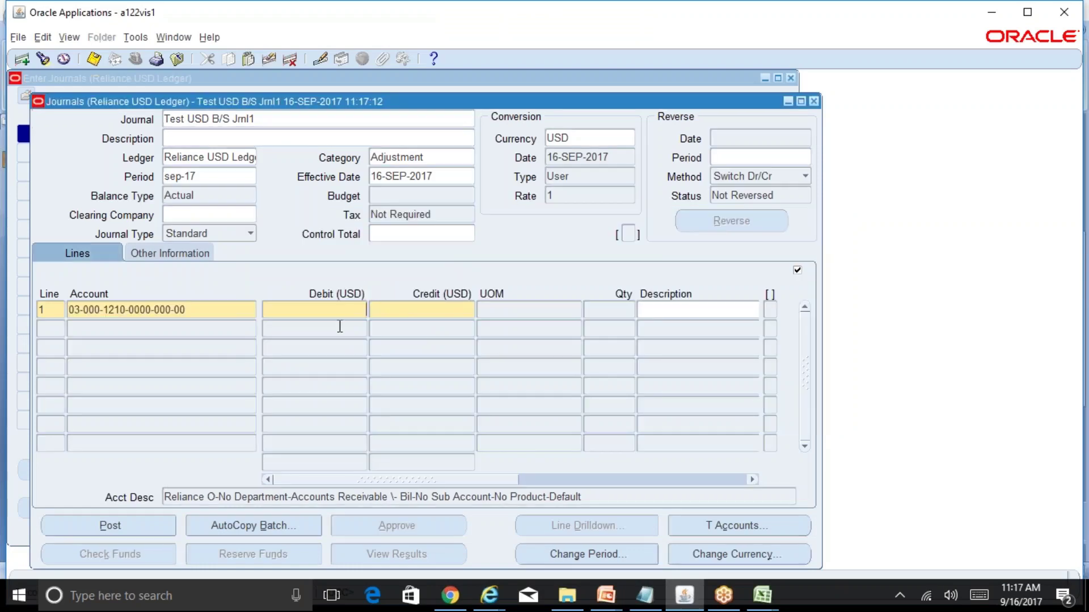
pyautogui.write('35000')
pyautogui.press('Down')
# - Start journal line 2 with company 03 and department 000, and search the account segment values for %Rev%
pyautogui.click(251, 329)
pyautogui.write('000')
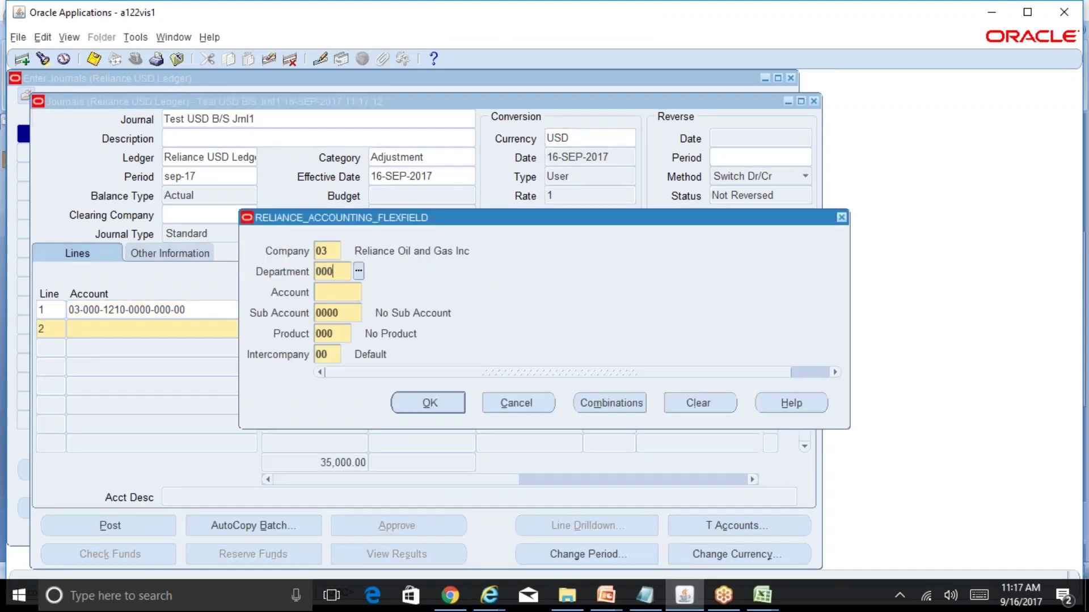
pyautogui.press('Tab')
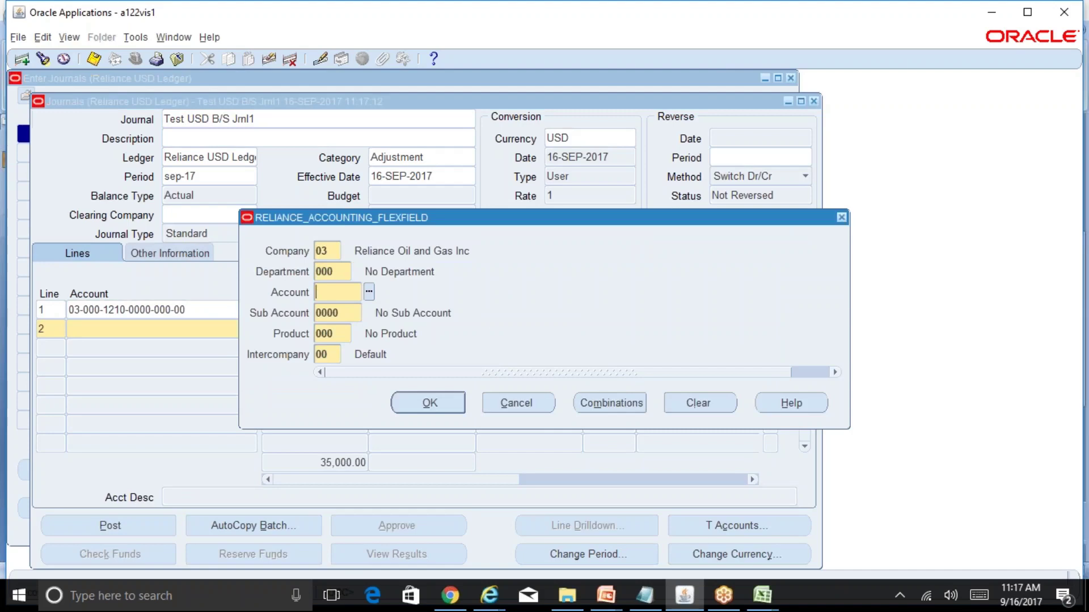
pyautogui.hotkey('ctrl', 'l')
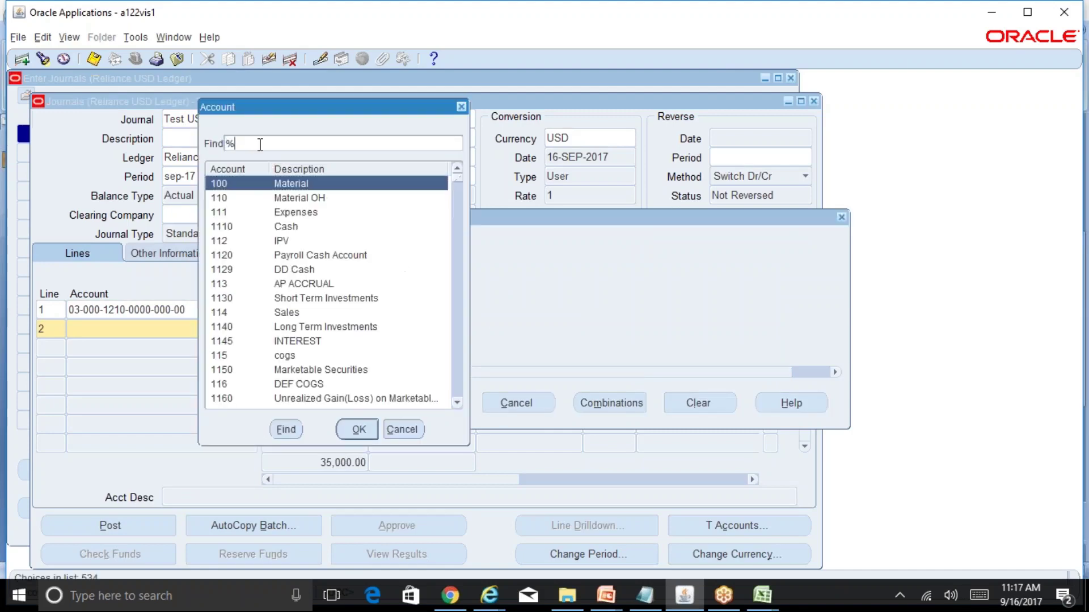
pyautogui.write('Rev%')
pyautogui.press('Return')
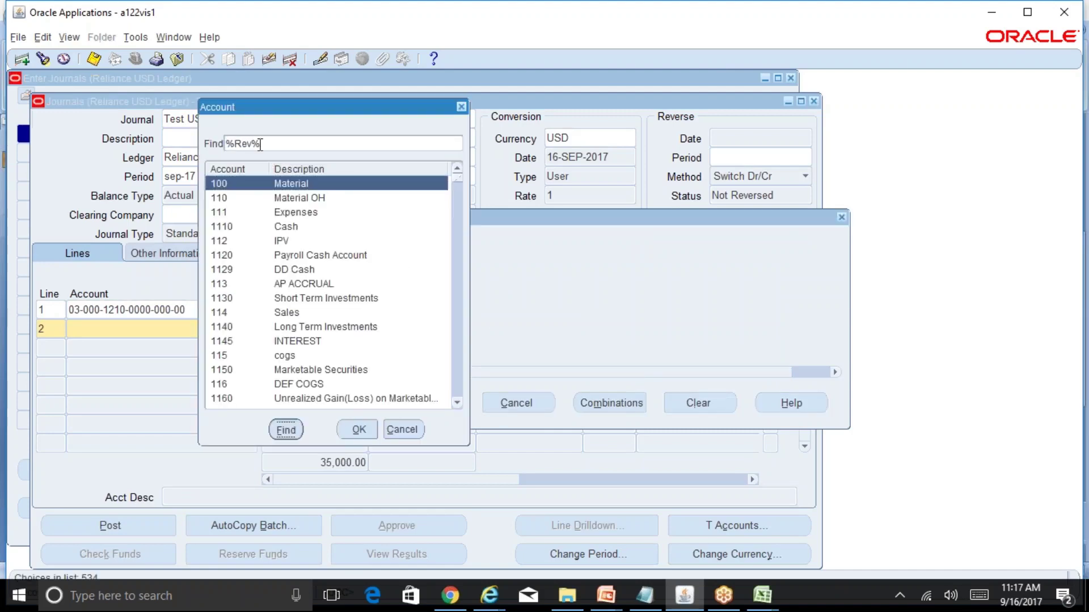
pyautogui.press('Down')
pyautogui.press('Down')
pyautogui.press('Down')
pyautogui.press('Down')
pyautogui.press('Down')
pyautogui.press('Down')
pyautogui.press('Down')
pyautogui.press('Down')
pyautogui.press('Down')
pyautogui.press('Down')
pyautogui.press('Down')
pyautogui.press('Down')
pyautogui.press('Down')
pyautogui.press('Down')
pyautogui.press('Down')
pyautogui.press('Down')
pyautogui.press('Down')
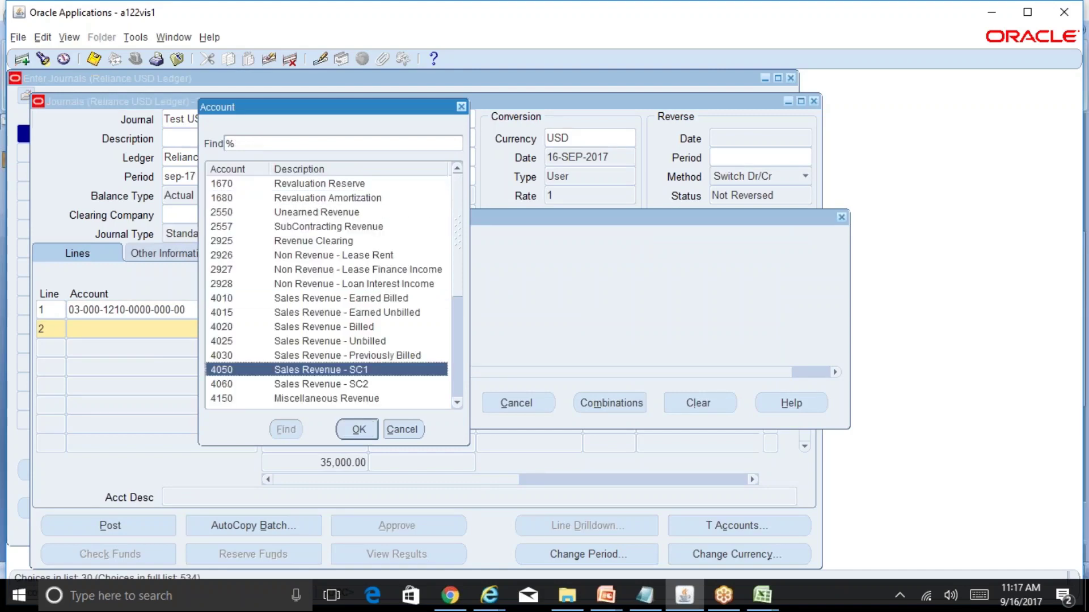
pyautogui.press('Down')
pyautogui.press('Down')
pyautogui.press('Down')
pyautogui.press('Down')
pyautogui.press('Down')
pyautogui.press('Down')
pyautogui.press('Down')
pyautogui.press('Down')
pyautogui.press('Down')
pyautogui.press('Down')
pyautogui.press('Down')
pyautogui.press('Down')
pyautogui.press('Up')
pyautogui.press('Up')
pyautogui.press('Up')
pyautogui.press('Return')
pyautogui.click(430, 402)
# - Enter a credit of 35000 on line 2, then save and post the journal
pyautogui.write('35000')
pyautogui.hotkey('ctrl', 's')
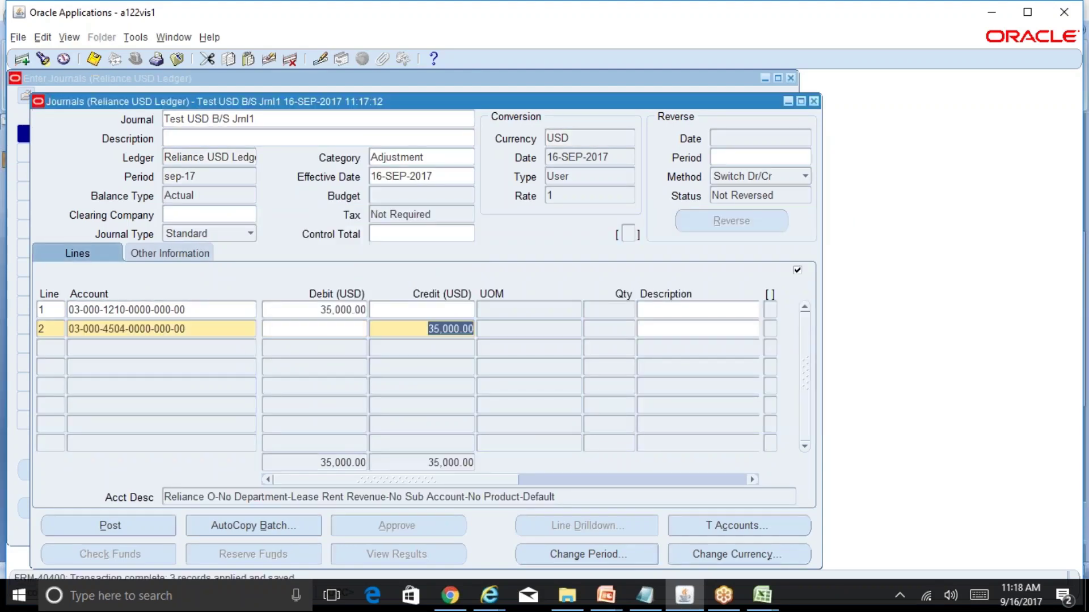
pyautogui.click(148, 528)
pyautogui.click(624, 347)
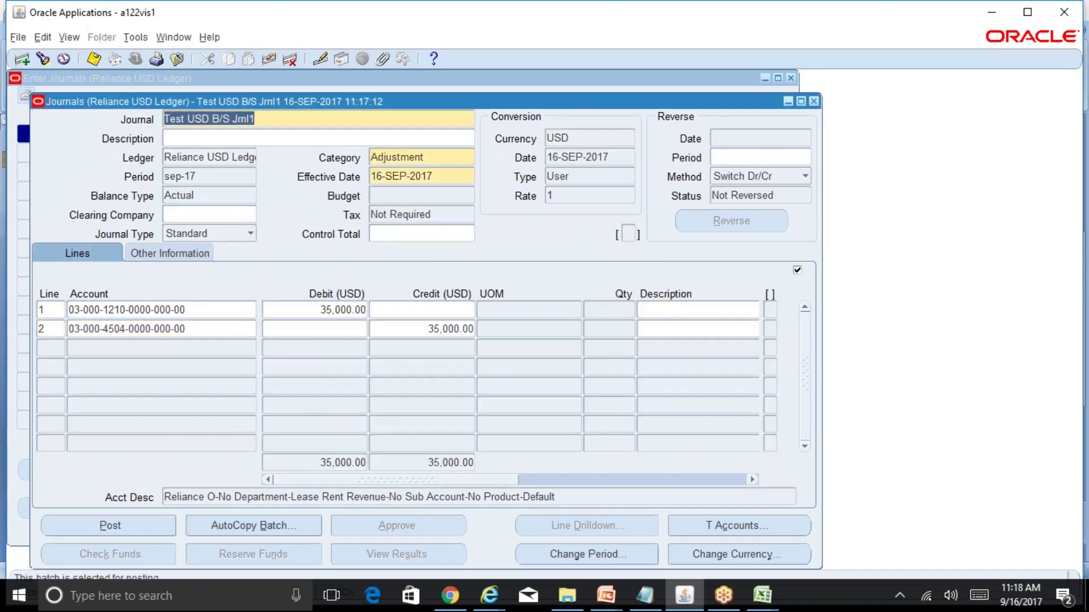
# - Close the journal forms and open the Requests list to check the posting request
pyautogui.click(813, 101)
pyautogui.click(791, 78)
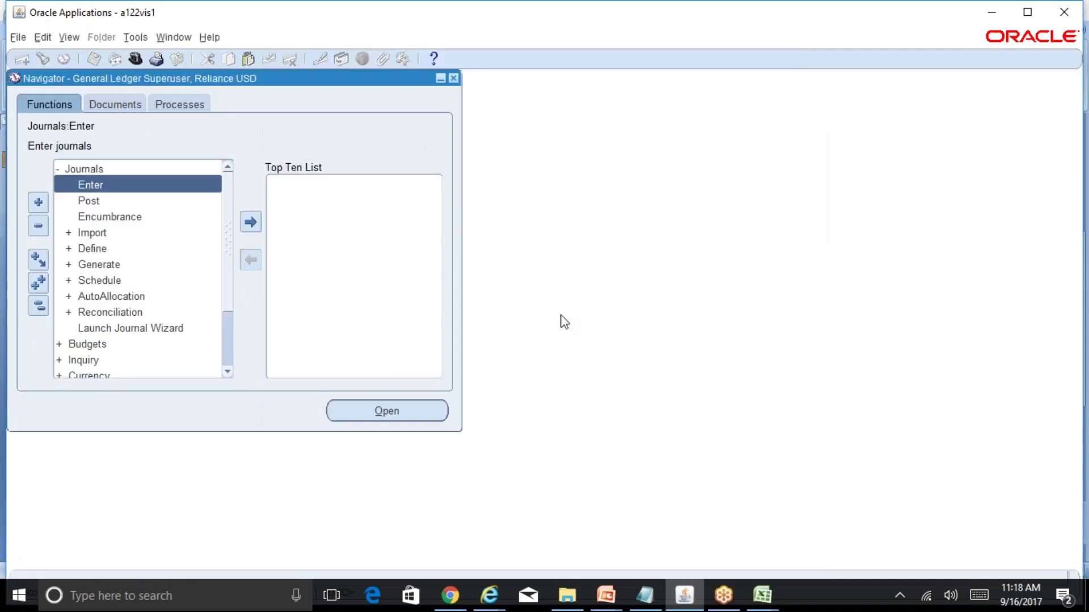
pyautogui.press('r')
pyautogui.press('Return')
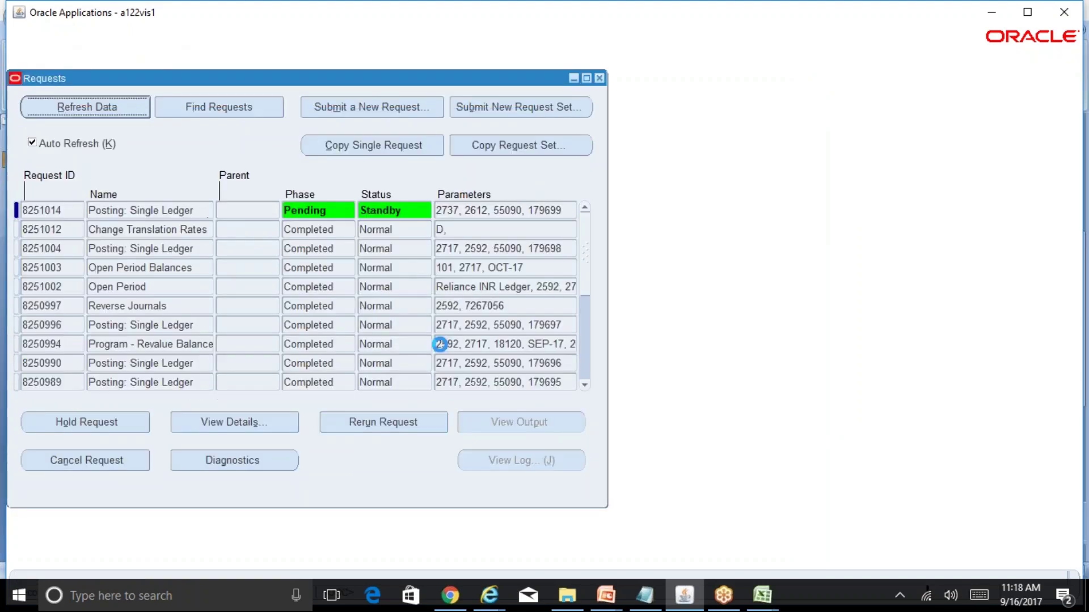
# - Switch to the R12 Table of Contents workbook in Excel and enter "A/c Receivable Dr" in cell B140
pyautogui.moveTo(762, 596)
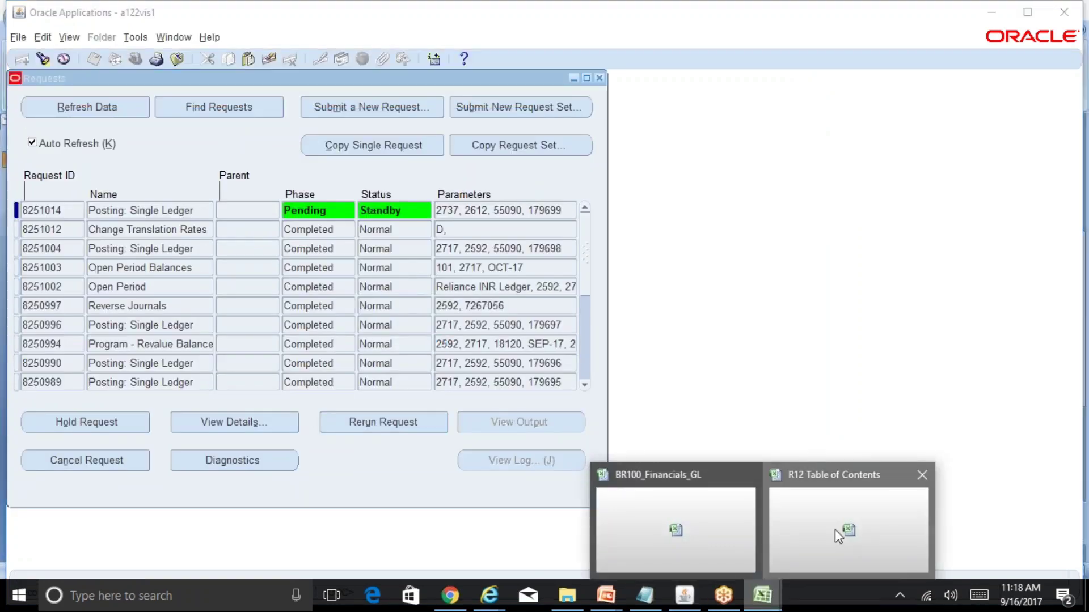
pyautogui.click(835, 529)
pyautogui.click(549, 490)
pyautogui.press('Down')
pyautogui.press('Down')
pyautogui.press('Down')
pyautogui.press('Down')
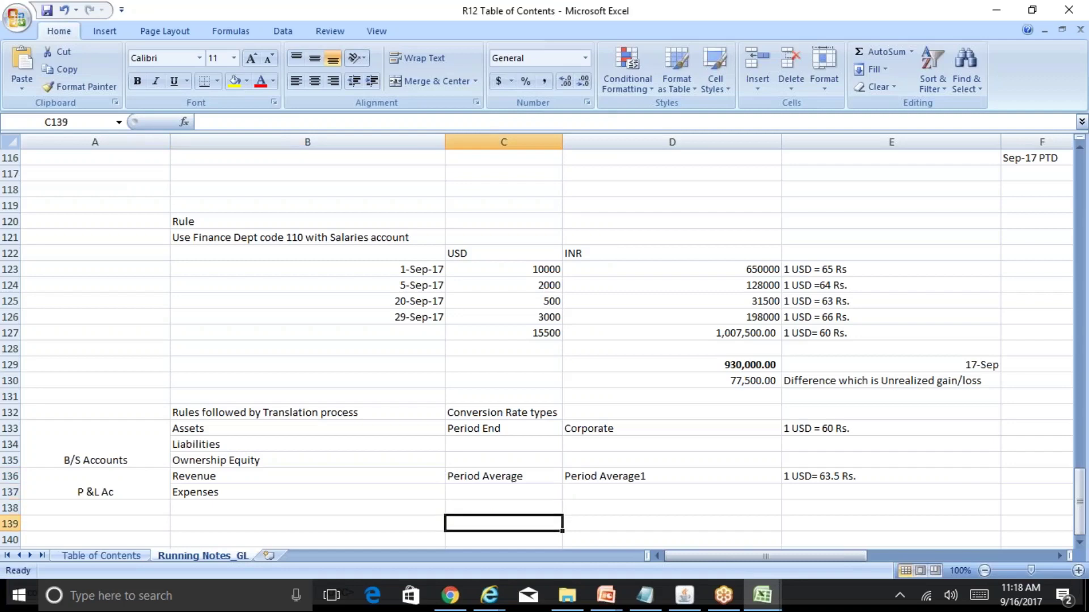
pyautogui.press('Up')
pyautogui.press('Left')
pyautogui.press('Up')
pyautogui.press('Up')
pyautogui.press('Up')
pyautogui.press('Up')
pyautogui.press('Up')
pyautogui.press('Left')
pyautogui.press('Right')
pyautogui.press('Down')
pyautogui.press('Down')
pyautogui.press('Down')
pyautogui.press('Down')
pyautogui.press('Down')
pyautogui.write('A/c')
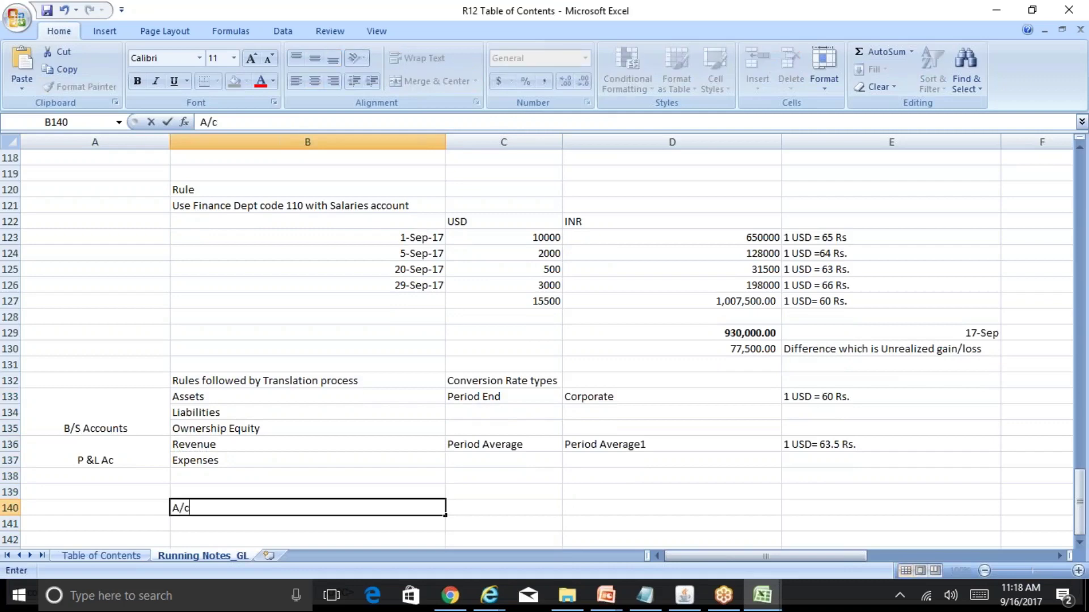
pyautogui.write(' Receivable')
pyautogui.press('Return')
pyautogui.press('Up')
pyautogui.press('Right')
pyautogui.press('Left')
pyautogui.press('F2')
pyautogui.write('Dr')
pyautogui.press('Return')
# - Enter 35000 in C140 for the receivable, and record "Revenue Cr" in B141 with 35000 in D141
pyautogui.press('Up')
pyautogui.press('Right')
pyautogui.write('35000')
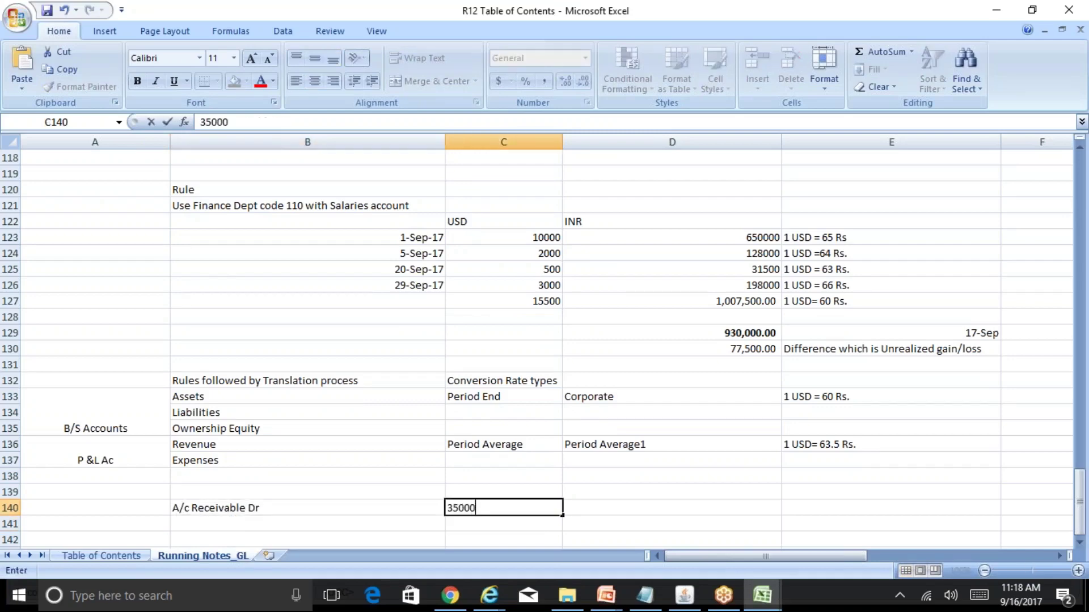
pyautogui.press('Return')
pyautogui.press('Right')
pyautogui.write('3')
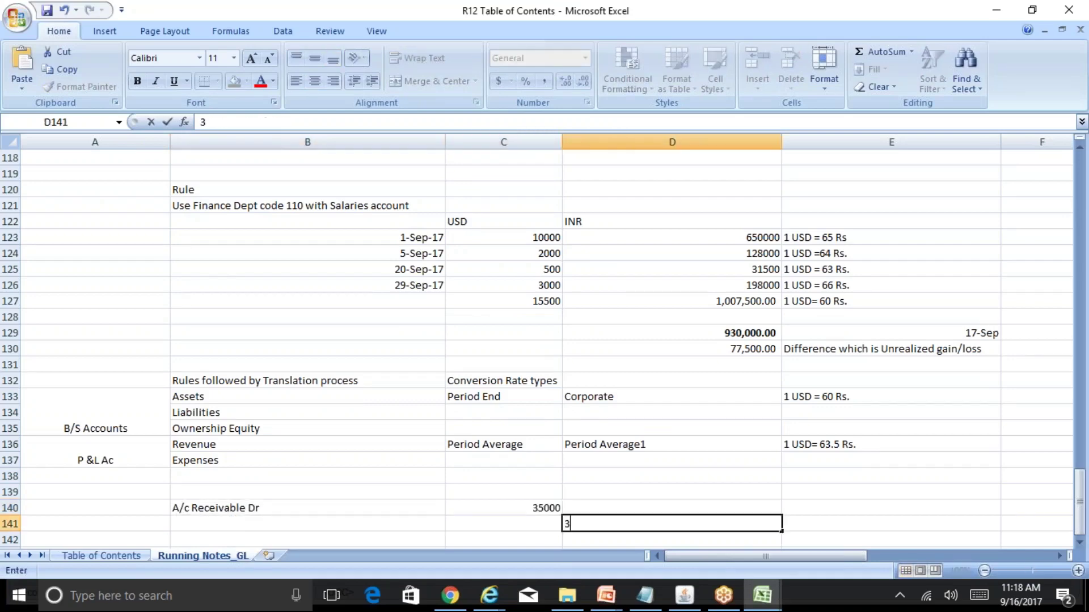
pyautogui.write('5000')
pyautogui.press('Left')
pyautogui.press('Left')
pyautogui.write('Rev')
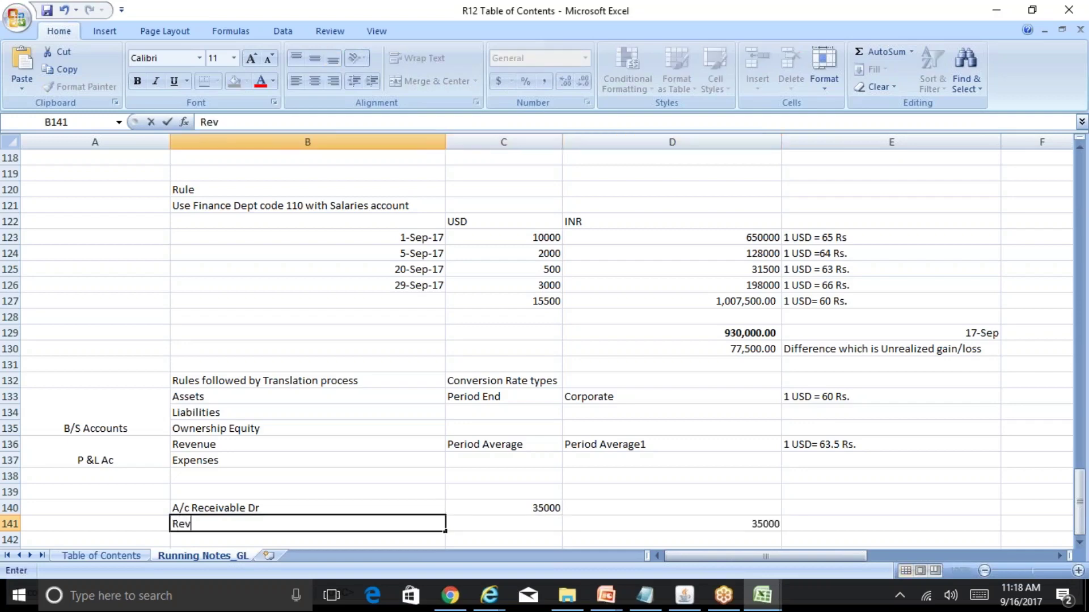
pyautogui.write('enue Cr')
pyautogui.press('Return')
# - Add the heading USD above both amount columns in cells C139 and D139
pyautogui.click(308, 507)
pyautogui.click(502, 492)
pyautogui.write('USD')
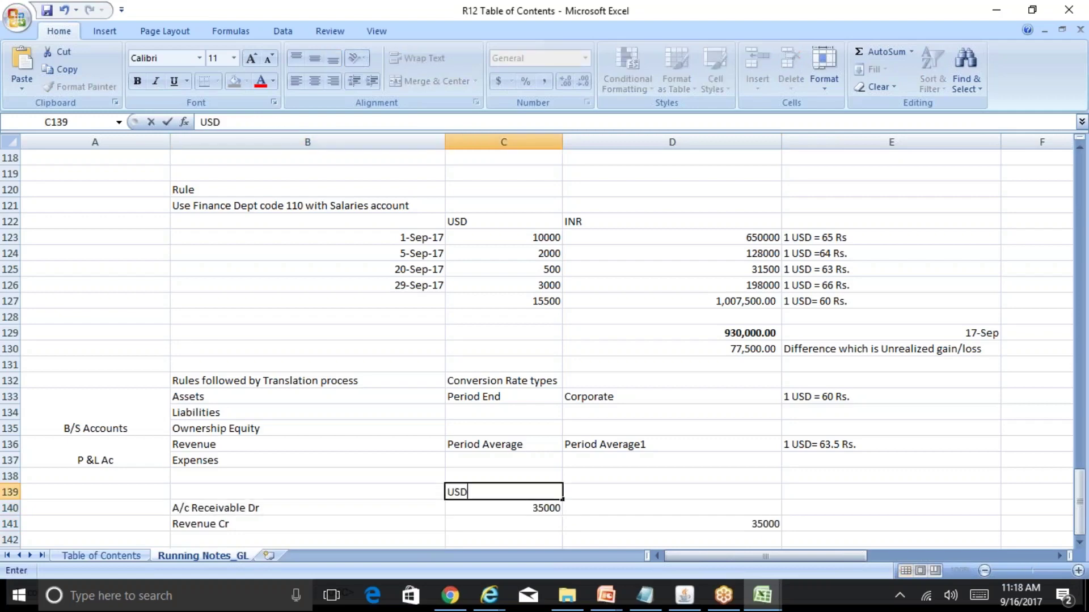
pyautogui.press('Tab')
pyautogui.write('USD')
pyautogui.press('Return')
pyautogui.press('Up')
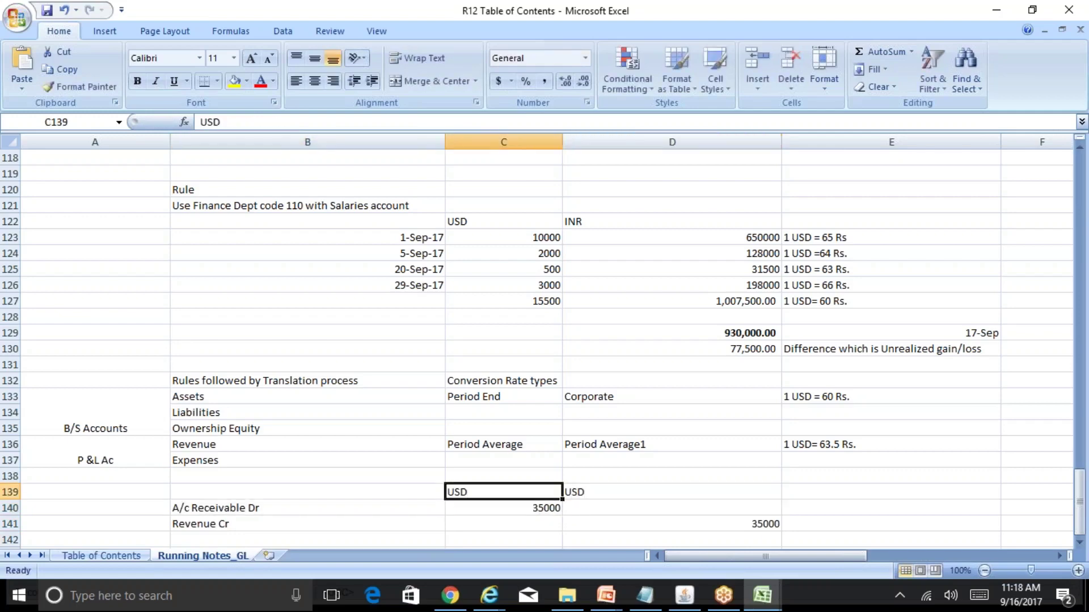
pyautogui.press('Right')
pyautogui.press('Right')
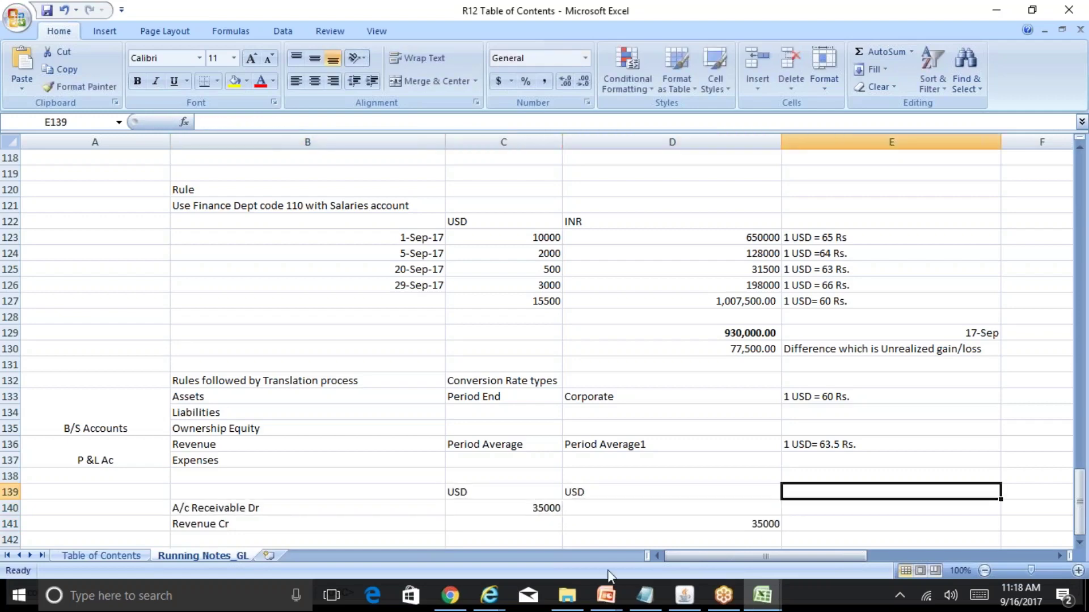
# - Switch to Oracle Applications, refresh the Requests list to check the posting request, and close it
pyautogui.click(691, 598)
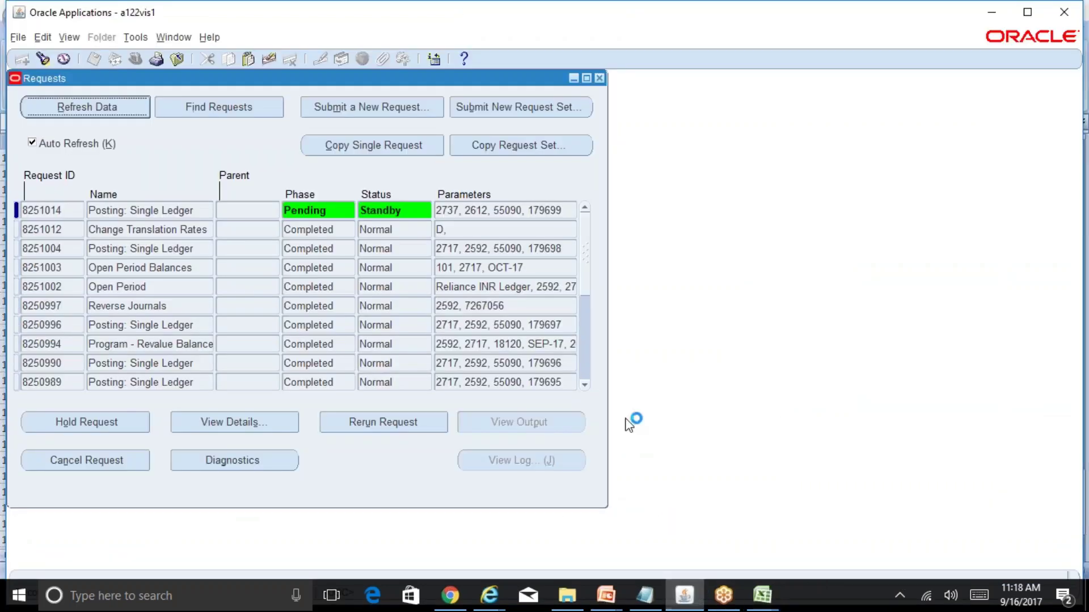
pyautogui.click(127, 111)
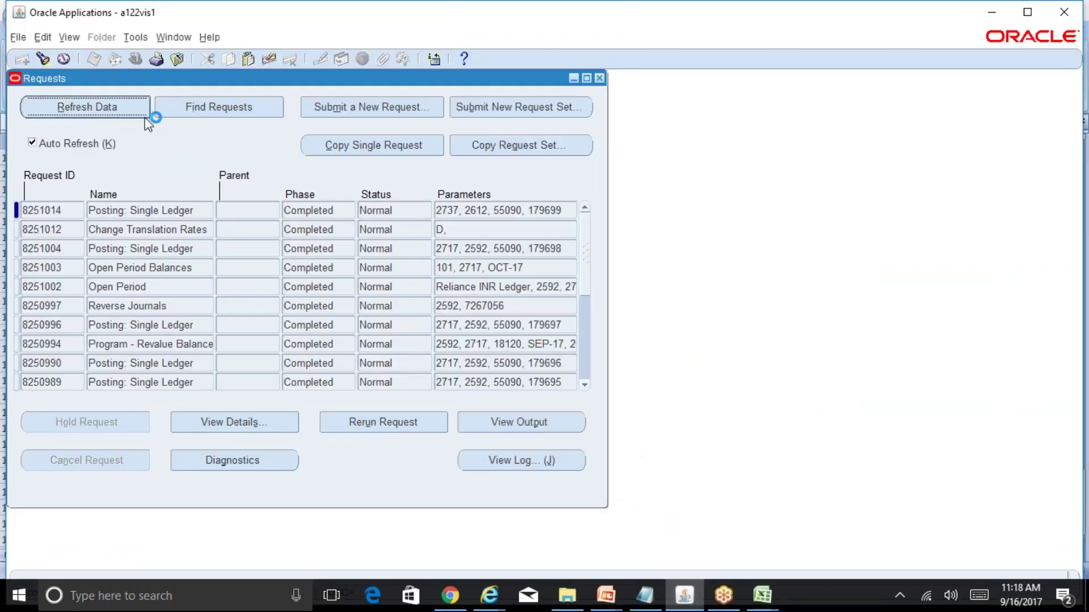
pyautogui.click(599, 78)
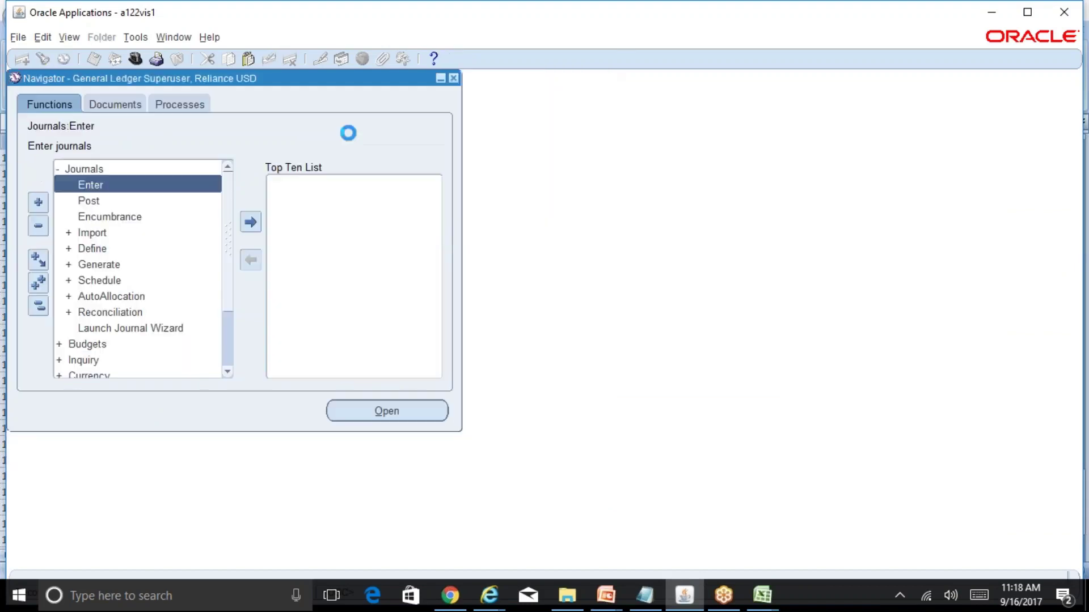
# - Query the Reliance USD Ledger journals and open Test USD B/S Jrnl1 to check the account on line 1
pyautogui.press('Return')
pyautogui.click(578, 479)
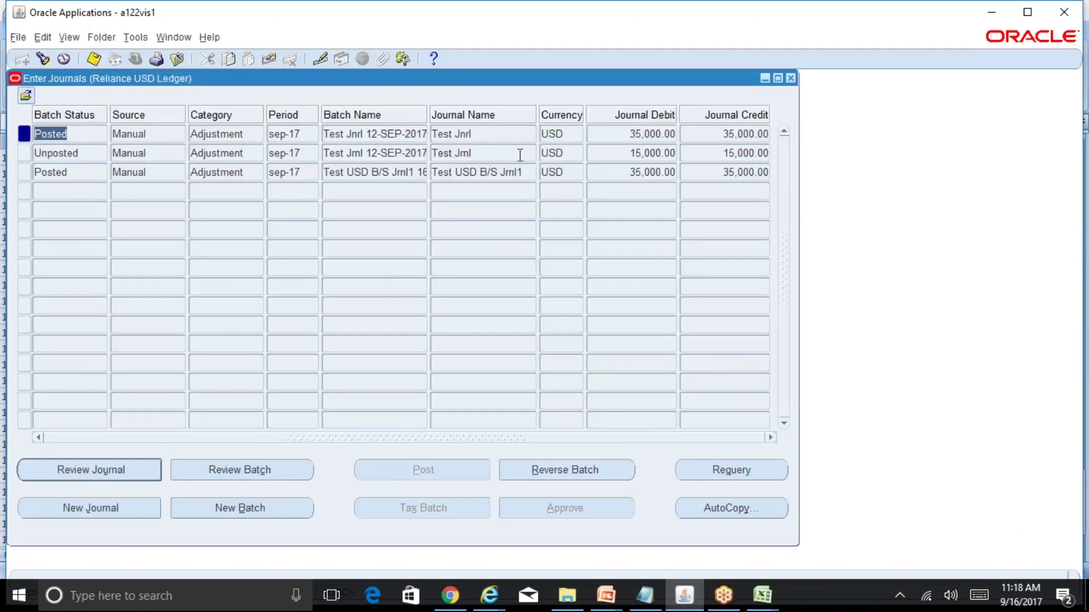
pyautogui.click(499, 134)
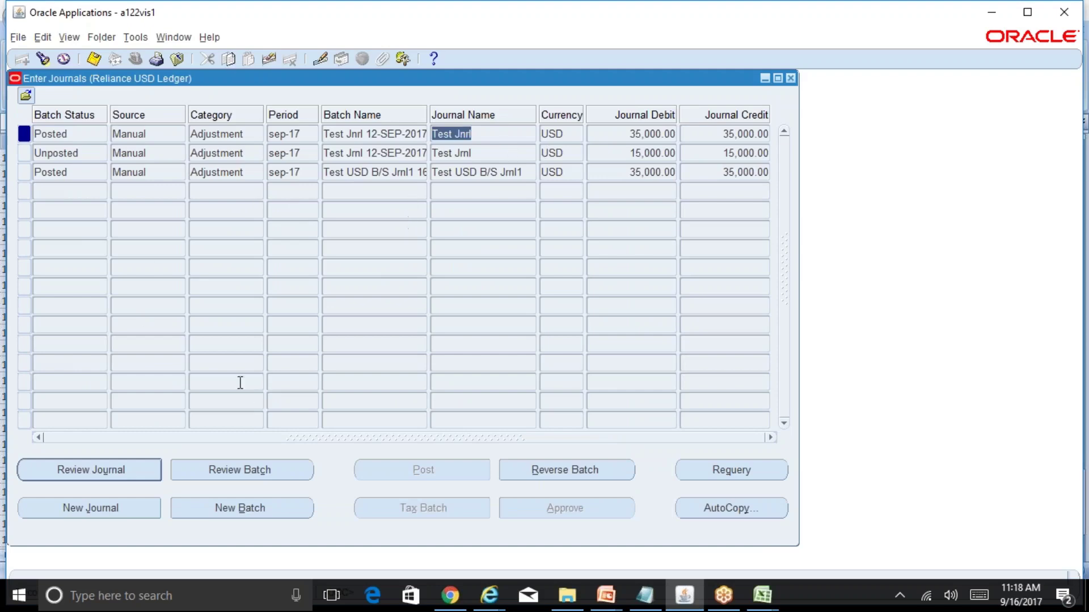
pyautogui.click(506, 167)
pyautogui.click(126, 475)
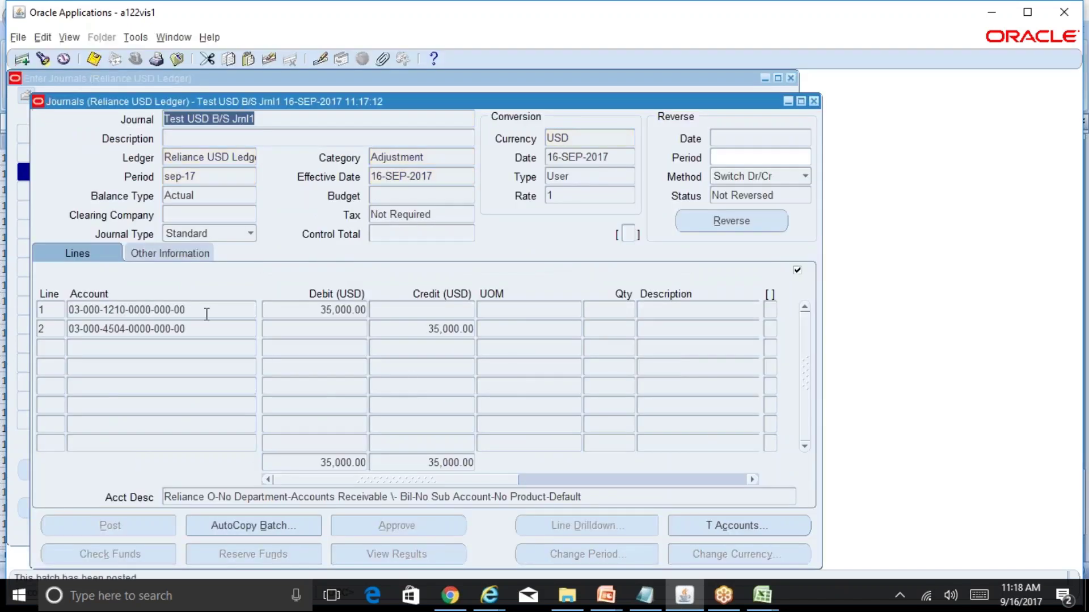
pyautogui.click(207, 313)
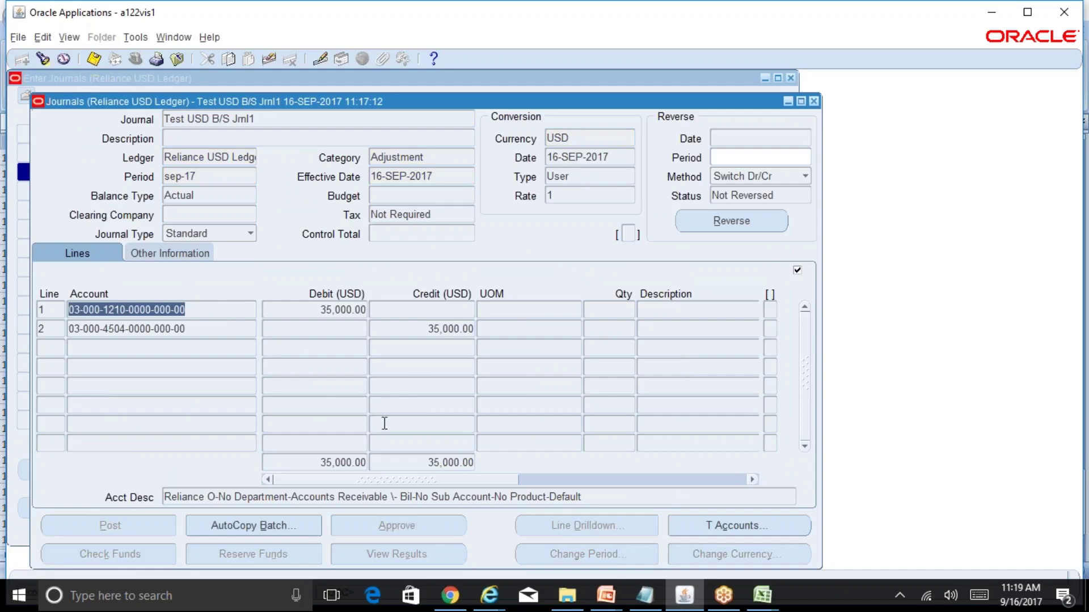
# - Switch to the R12 Table of Contents workbook in Excel and append "- 1210" to the receivable label in B140
pyautogui.moveTo(761, 597)
pyautogui.click(857, 537)
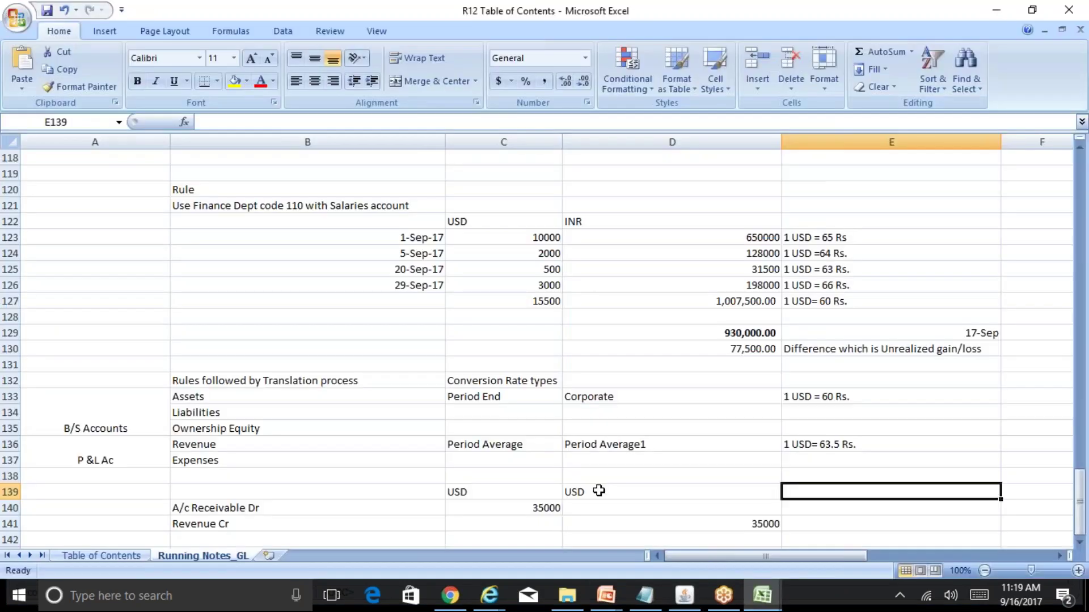
pyautogui.click(360, 509)
pyautogui.press('F2')
pyautogui.write('-')
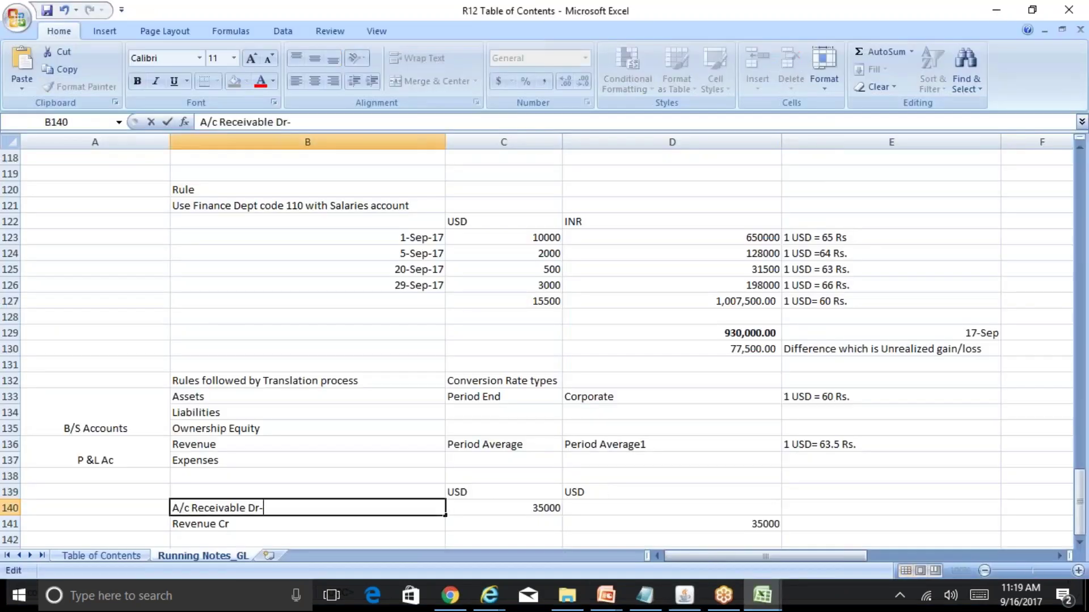
pyautogui.write(' 1210')
pyautogui.press('Return')
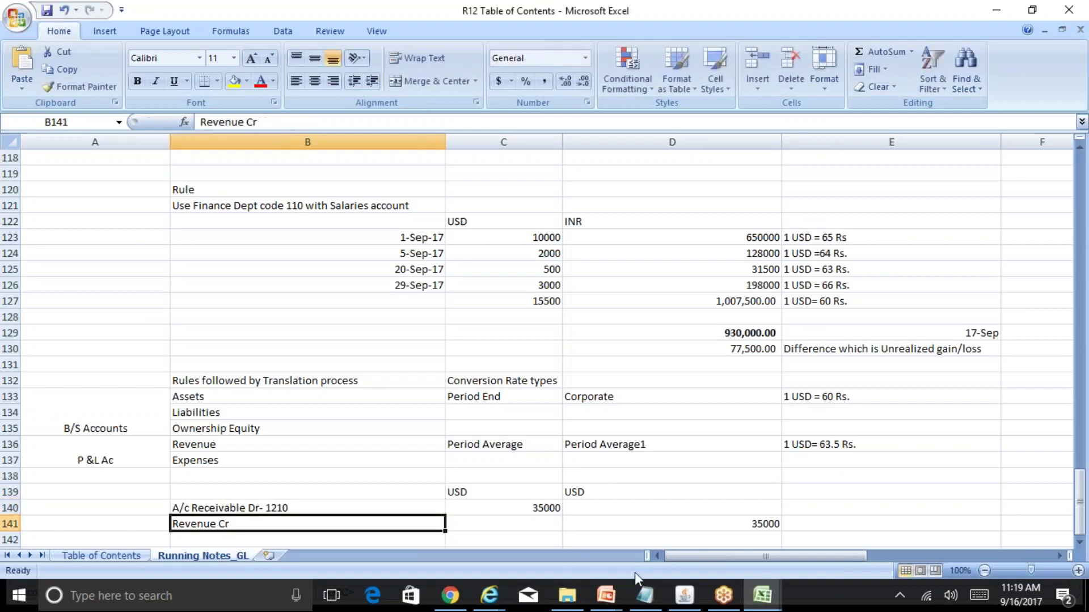
# - Check line 2's account in the Oracle journal, then append "-4504" to the revenue label in B141 of the Excel notes
pyautogui.click(685, 595)
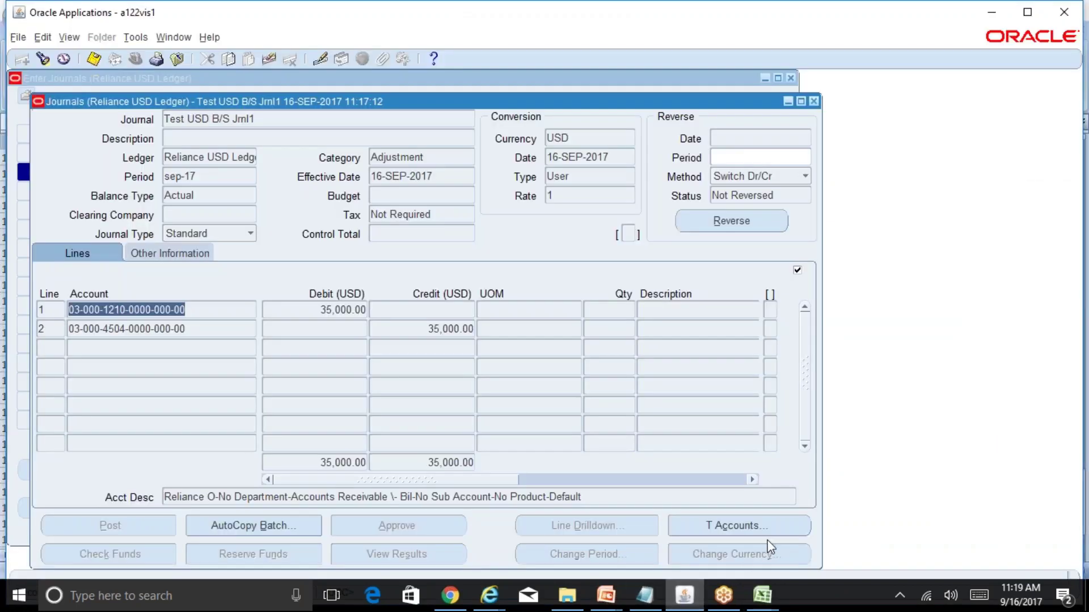
pyautogui.moveTo(762, 595)
pyautogui.click(815, 521)
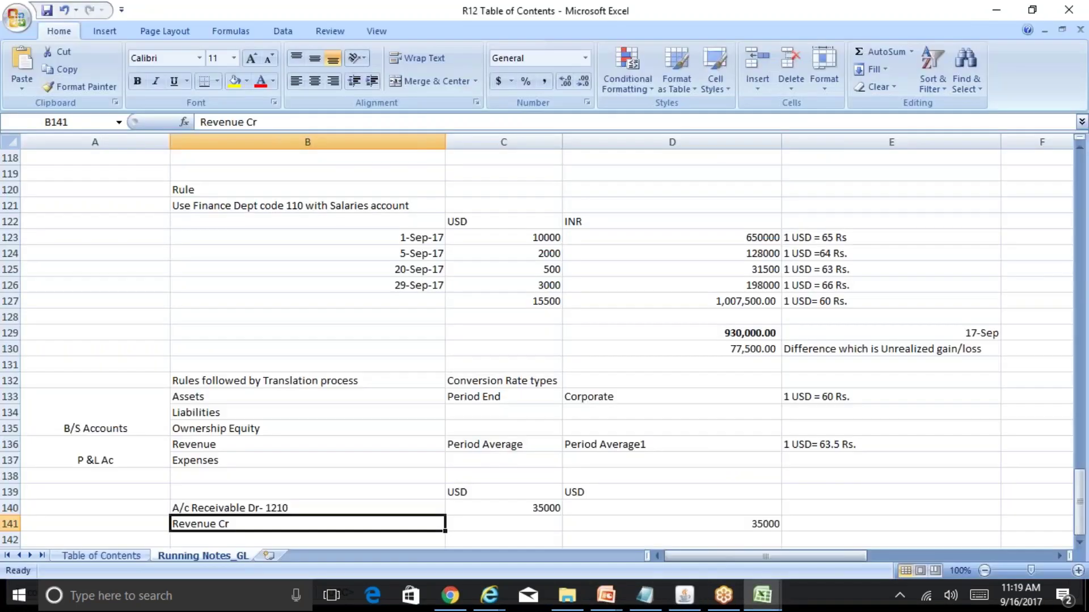
pyautogui.press('F2')
pyautogui.write('-4504')
pyautogui.press('Return')
# - Examine the receivable's USD amount in C140 and the period end rate for assets in E133
pyautogui.press('Return')
pyautogui.press('Return')
pyautogui.press('Up')
pyautogui.press('Up')
pyautogui.press('Up')
pyautogui.press('Up')
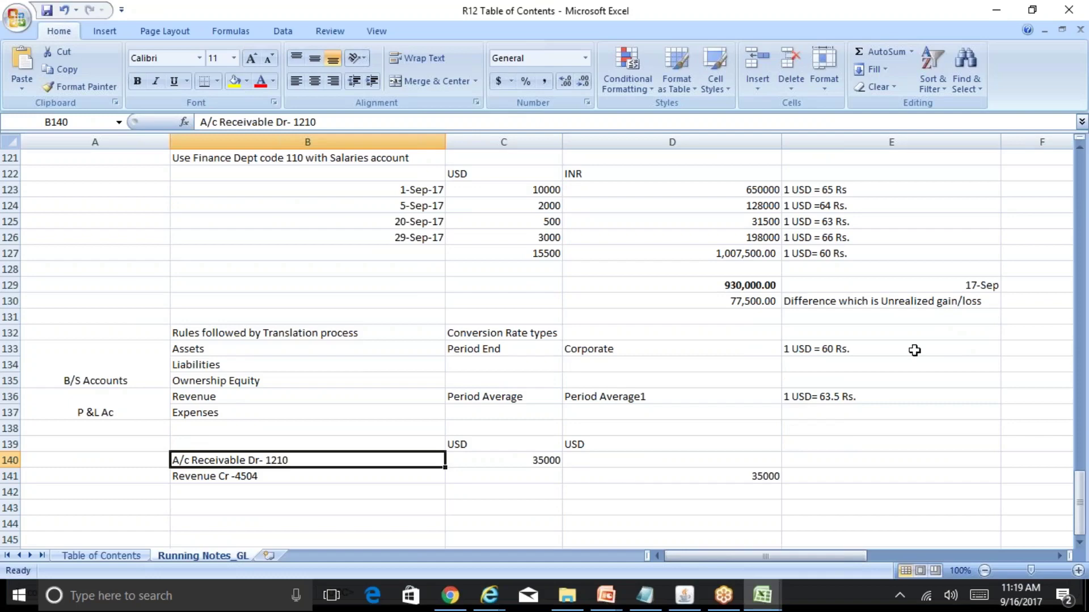
pyautogui.click(539, 462)
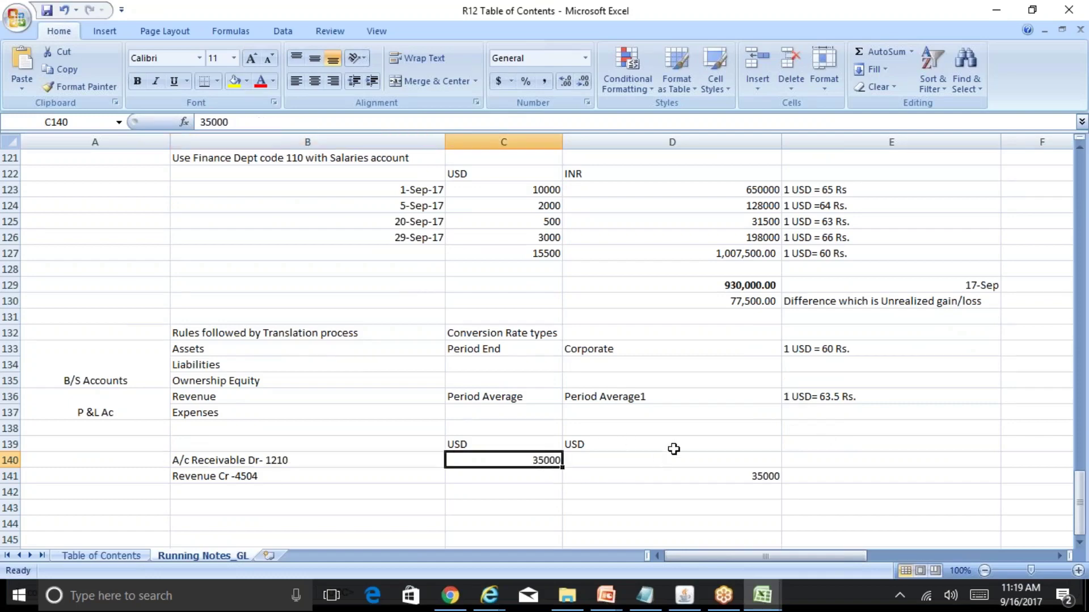
pyautogui.click(840, 350)
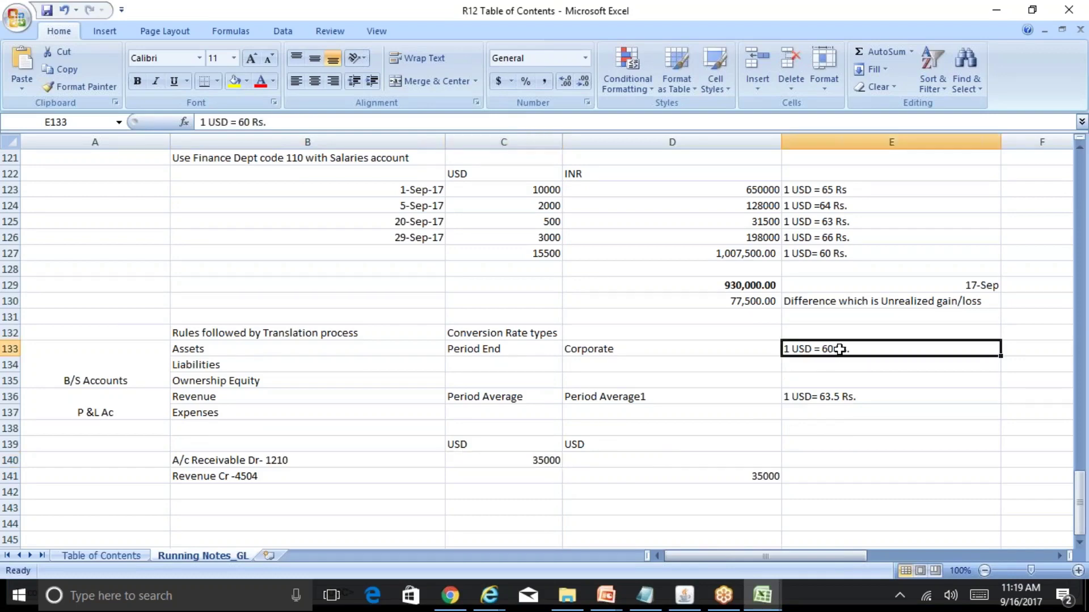
# - Check the revenue line and its period average rate in the notes, then return to Oracle and close the open journal windows
pyautogui.click(390, 482)
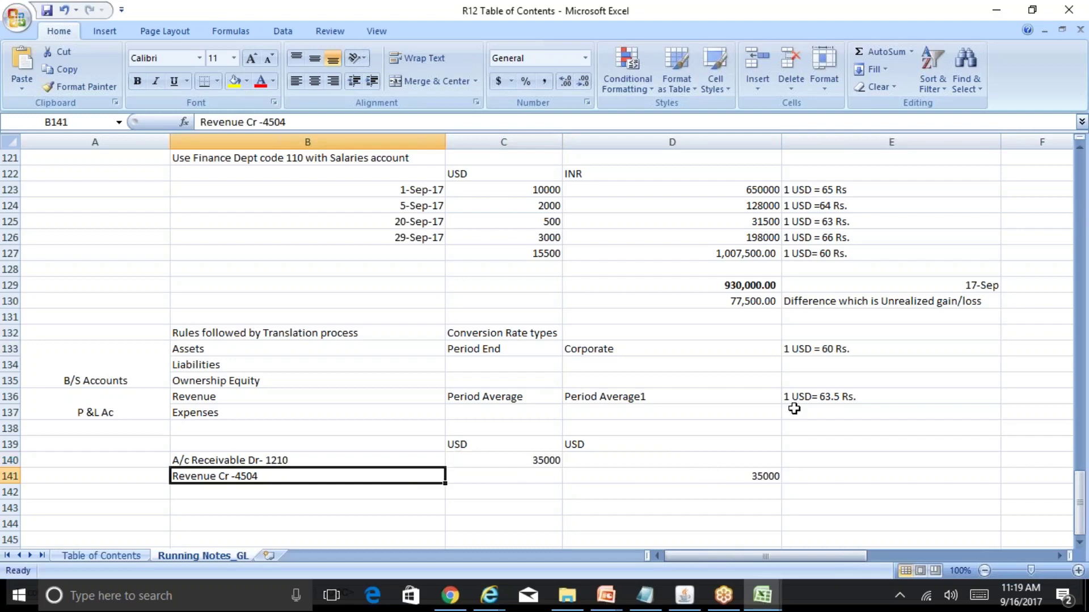
pyautogui.click(824, 400)
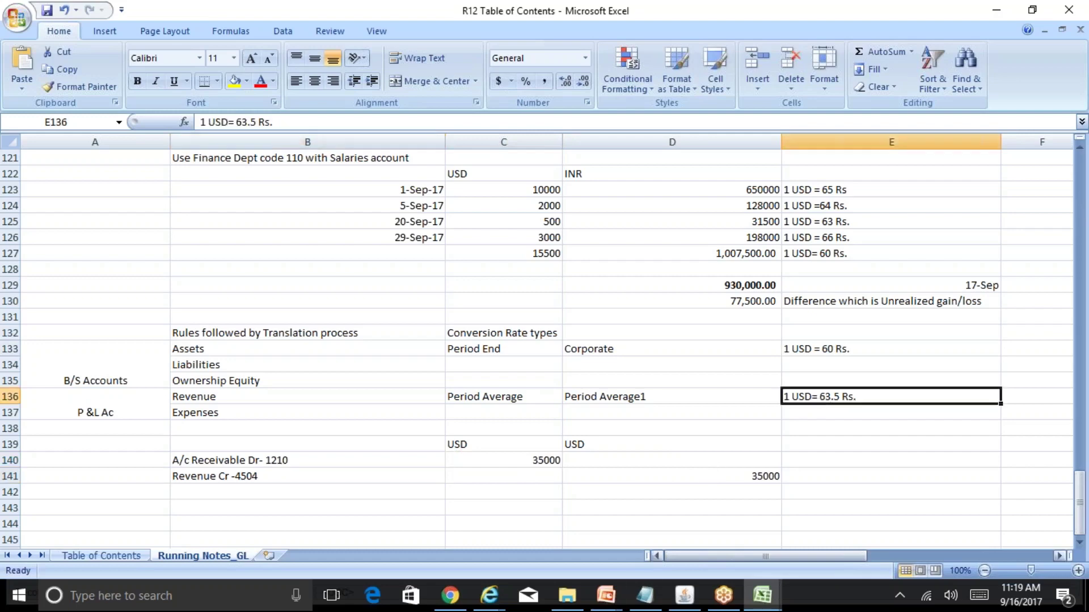
pyautogui.click(684, 596)
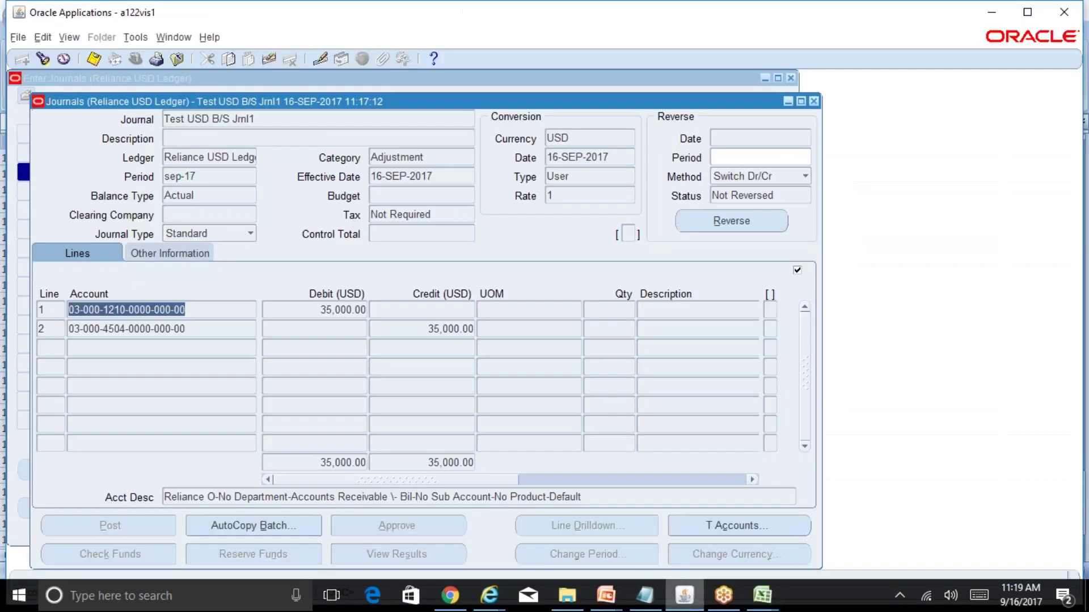
pyautogui.click(813, 101)
pyautogui.click(790, 78)
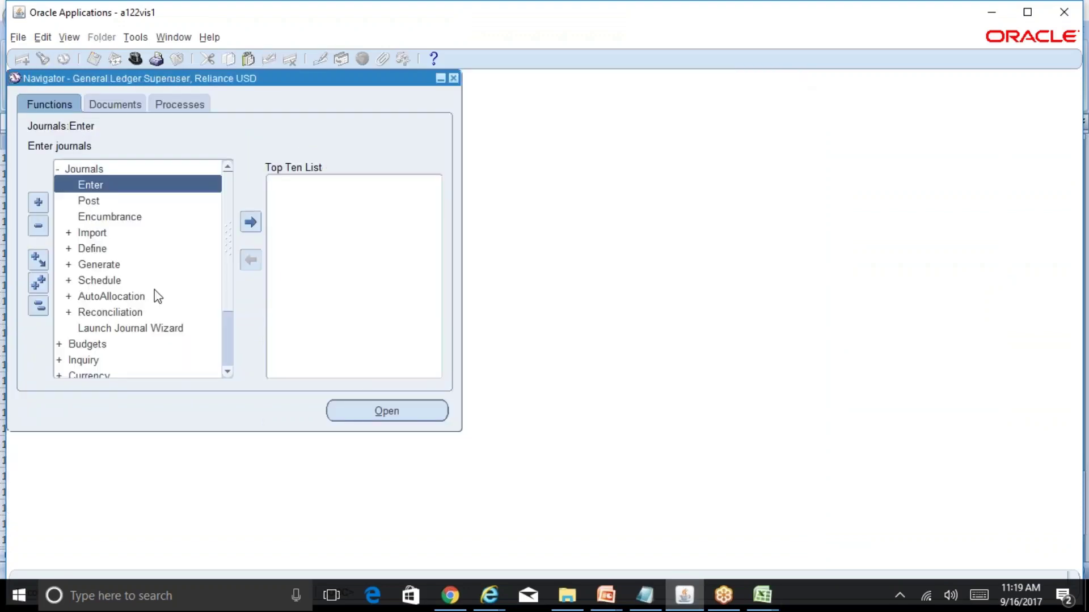
# - Open the Currency Translation function to bring up the Translate Balances form
pyautogui.click(38, 307)
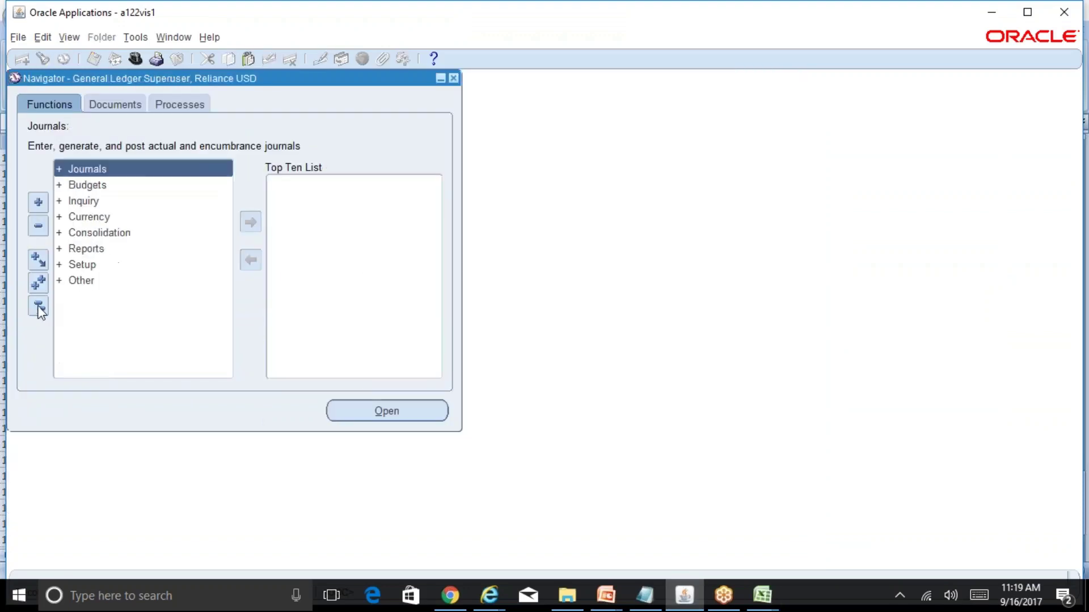
pyautogui.doubleClick(101, 219)
pyautogui.click(133, 250)
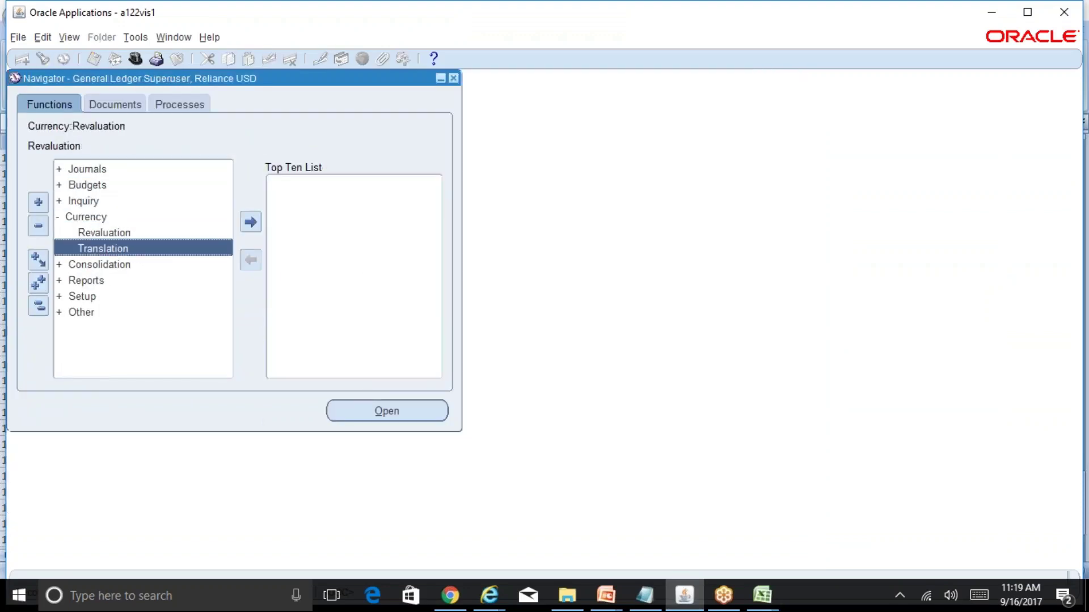
pyautogui.press('Return')
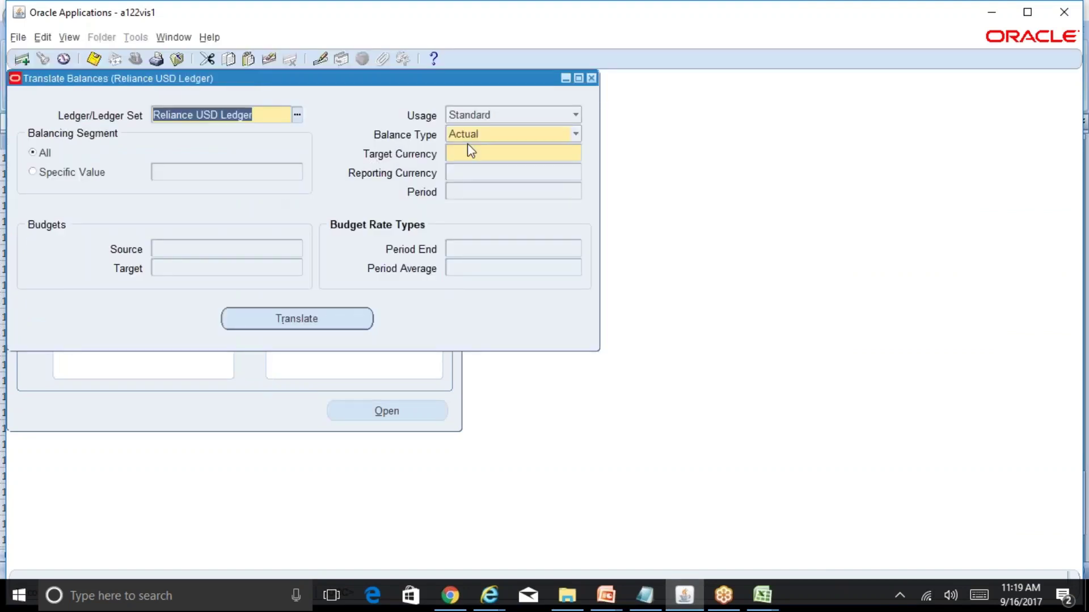
# - Translate the Reliance USD Ledger's actual balances to target currency INR for period sep-17, then close the form
pyautogui.click(481, 152)
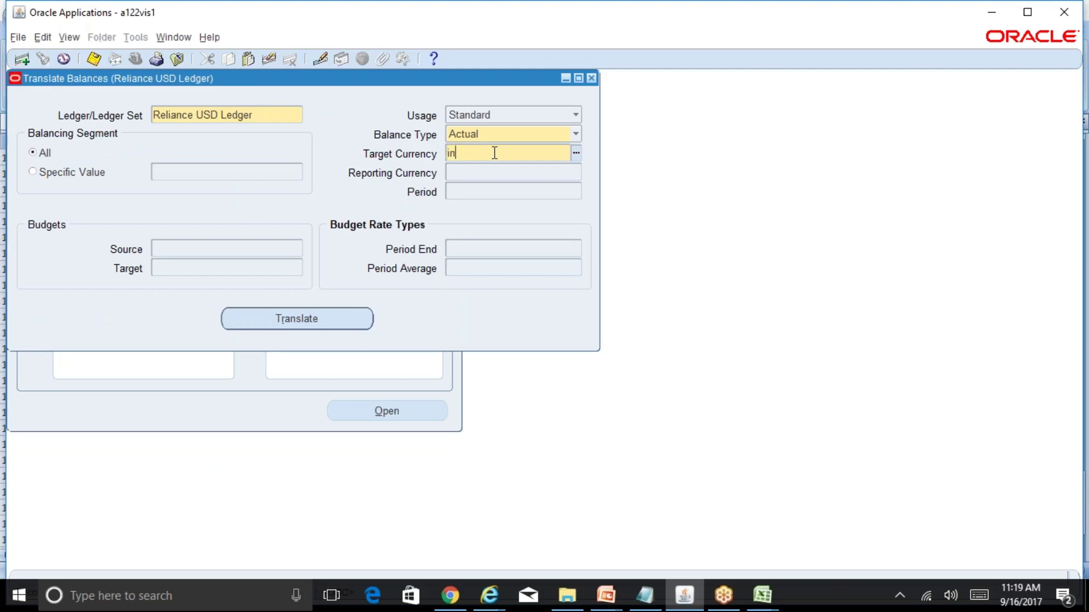
pyautogui.press('Tab')
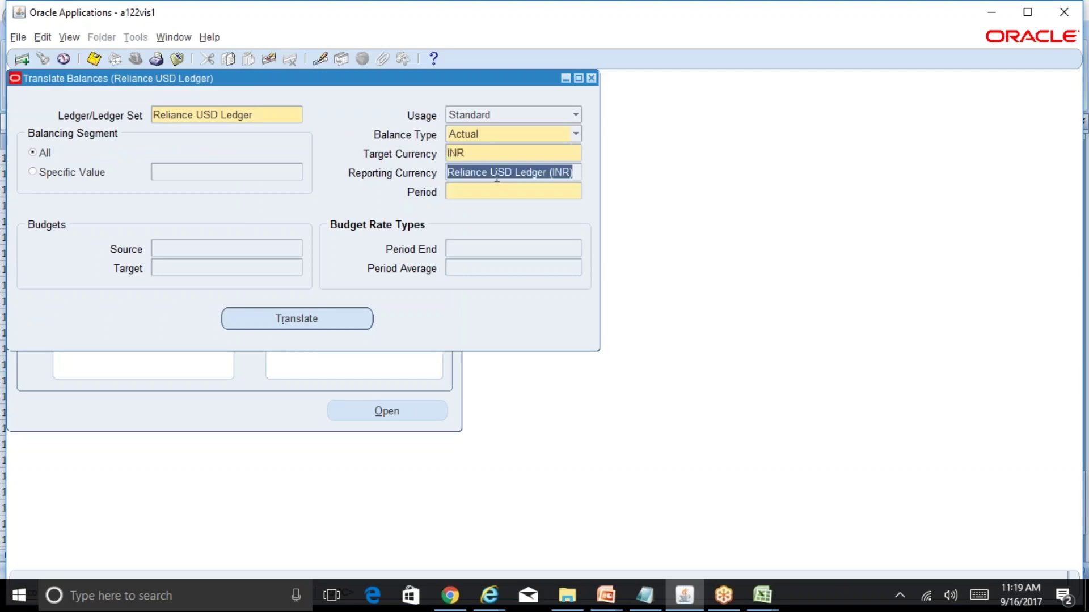
pyautogui.click(510, 193)
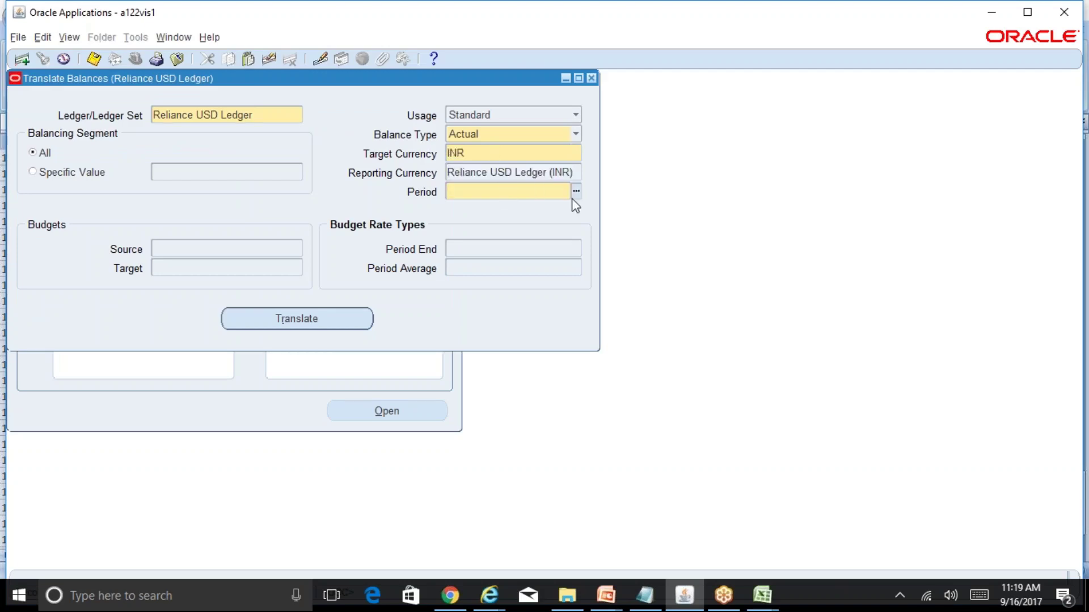
pyautogui.write('sep-17')
pyautogui.click(337, 324)
pyautogui.click(624, 345)
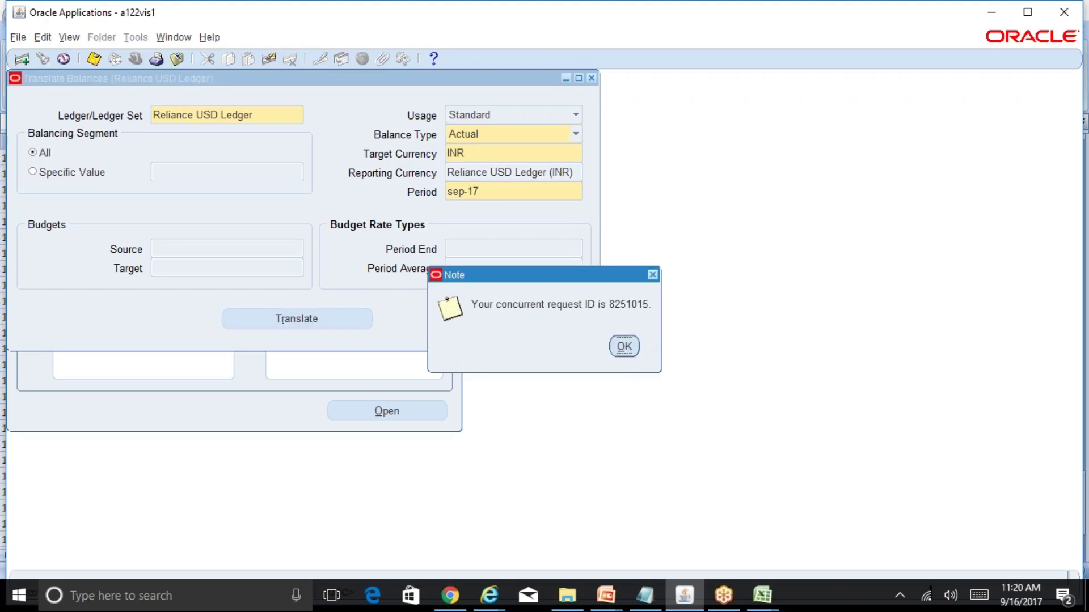
pyautogui.click(592, 78)
# - Find all concurrent requests, refresh the list to check the Translation request's phase, and close it
pyautogui.hotkey('alt', 'v')
pyautogui.press('r')
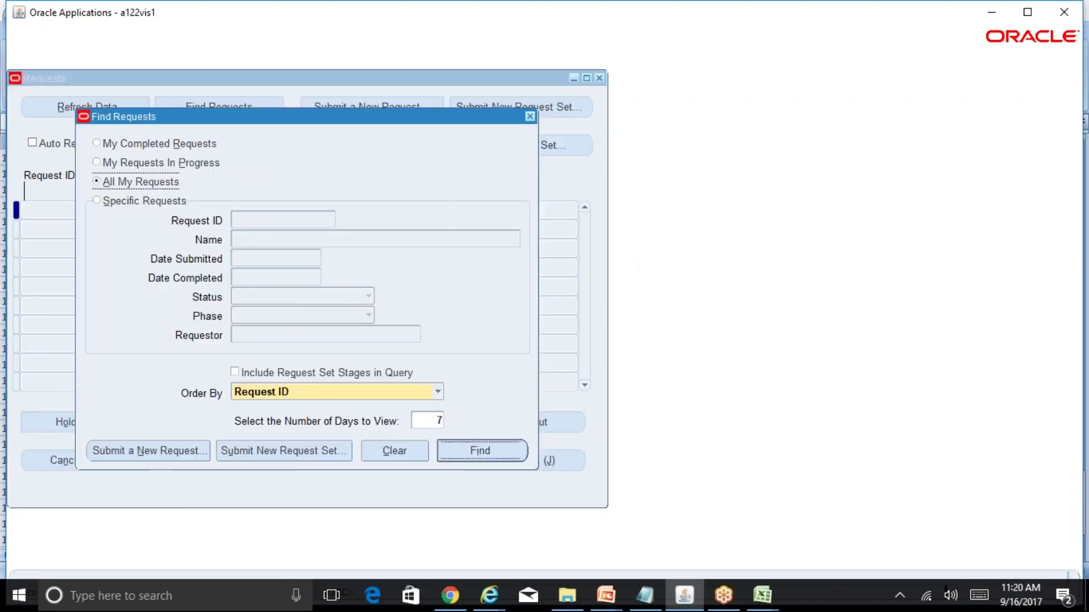
pyautogui.press('Return')
pyautogui.click(103, 117)
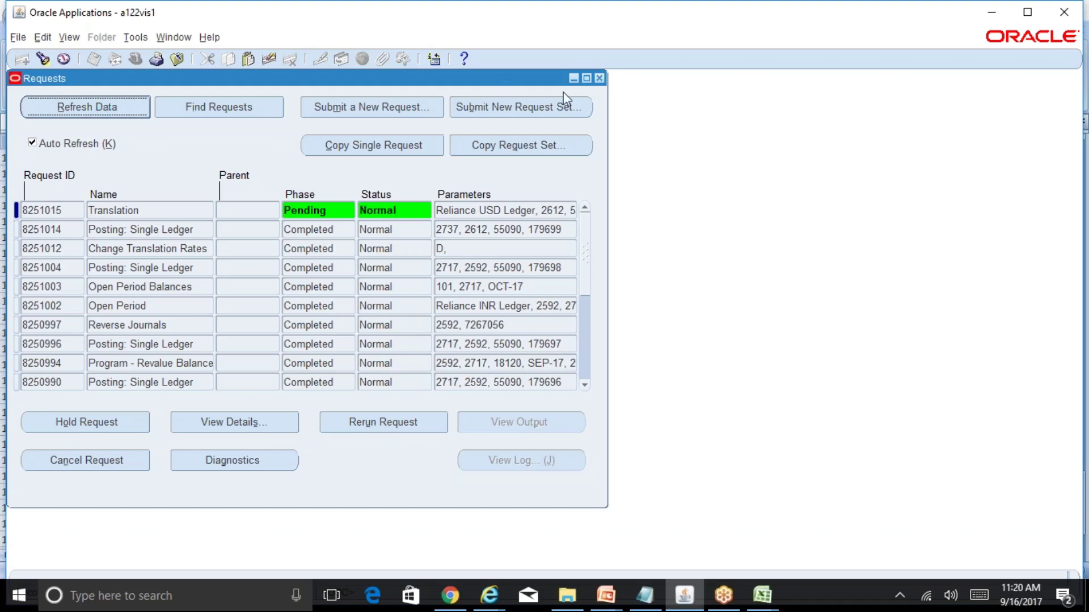
pyautogui.click(600, 78)
pyautogui.doubleClick(171, 254)
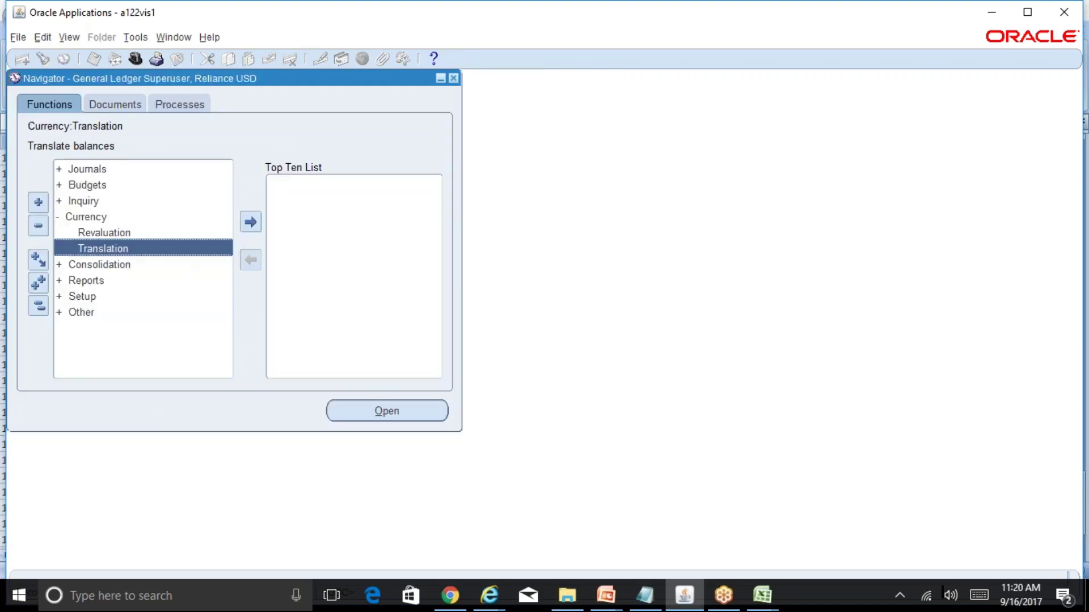
pyautogui.click(451, 154)
pyautogui.write('inr')
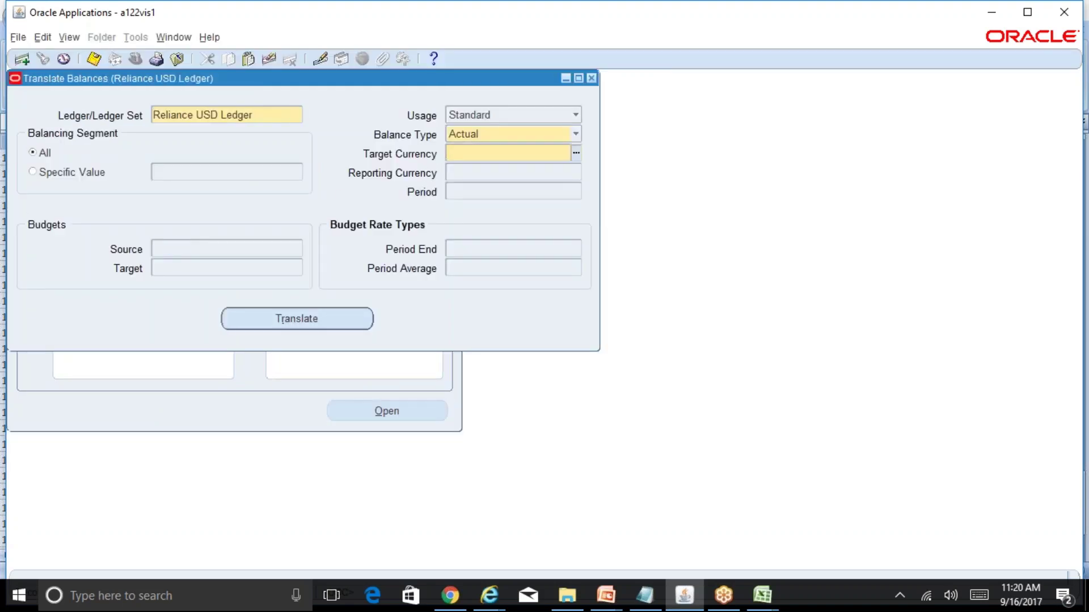
pyautogui.press('Tab')
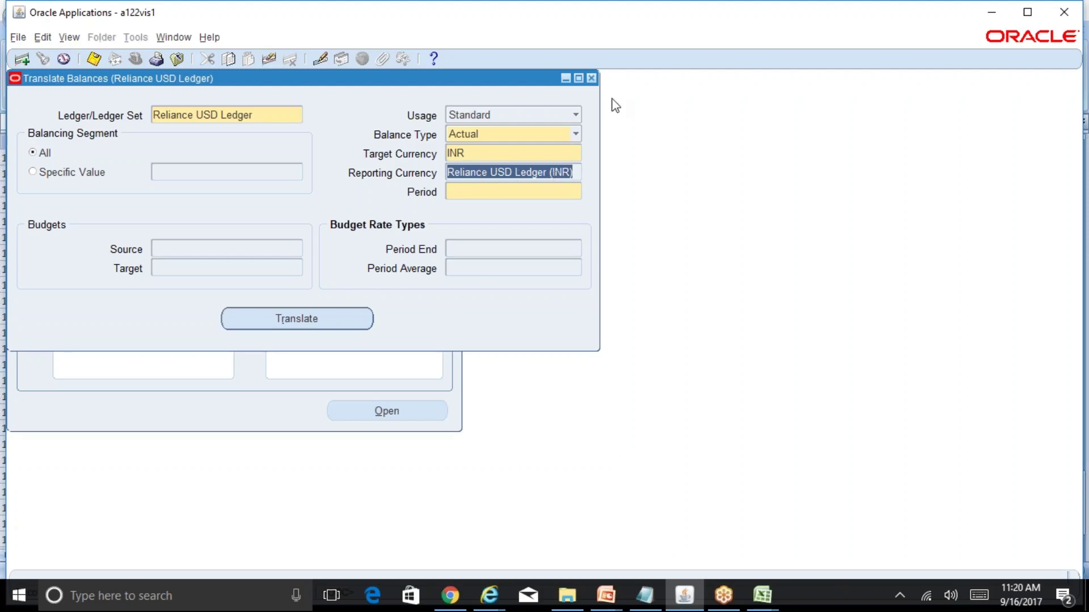
pyautogui.click(591, 78)
pyautogui.click(550, 361)
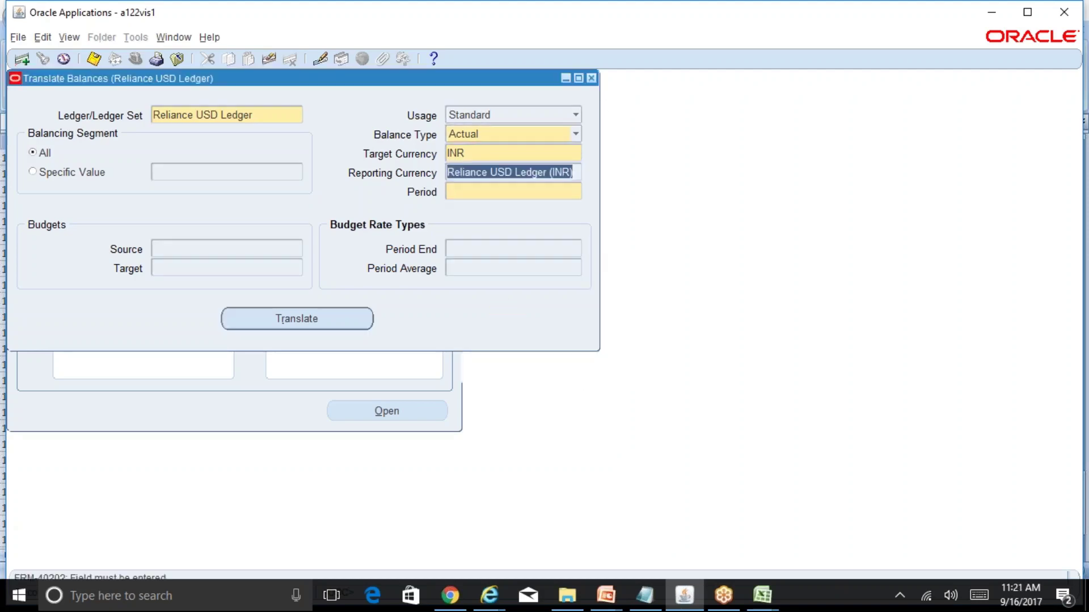
# - Reopen the concurrent requests list to check the Translation request's phase and status, and close it
pyautogui.click(69, 37)
pyautogui.press('Escape')
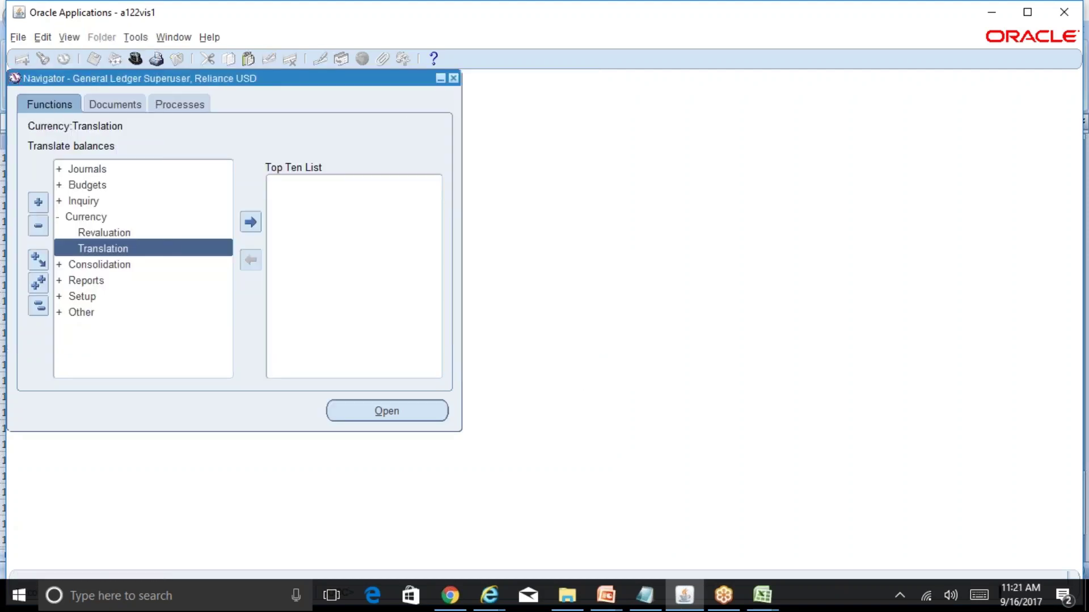
pyautogui.press('Return')
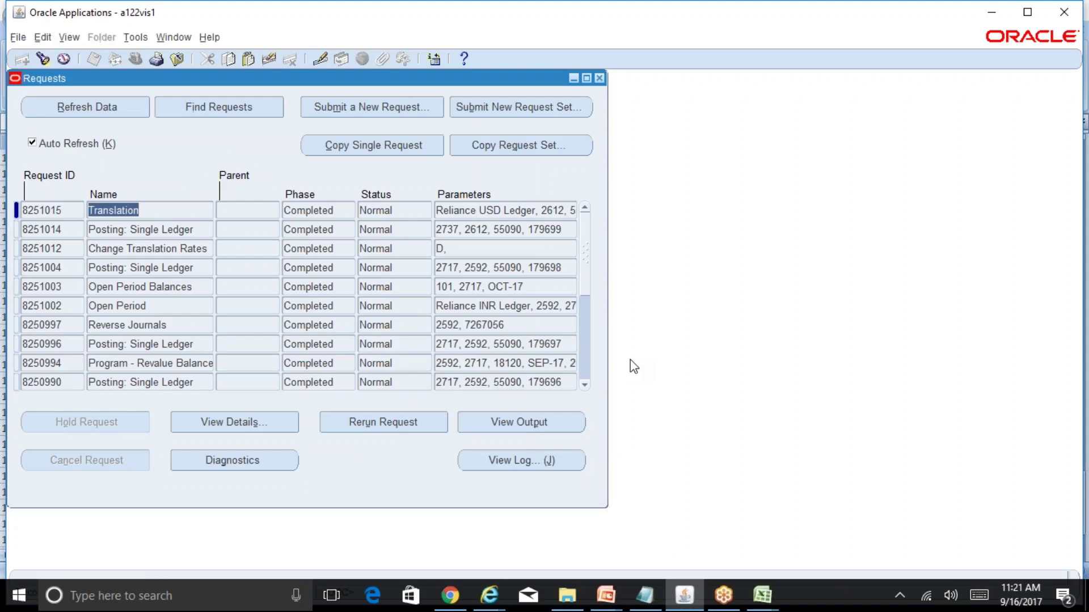
pyautogui.click(599, 79)
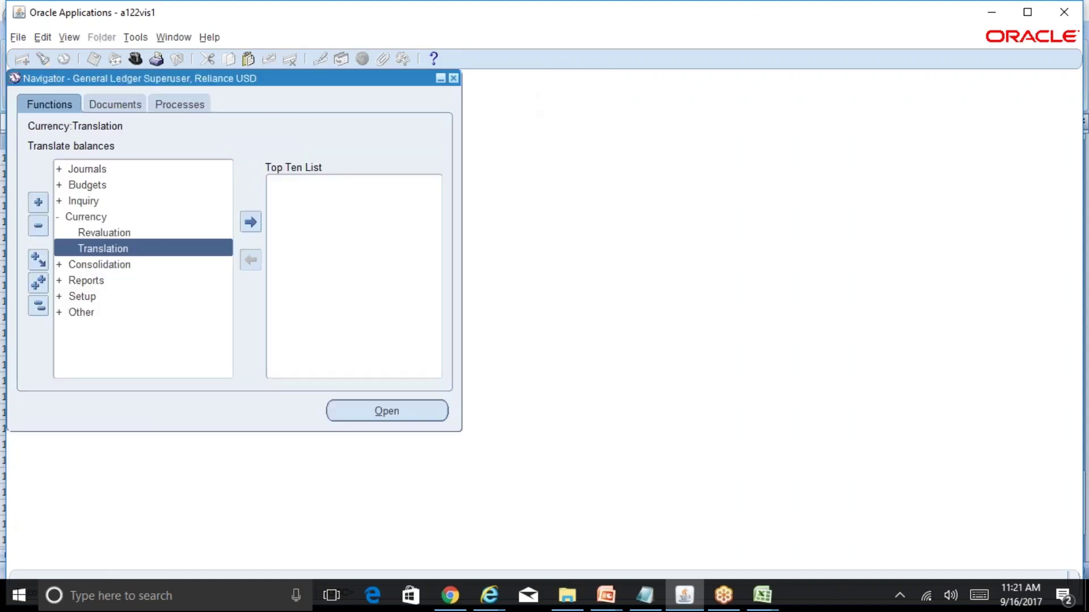
# - Open the Account Inquiry form and choose Reliance USD Ledger (INR) as the ledger
pyautogui.click(103, 201)
pyautogui.doubleClick(103, 202)
pyautogui.doubleClick(129, 216)
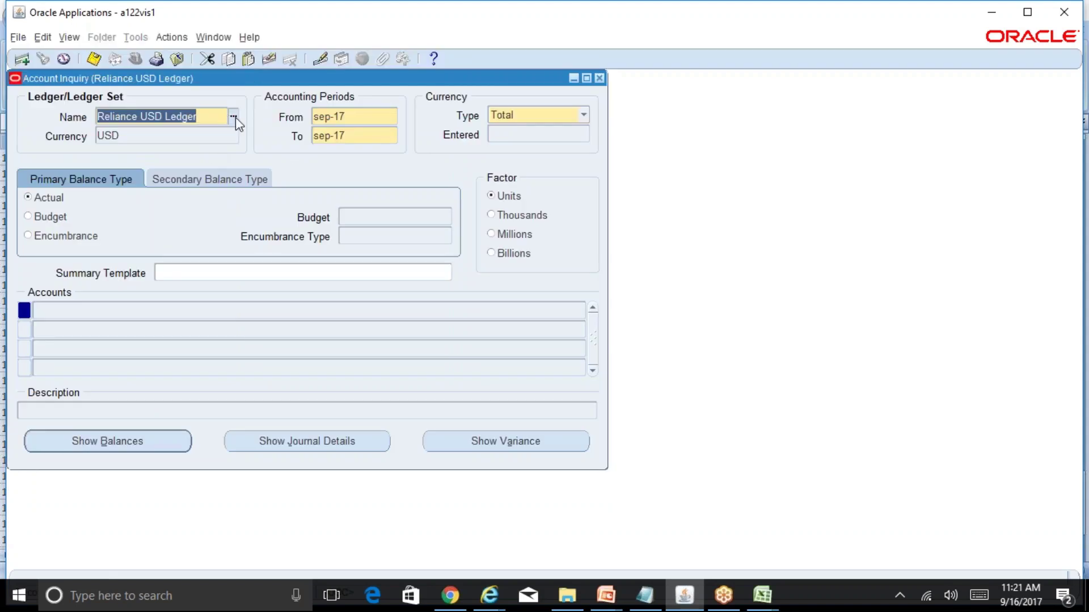
pyautogui.click(233, 117)
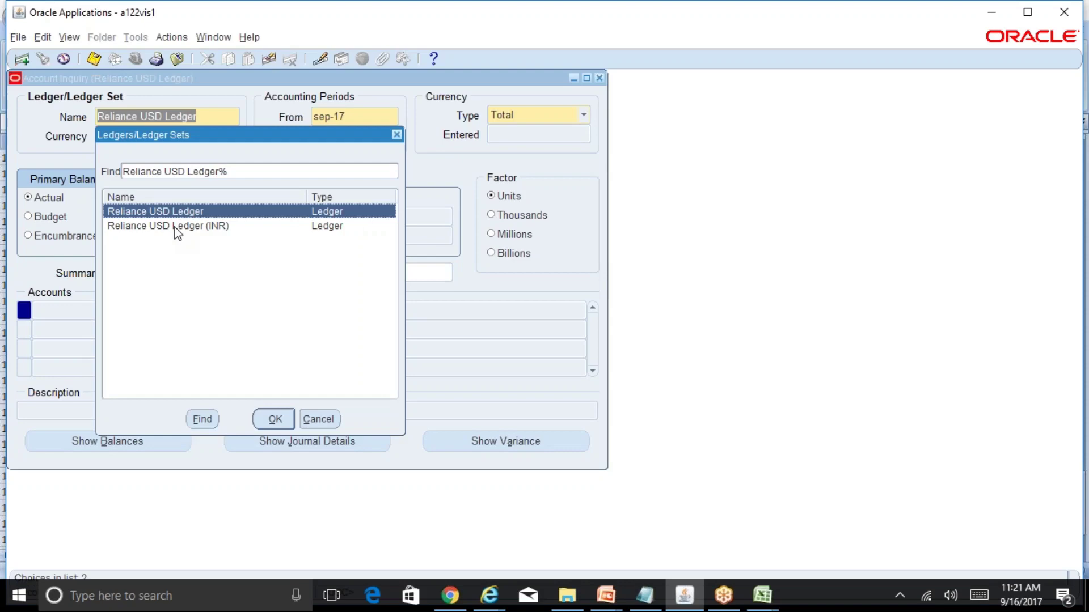
pyautogui.click(174, 227)
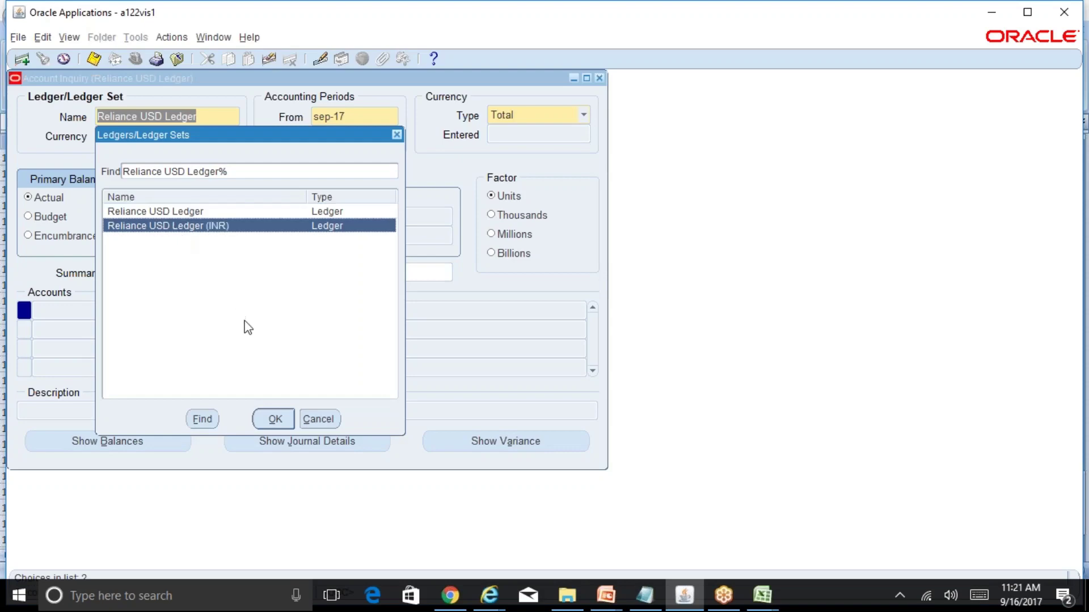
pyautogui.click(275, 419)
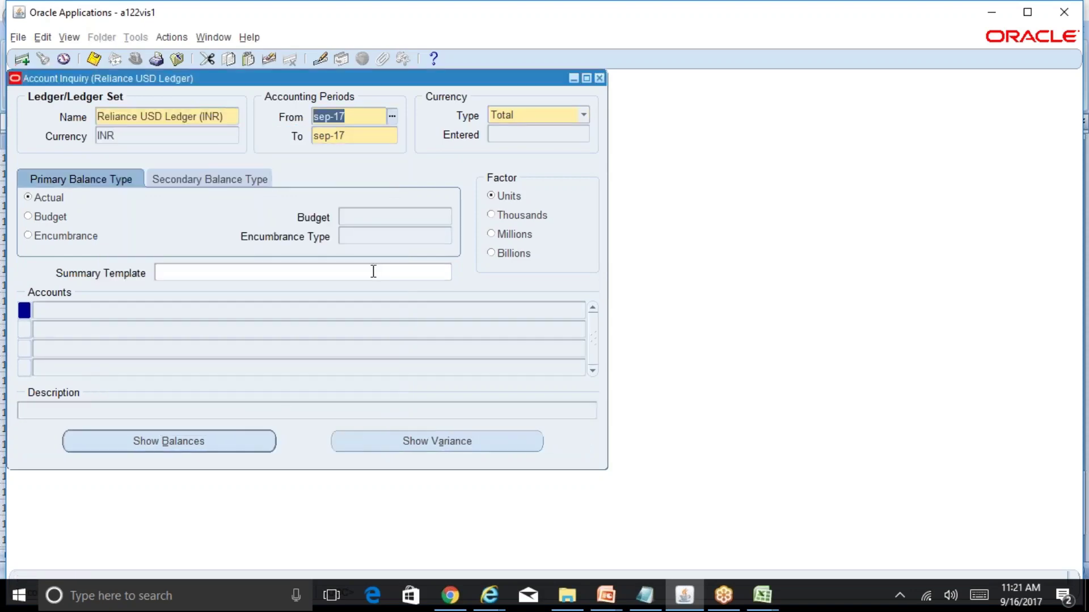
pyautogui.click(408, 311)
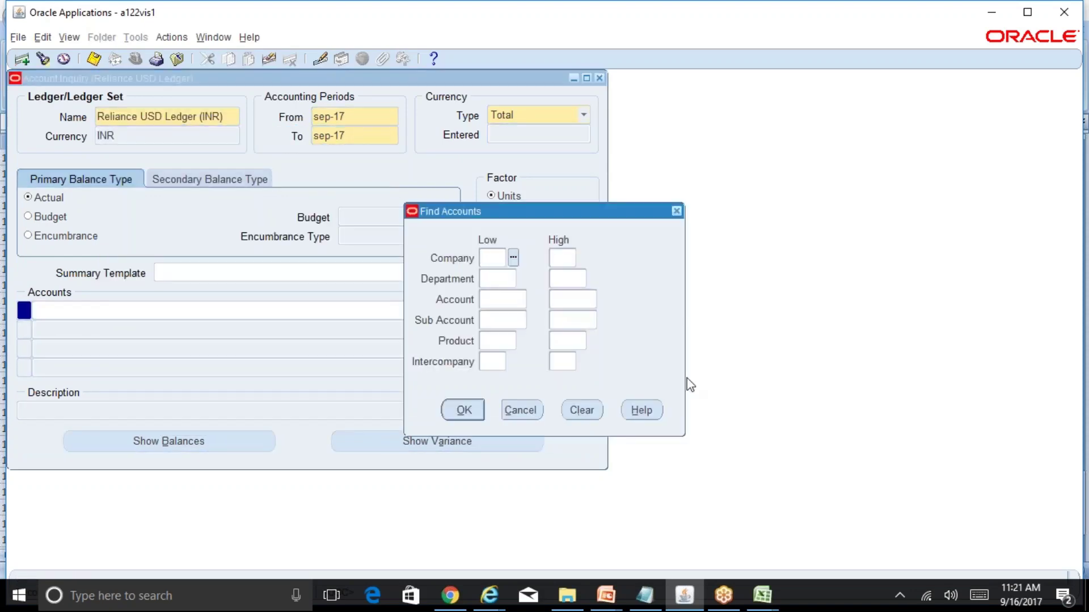
pyautogui.write('01')
pyautogui.press('Tab')
pyautogui.press('Tab')
pyautogui.write('000')
pyautogui.press('Tab')
pyautogui.press('Tab')
pyautogui.write('1210')
pyautogui.press('Tab')
pyautogui.press('Tab')
pyautogui.write('0000')
pyautogui.press('Tab')
pyautogui.write('0000')
pyautogui.press('Tab')
pyautogui.write('000')
pyautogui.press('Tab')
pyautogui.write('000')
pyautogui.press('Tab')
pyautogui.write('00')
pyautogui.press('Tab')
pyautogui.press('Return')
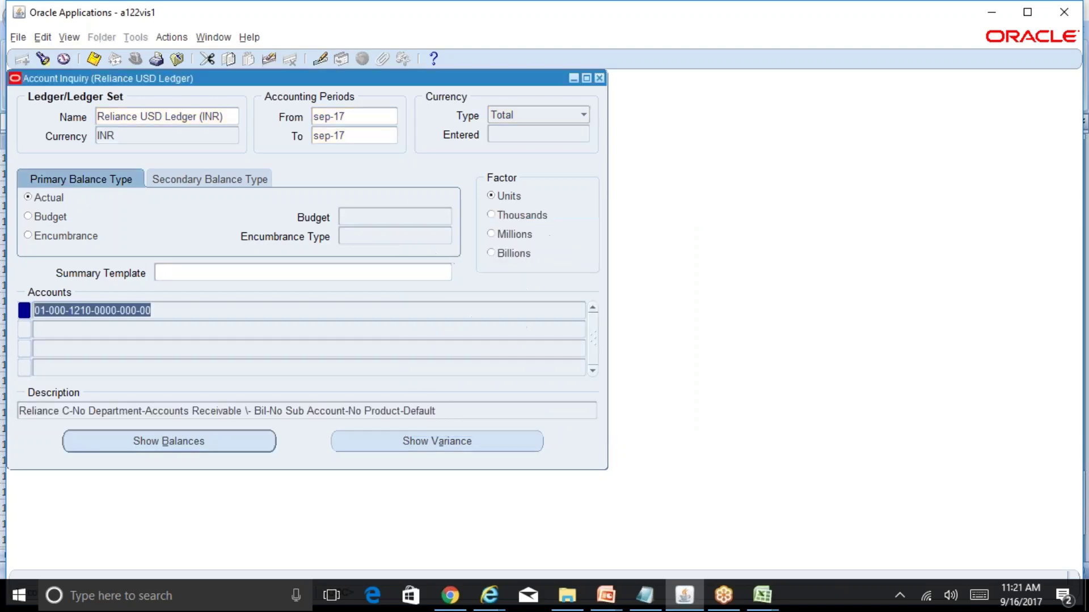
# - Show the detail balances of the company 01 receivable account, close them, and look through the currency type options
pyautogui.click(261, 443)
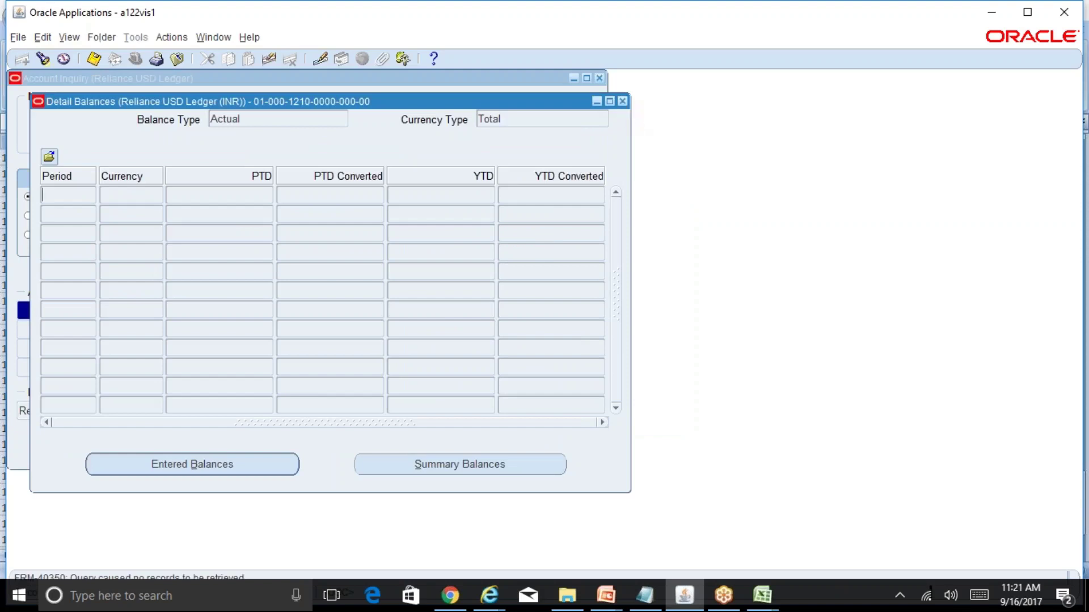
pyautogui.click(623, 102)
pyautogui.click(543, 121)
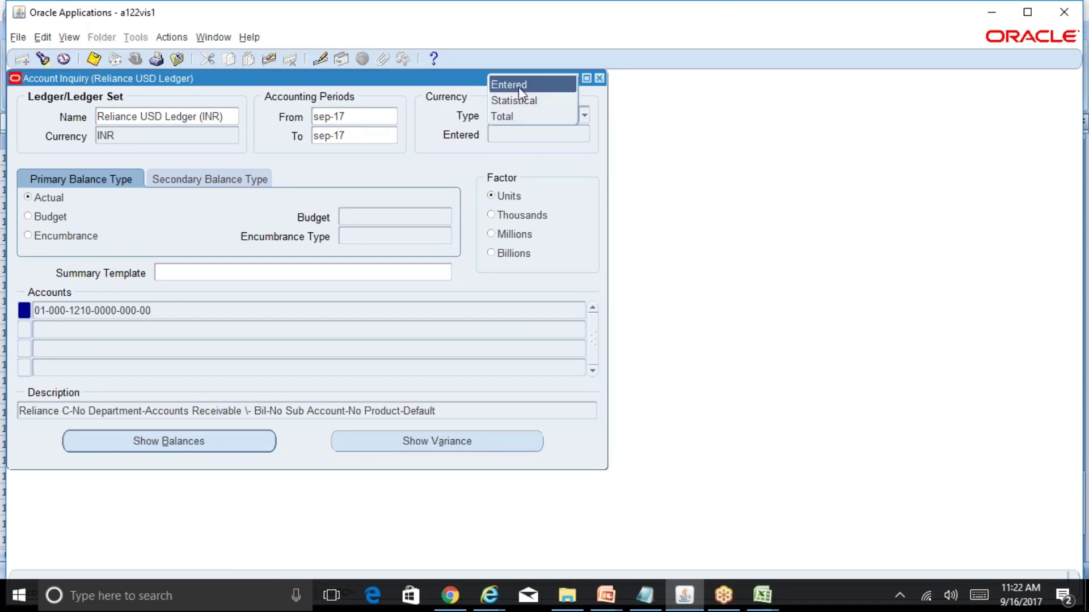
pyautogui.click(482, 160)
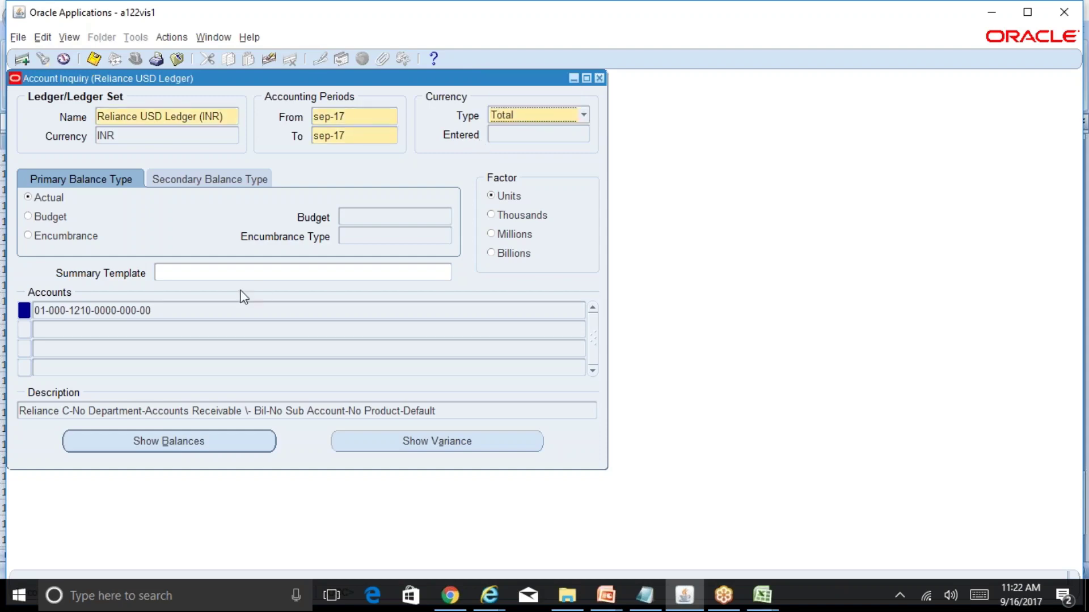
# - Change the inquiry account's company segment to 03 and show its translated period and year-to-date balances
pyautogui.click(134, 309)
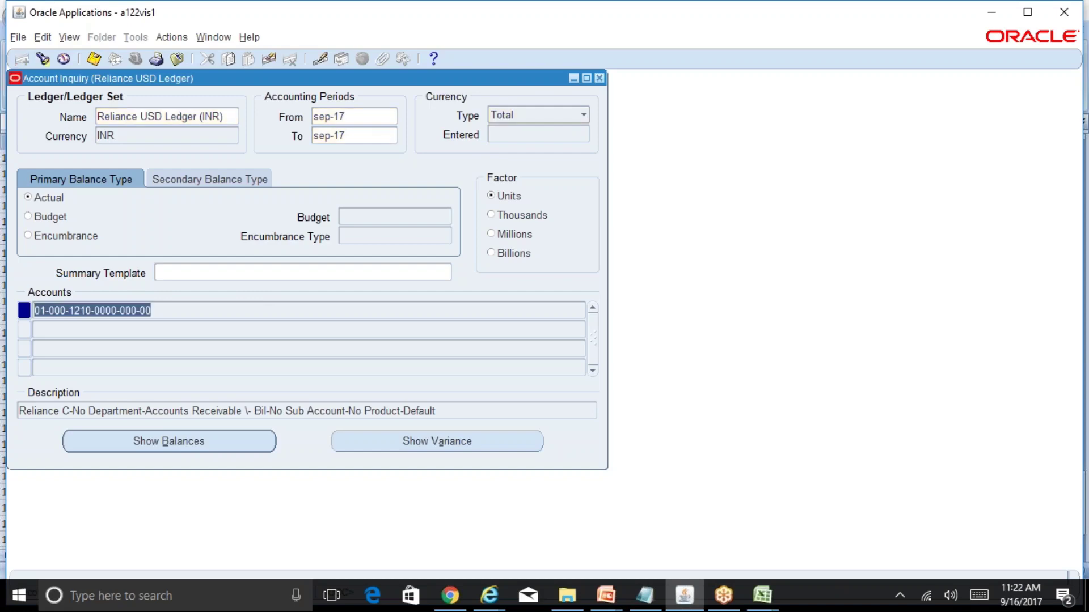
pyautogui.click(42, 59)
pyautogui.write('03')
pyautogui.press('Tab')
pyautogui.write('03')
pyautogui.press('Tab')
pyautogui.click(465, 406)
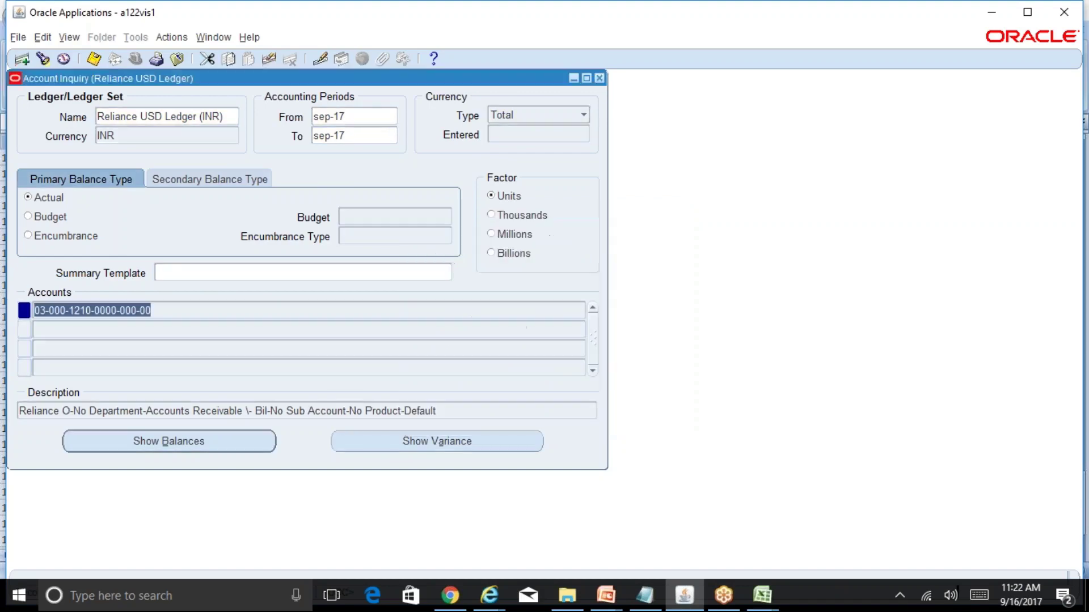
pyautogui.click(214, 441)
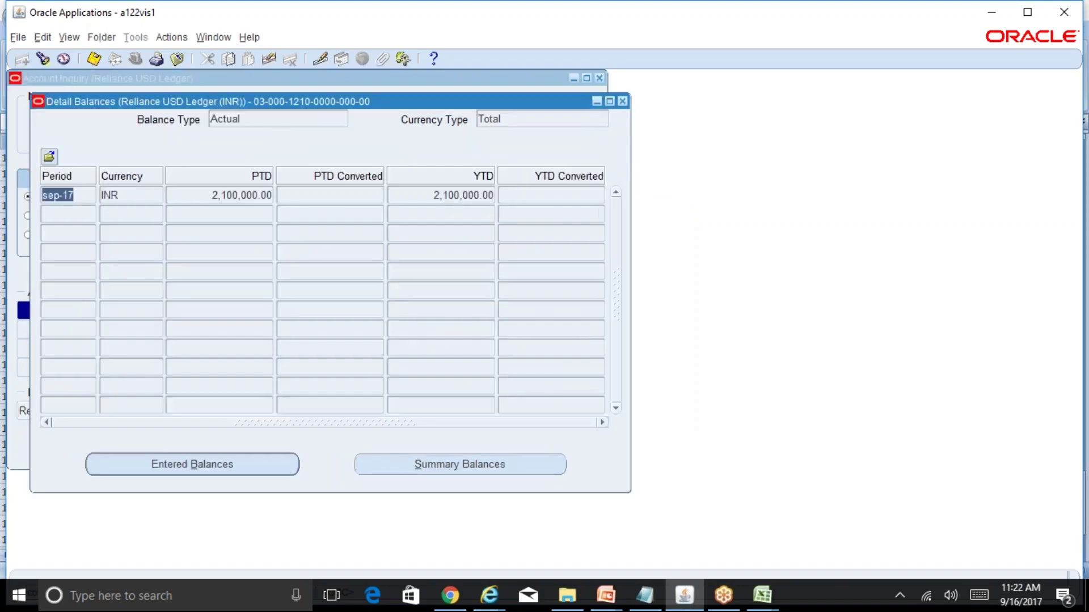
pyautogui.click(465, 199)
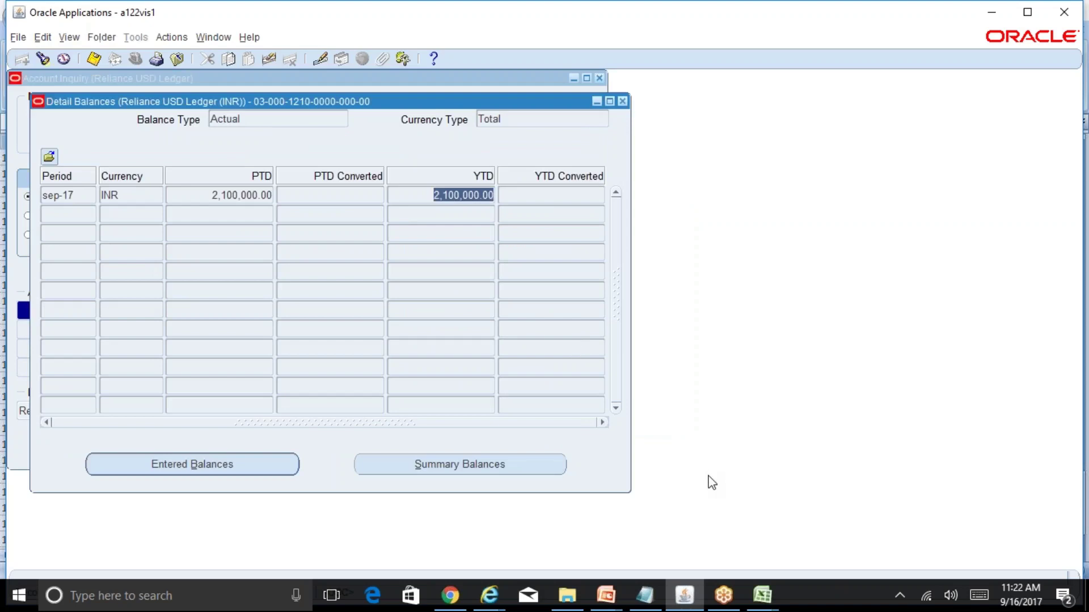
# - Switch to the R12 Table of Contents workbook and calculate the receivable's INR amount in E140 as =C140*60
pyautogui.click(762, 595)
pyautogui.click(819, 546)
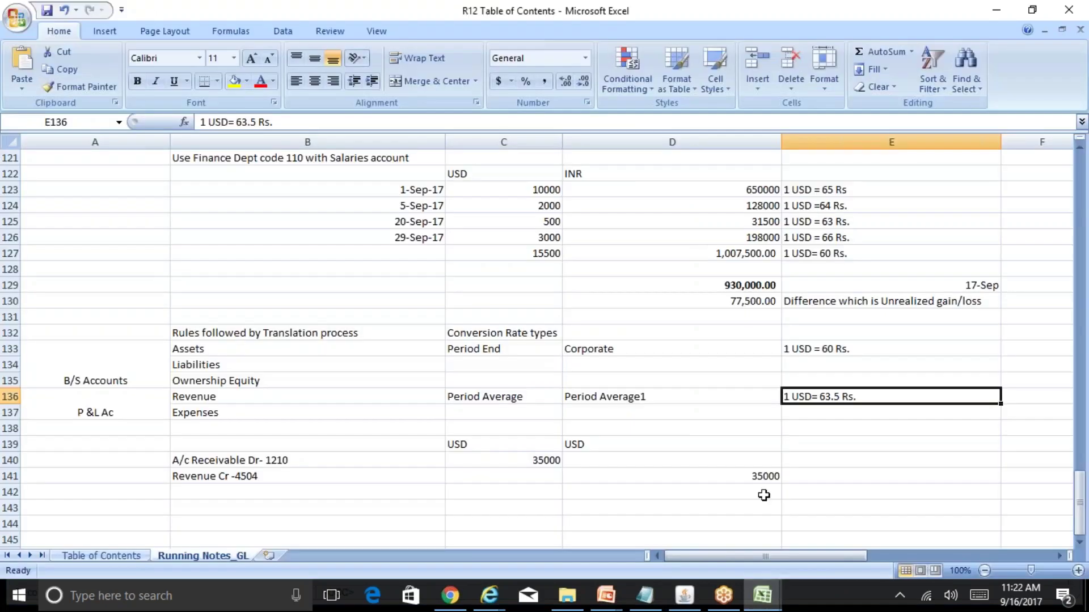
pyautogui.press('Down')
pyautogui.press('Down')
pyautogui.press('Down')
pyautogui.press('Down')
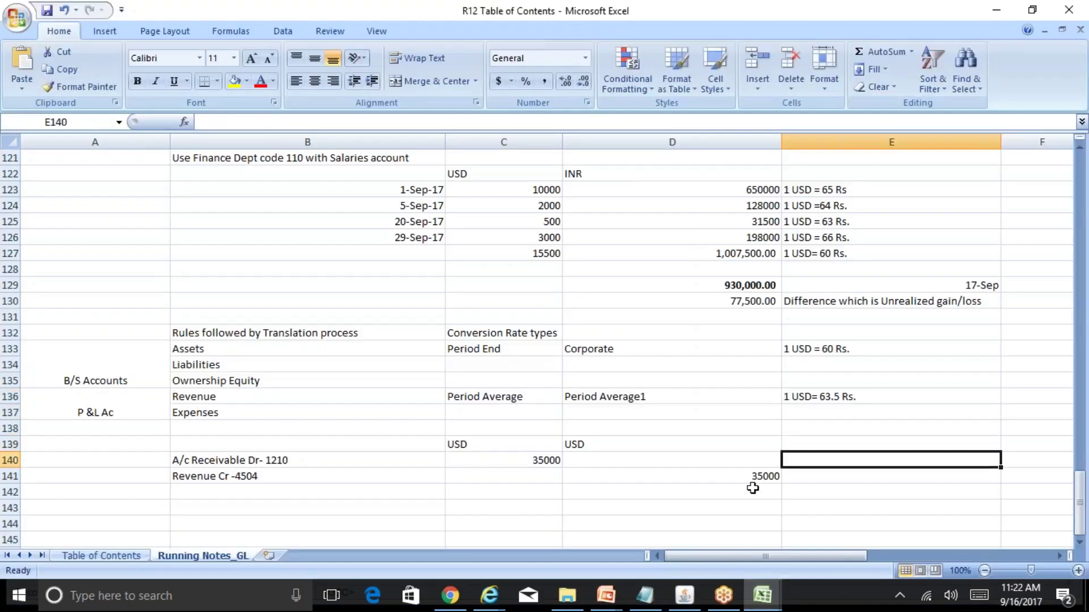
pyautogui.write('=')
pyautogui.press('Left')
pyautogui.press('Left')
pyautogui.write('*60')
pyautogui.press('Return')
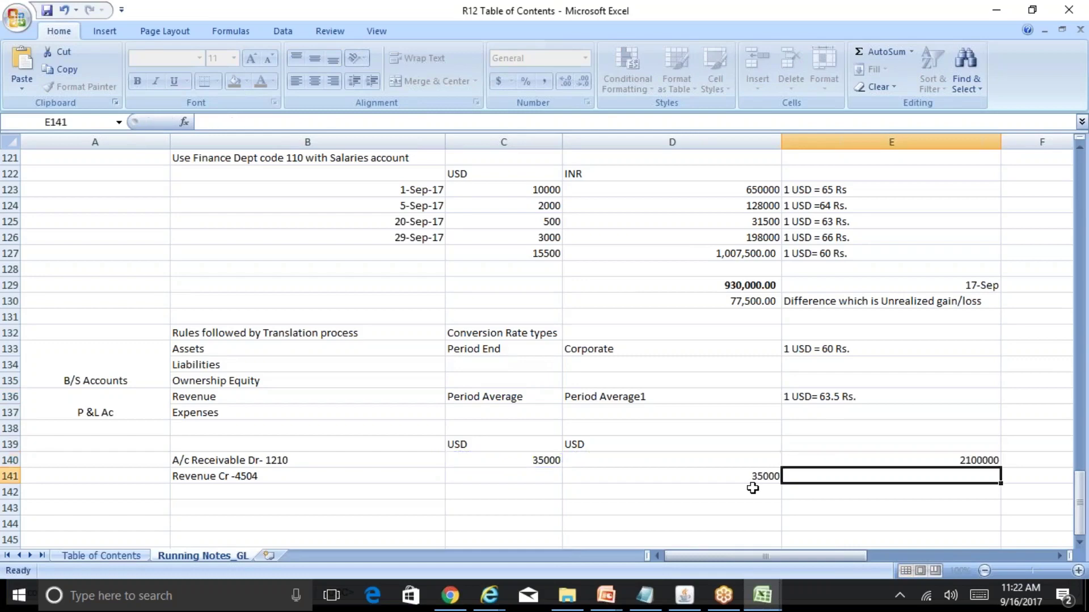
# - Format the INR amount in E140 with a thousands separator and no decimal places
pyautogui.press('Up')
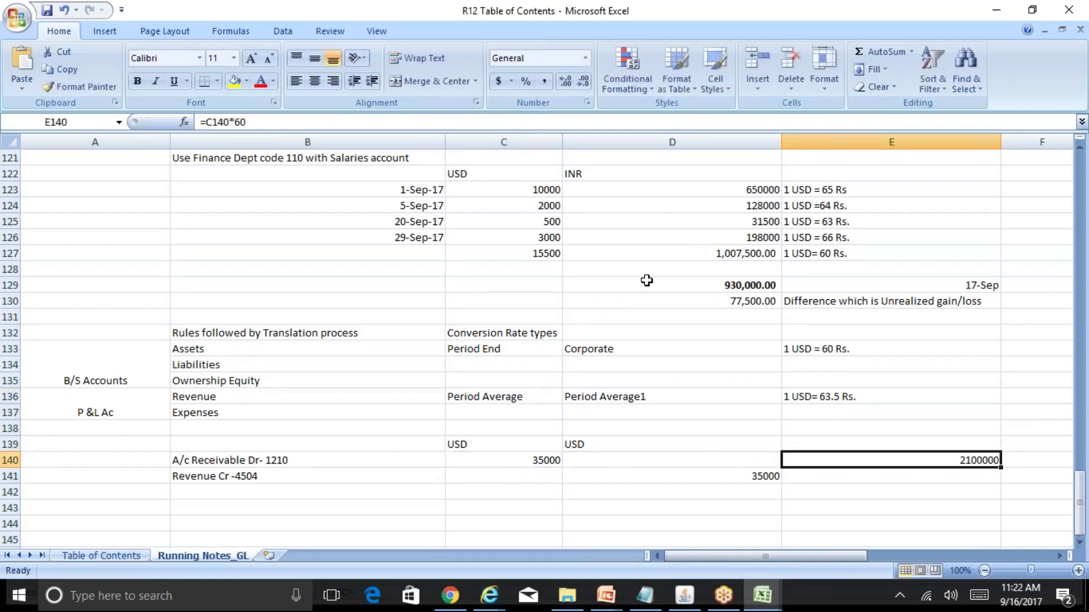
pyautogui.click(546, 84)
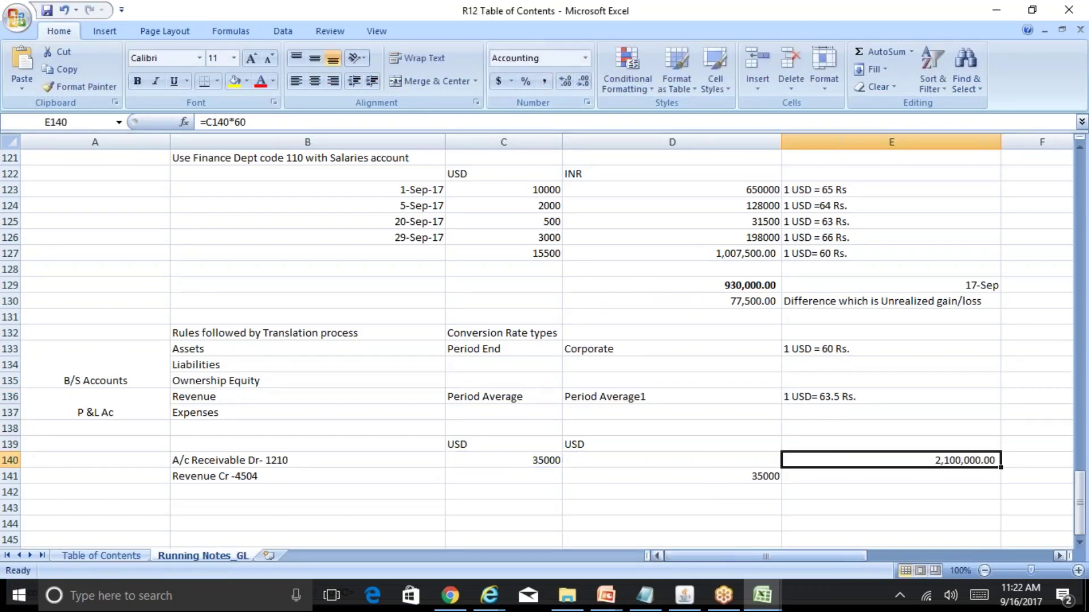
pyautogui.click(581, 85)
pyautogui.click(582, 85)
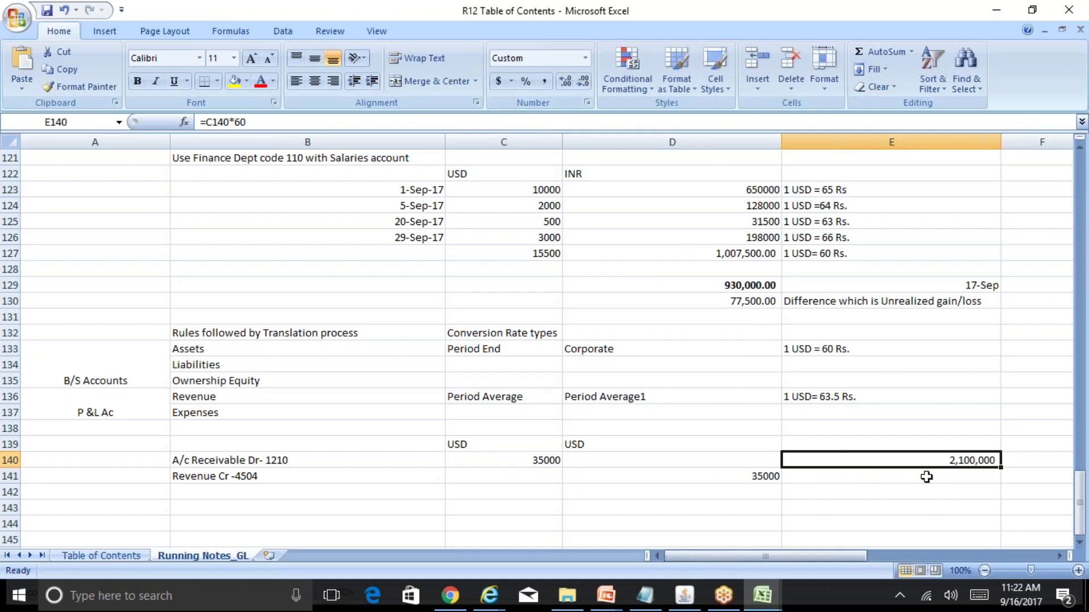
# - Compare the receivable's USD and INR amounts, then check the period average rate noted for the revenue account
pyautogui.click(553, 460)
pyautogui.click(868, 460)
pyautogui.click(403, 476)
pyautogui.click(828, 405)
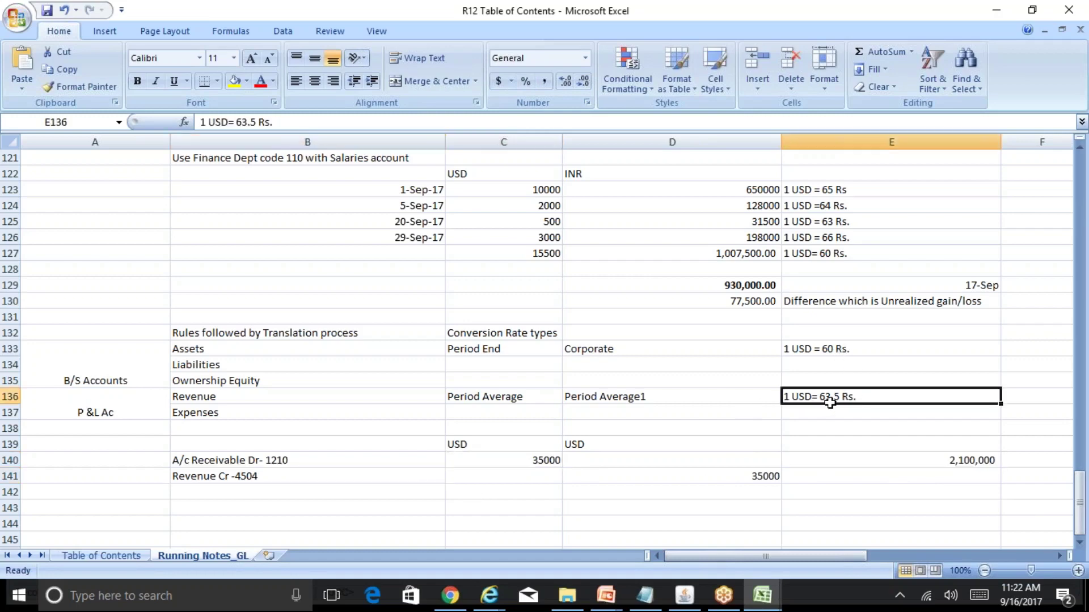
# - Return to Oracle Applications, close the receivable's detail balances, reopen the account search and check the revenue account code in Excel
pyautogui.click(684, 595)
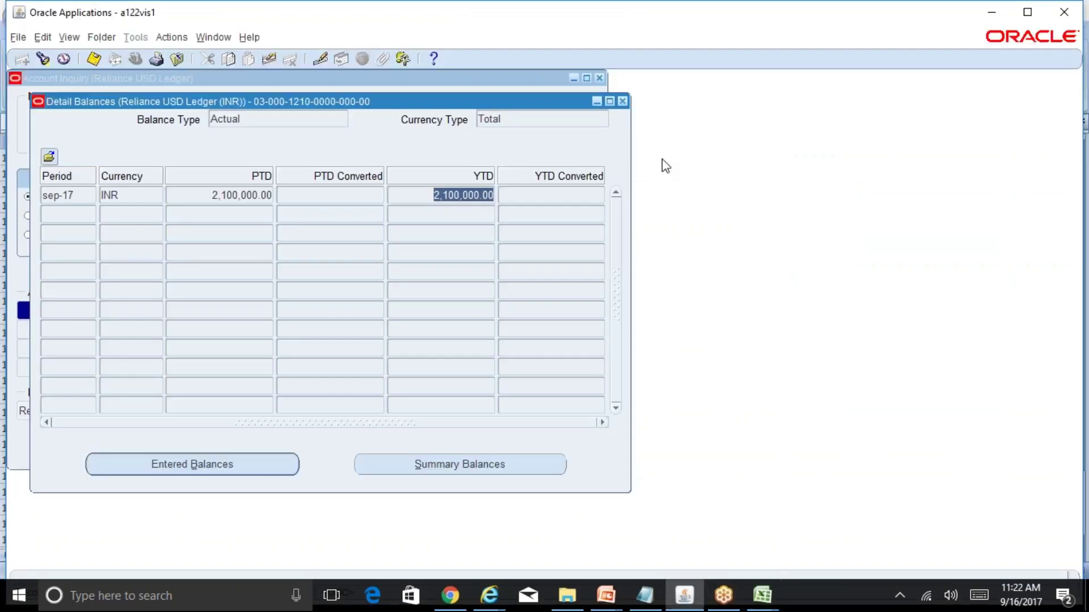
pyautogui.hotkey('ctrl', 'F4')
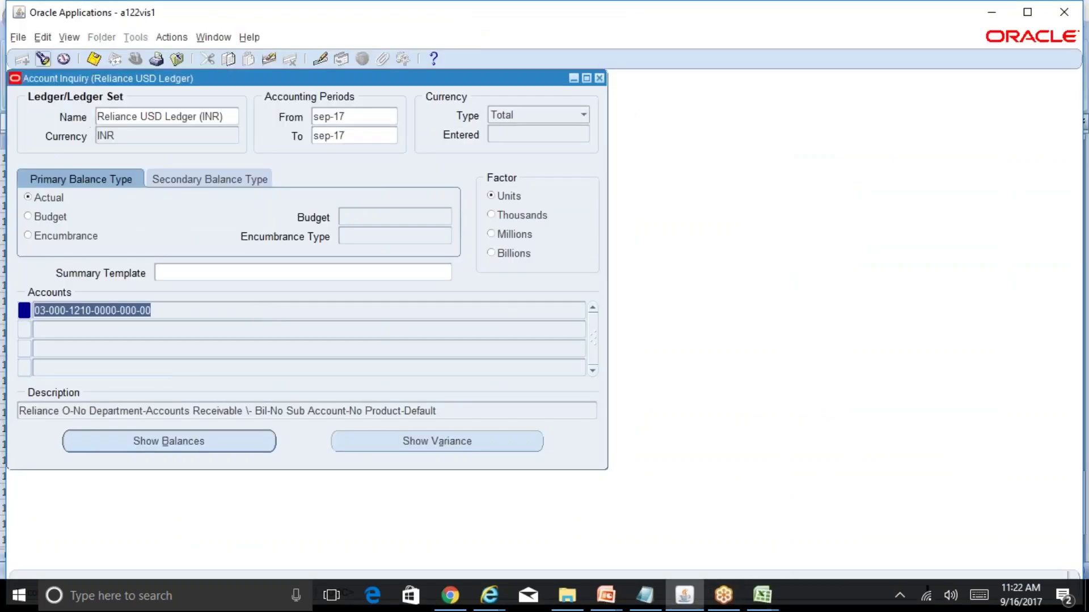
pyautogui.click(42, 58)
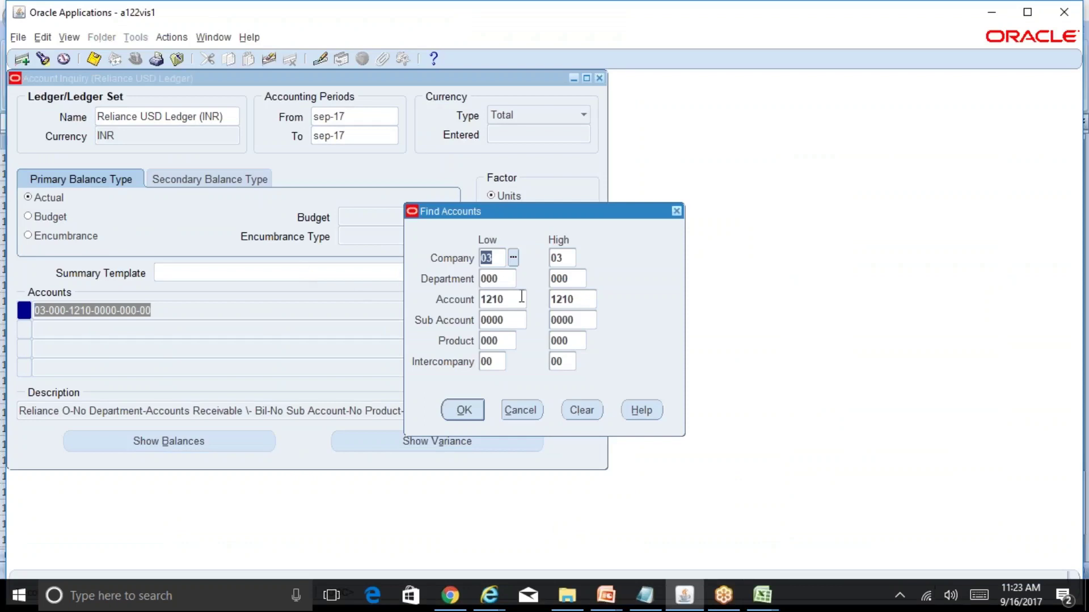
pyautogui.click(518, 299)
pyautogui.hotkey('alt', 'Tab')
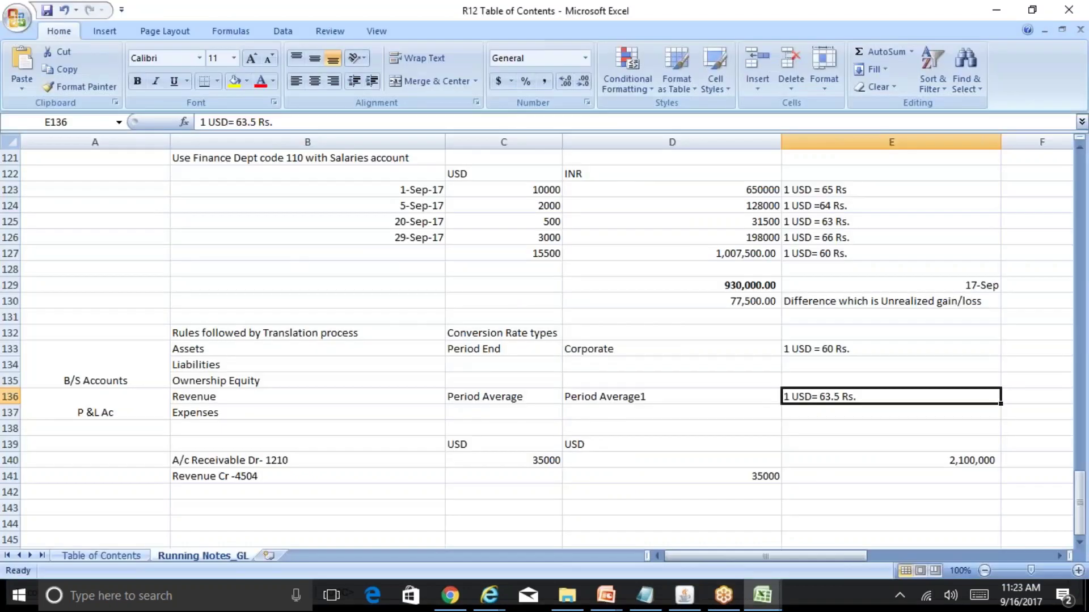
pyautogui.write('4')
pyautogui.press('Escape')
pyautogui.hotkey('alt', 'Tab')
# - Set the low and high account segments to 4504 and show the revenue account's translated detail balances
pyautogui.write('4504')
pyautogui.press('Tab')
pyautogui.write('45')
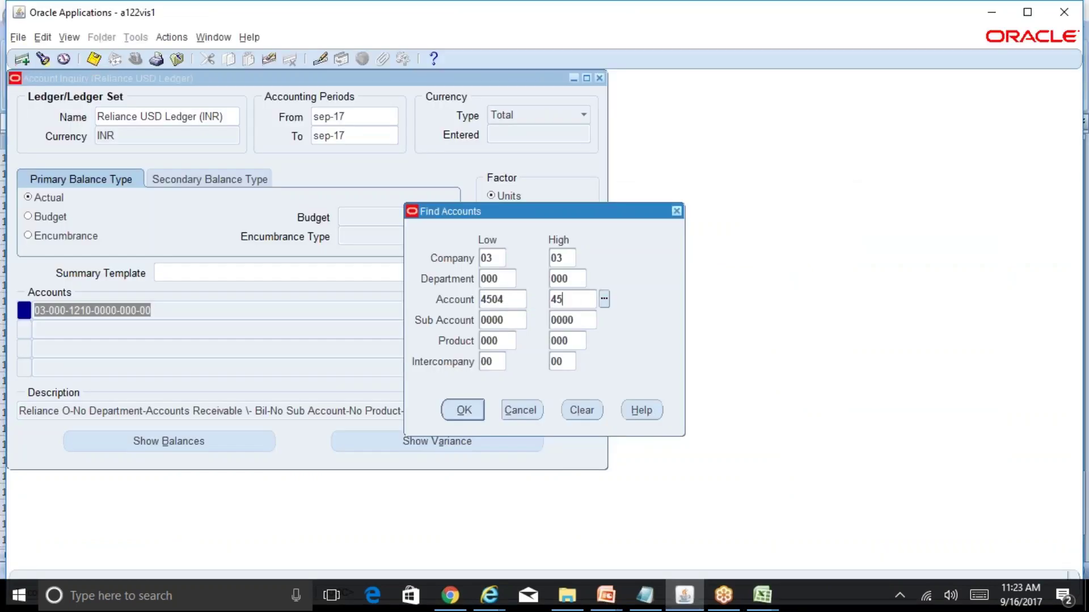
pyautogui.write('04')
pyautogui.press('Tab')
pyautogui.click(471, 416)
pyautogui.click(233, 442)
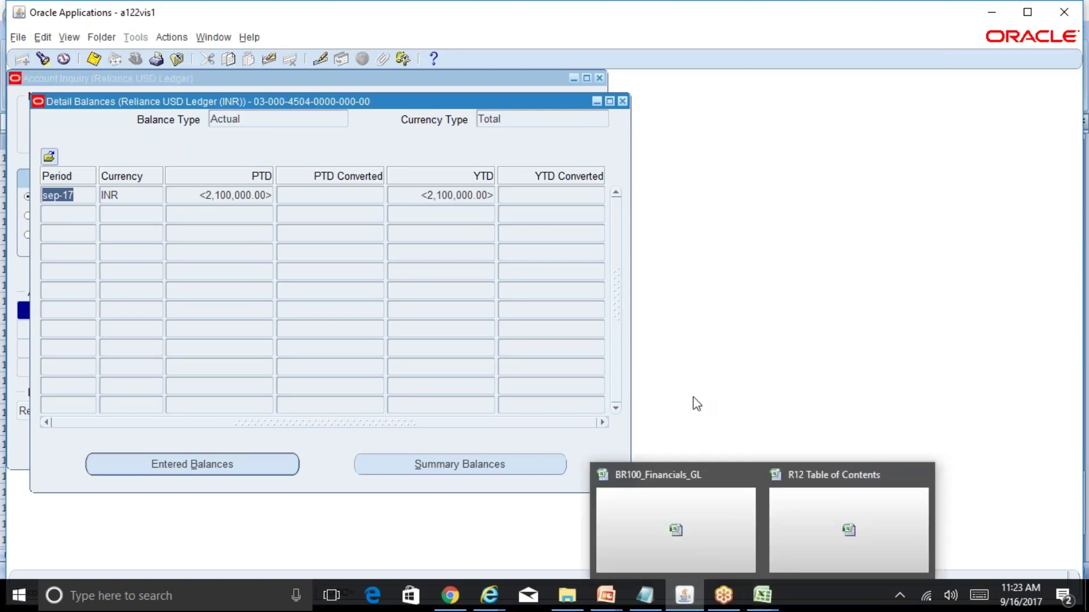
# - Close the revenue detail balances and the Account Inquiry form, and collapse all functions in the Navigator
pyautogui.moveTo(484, 104); pyautogui.dragTo(778, 136)
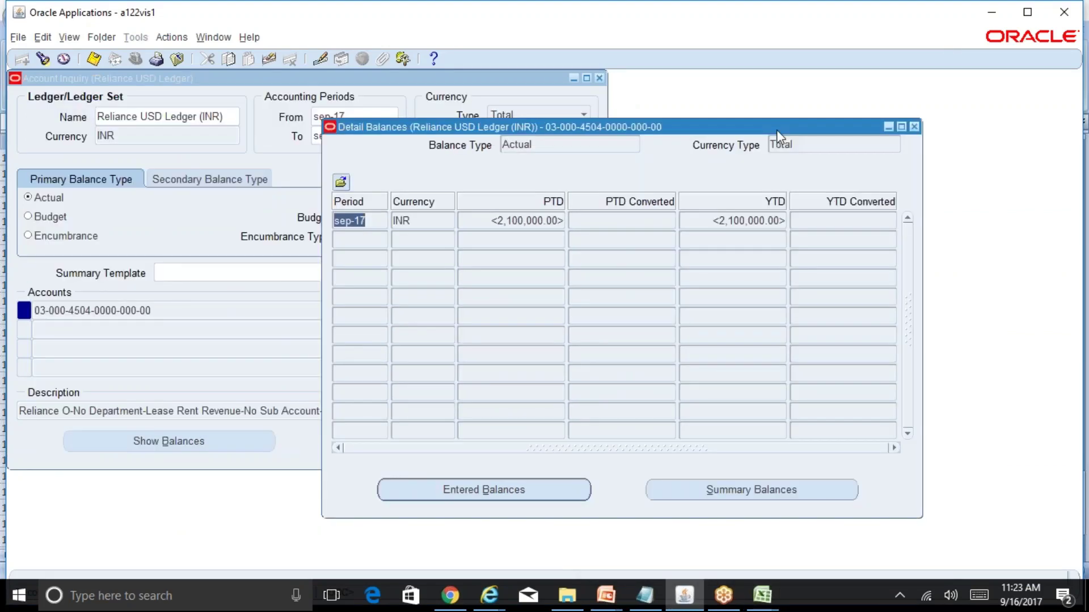
pyautogui.click(914, 126)
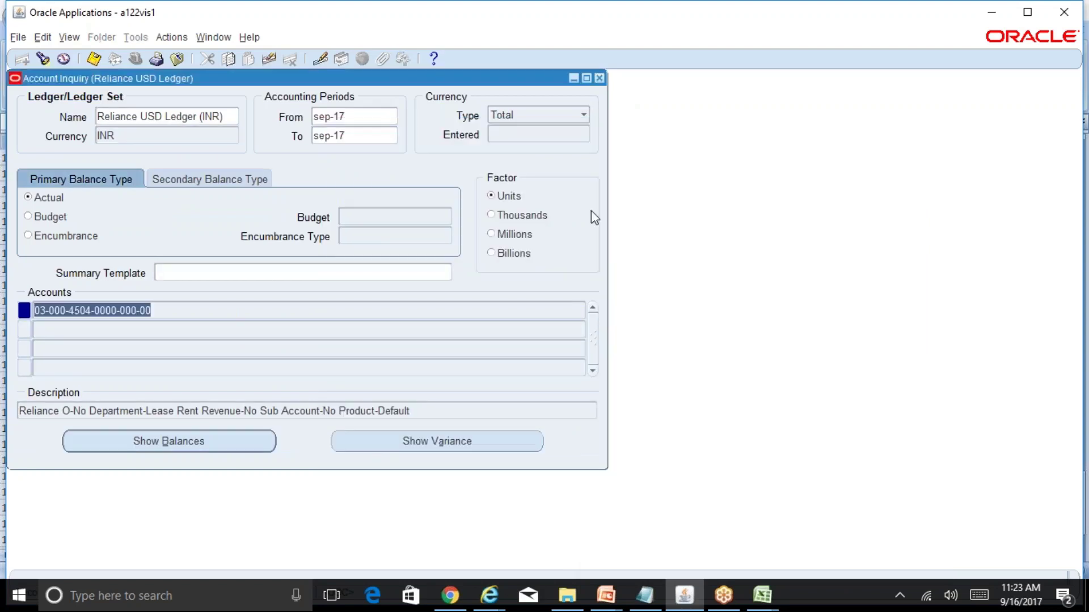
pyautogui.click(600, 78)
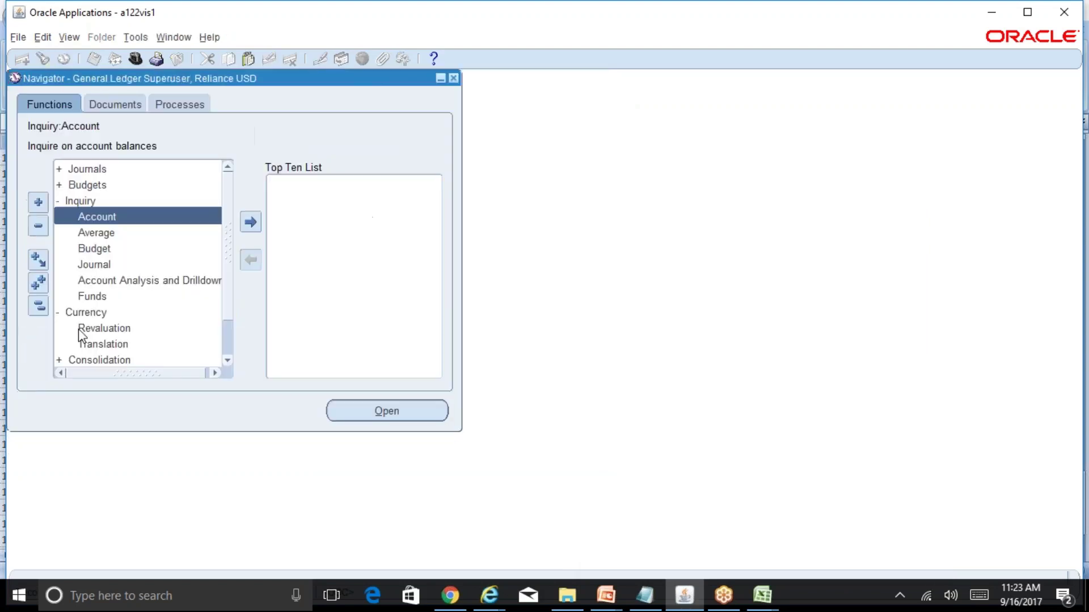
pyautogui.click(38, 306)
pyautogui.hotkey('ctrl', 'l')
pyautogui.write('general Ledger%')
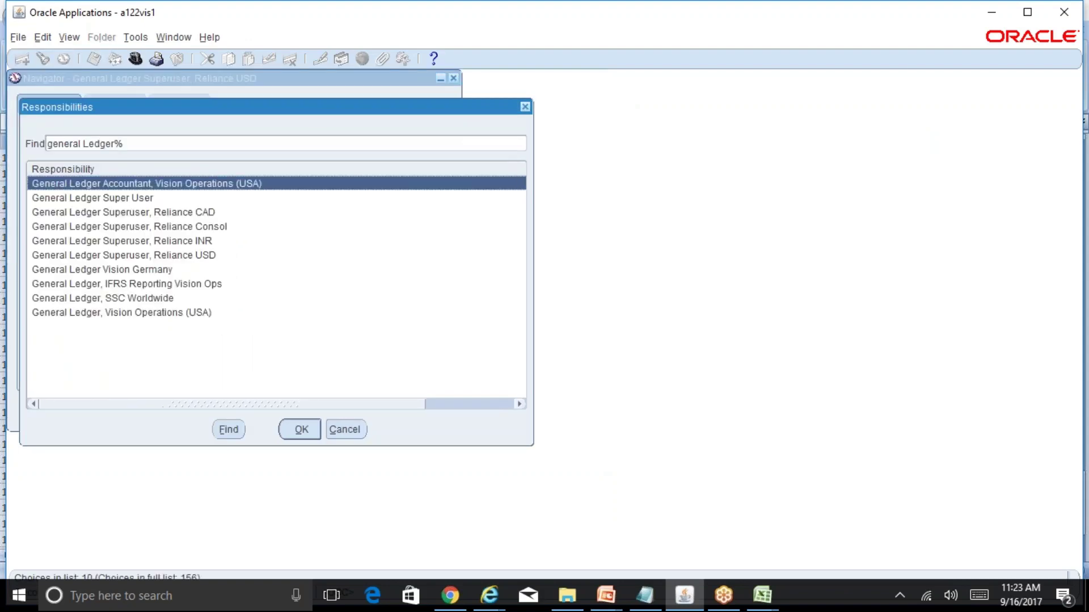
pyautogui.press('Escape')
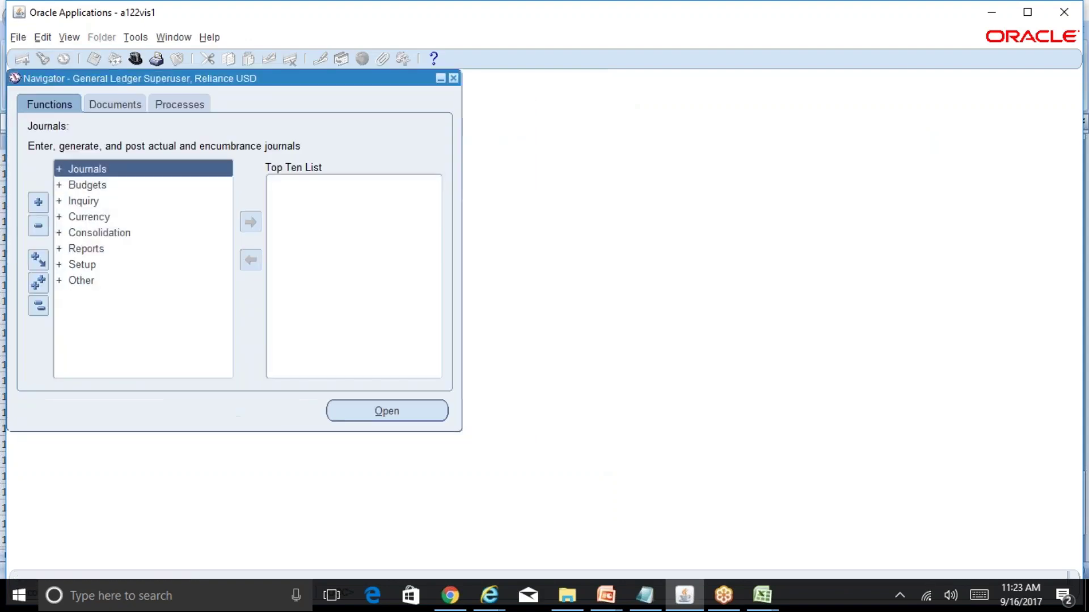
pyautogui.hotkey('ctrl', 'l')
pyautogui.write('segment')
pyautogui.write('%')
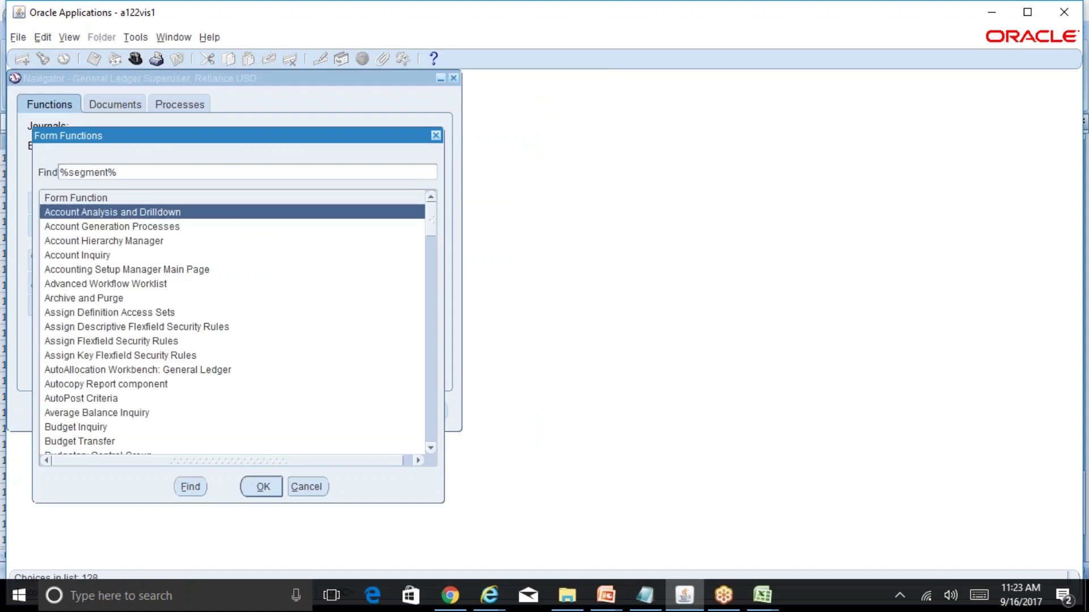
pyautogui.press('Return')
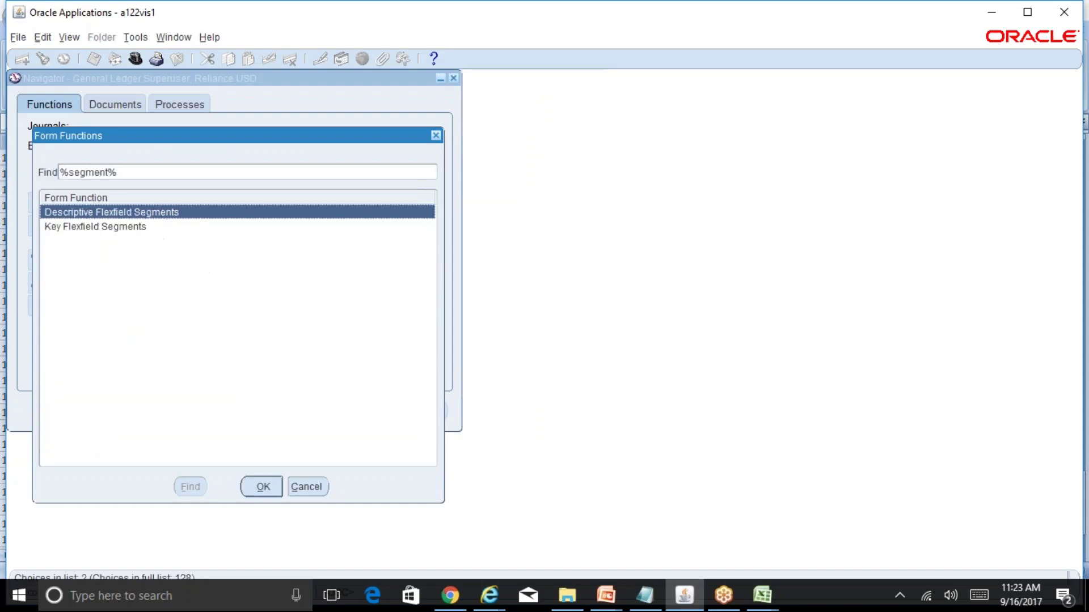
pyautogui.click(95, 227)
pyautogui.press('Escape')
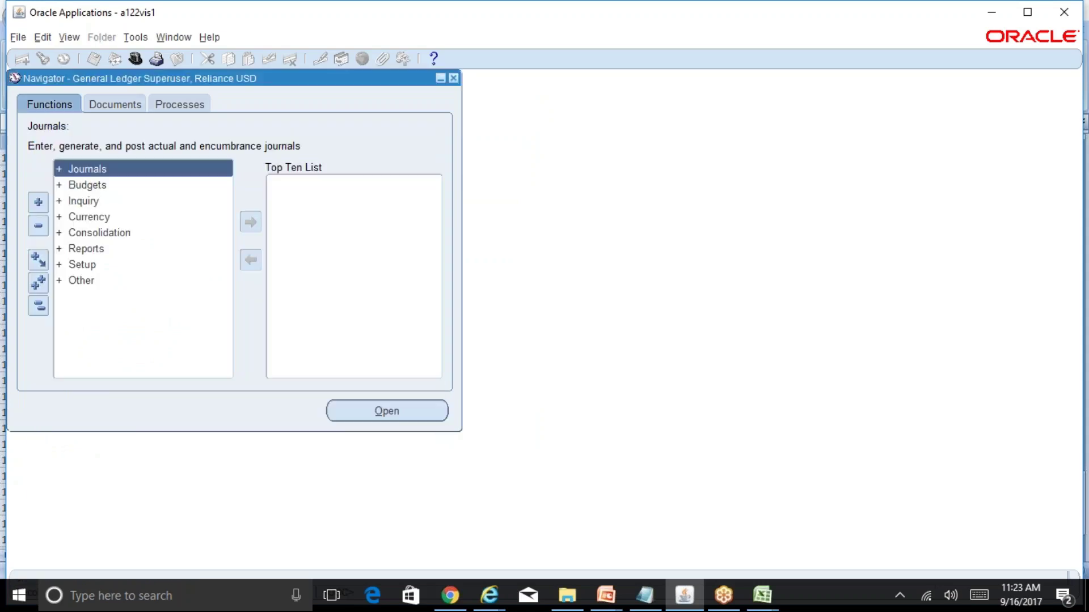
# - Search the form functions for %value% and open Key Flexfield Values
pyautogui.click(114, 59)
pyautogui.write('value%')
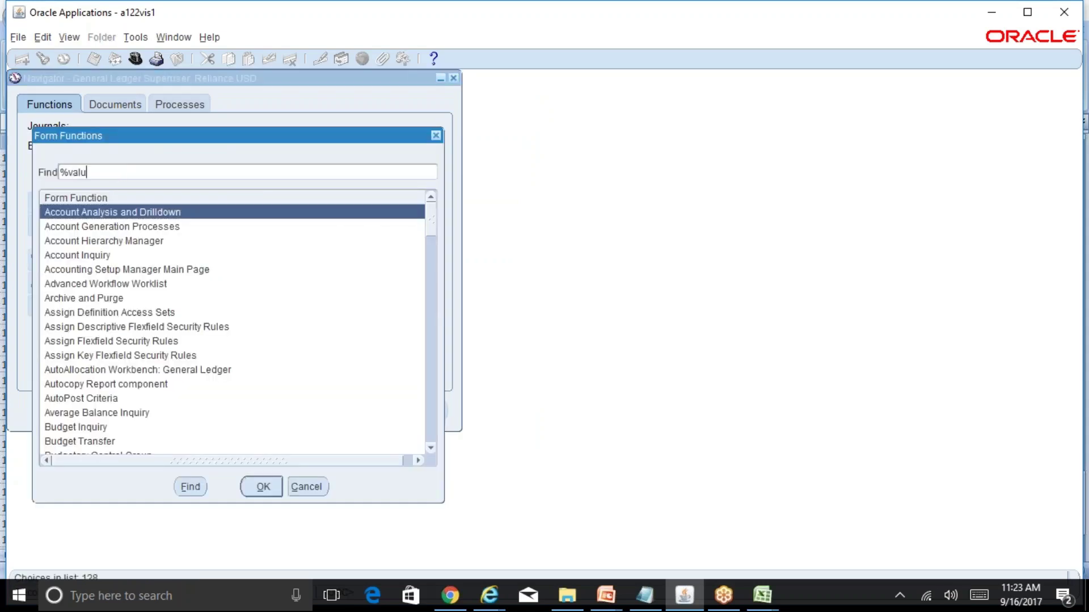
pyautogui.press('Return')
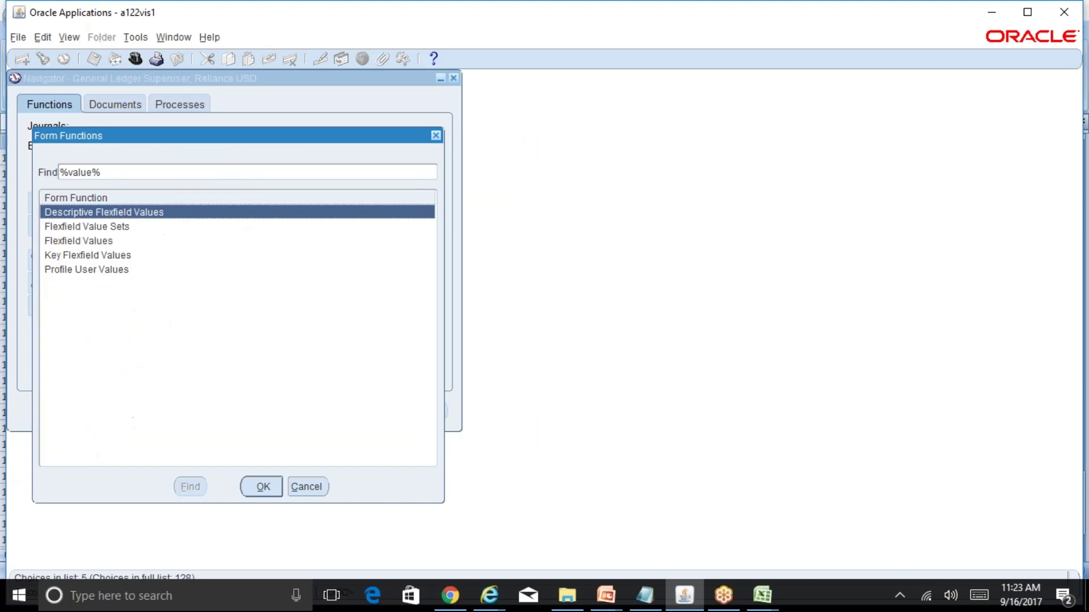
pyautogui.click(85, 227)
pyautogui.click(90, 255)
pyautogui.press('Escape')
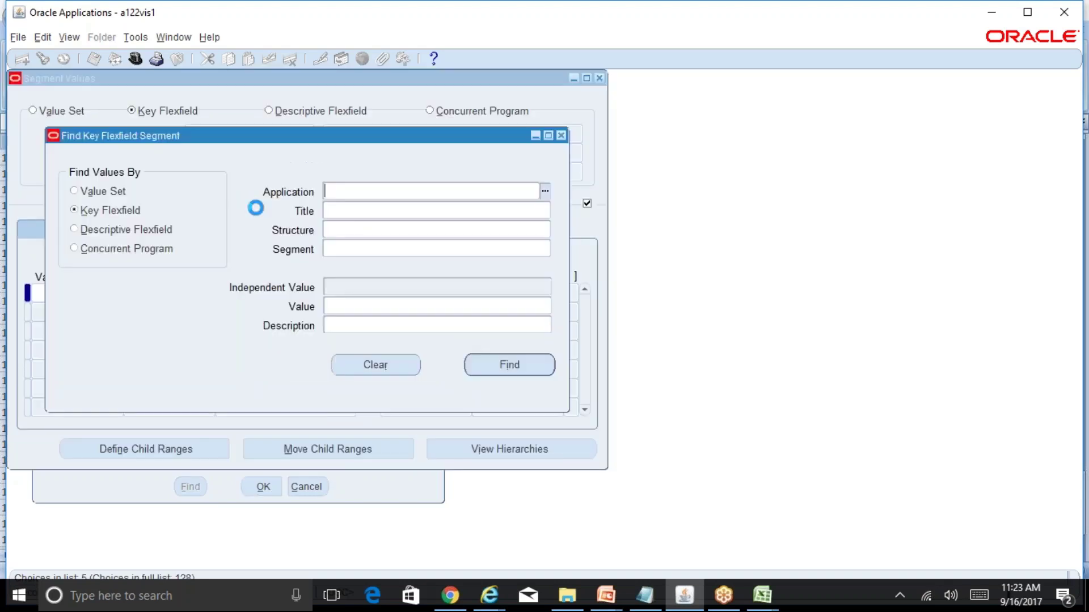
# - Find value 4504 in the Operations Account value set
pyautogui.click(116, 190)
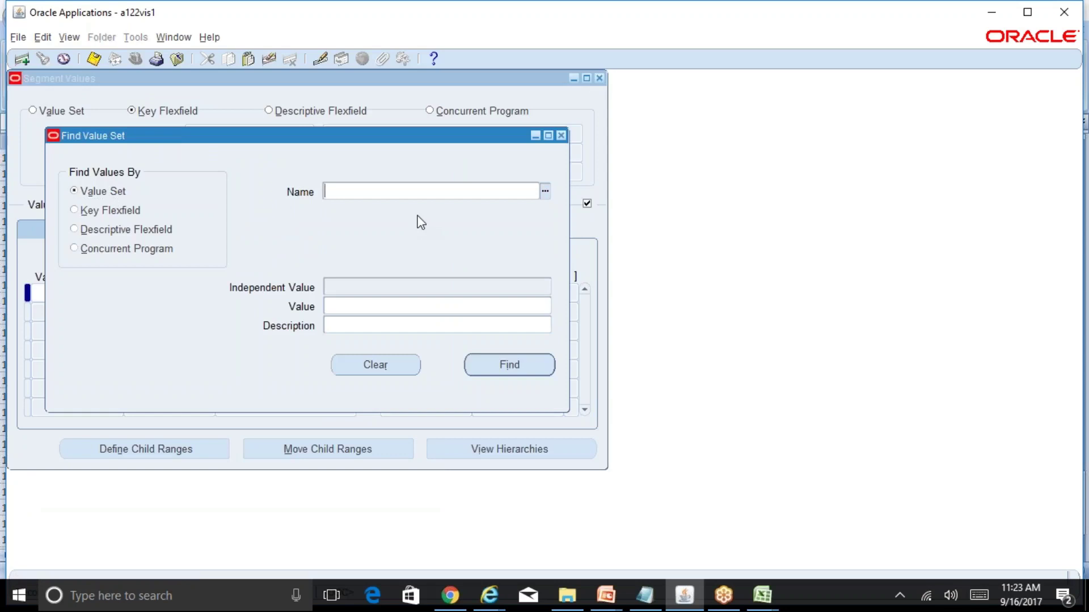
pyautogui.write('ope%acc%')
pyautogui.press('Tab')
pyautogui.press('Return')
pyautogui.write('4504')
pyautogui.press('Return')
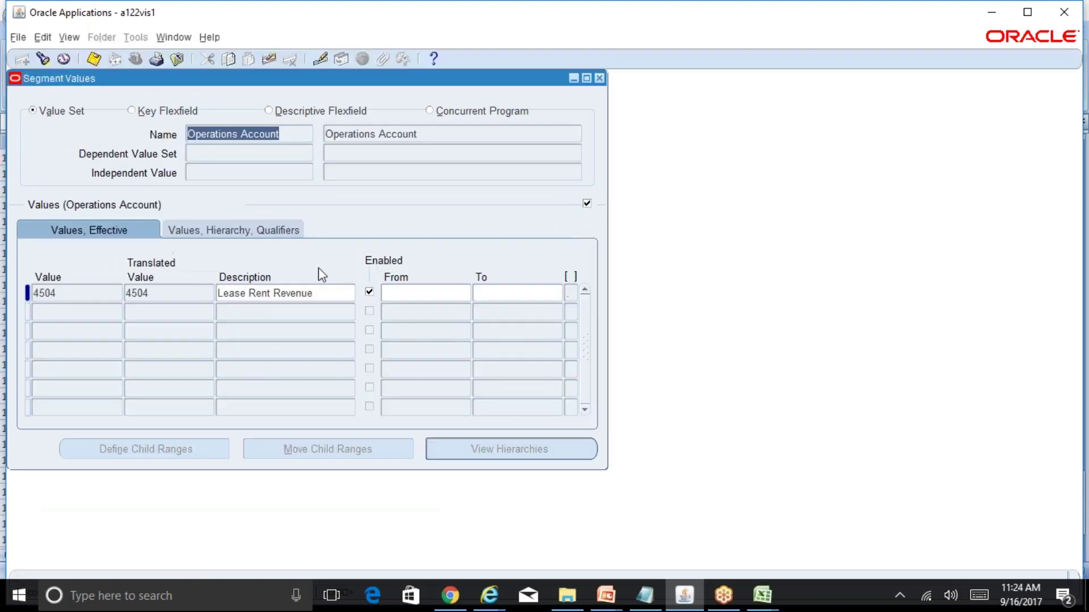
# - Examine the segment qualifiers of account value 4504, including its account type, and close the Segment Values form
pyautogui.click(286, 233)
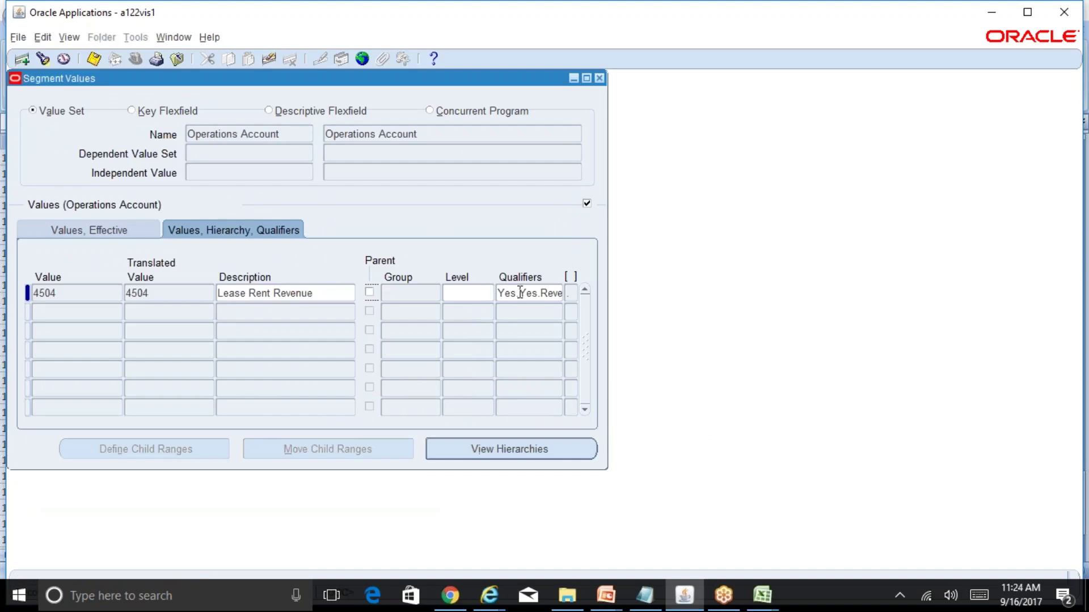
pyautogui.click(521, 292)
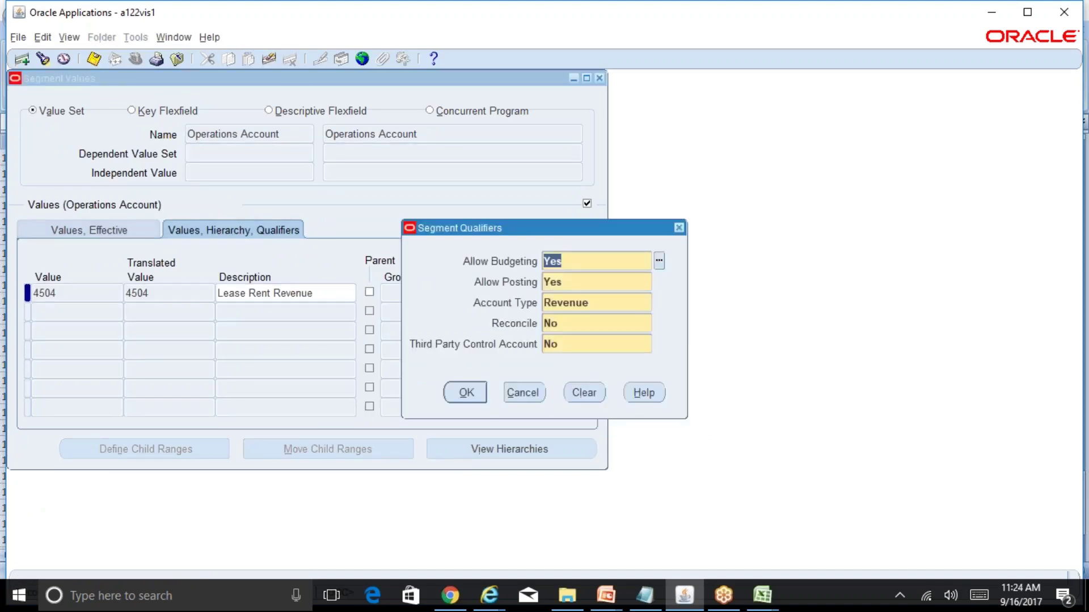
pyautogui.click(525, 397)
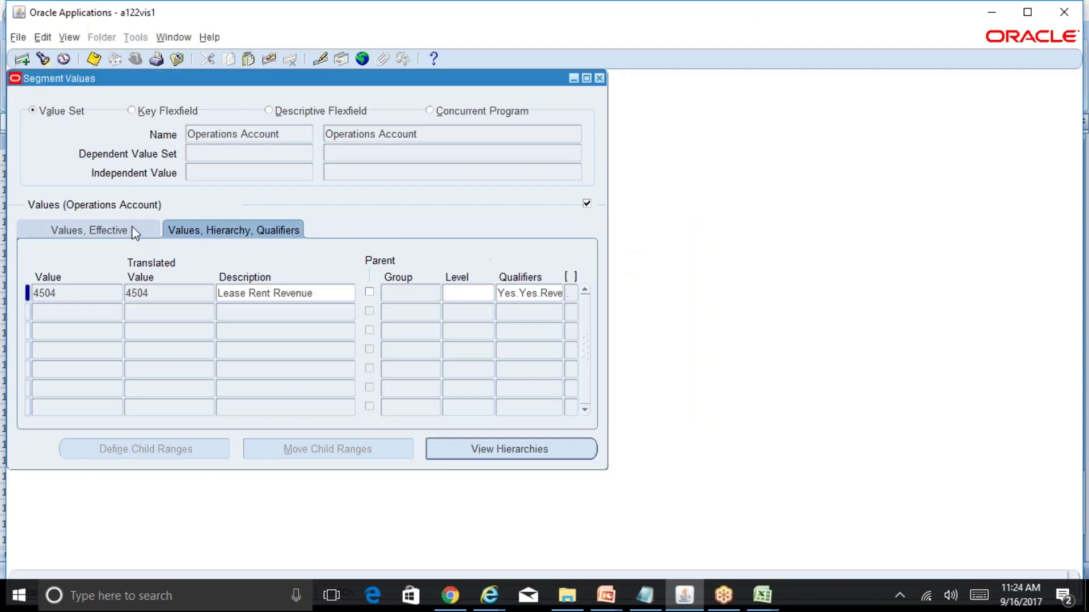
pyautogui.click(135, 232)
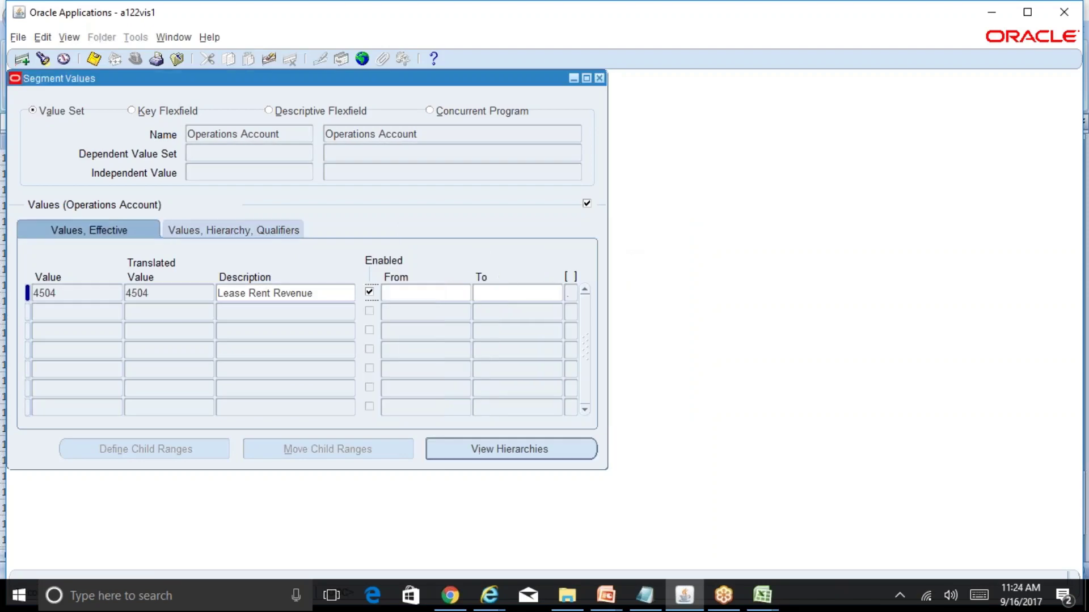
pyautogui.click(600, 79)
# - Review the ledger's Currency Translation Options on the Accounting Setup page in Internet Explorer, and return to Oracle Applications
pyautogui.moveTo(490, 595)
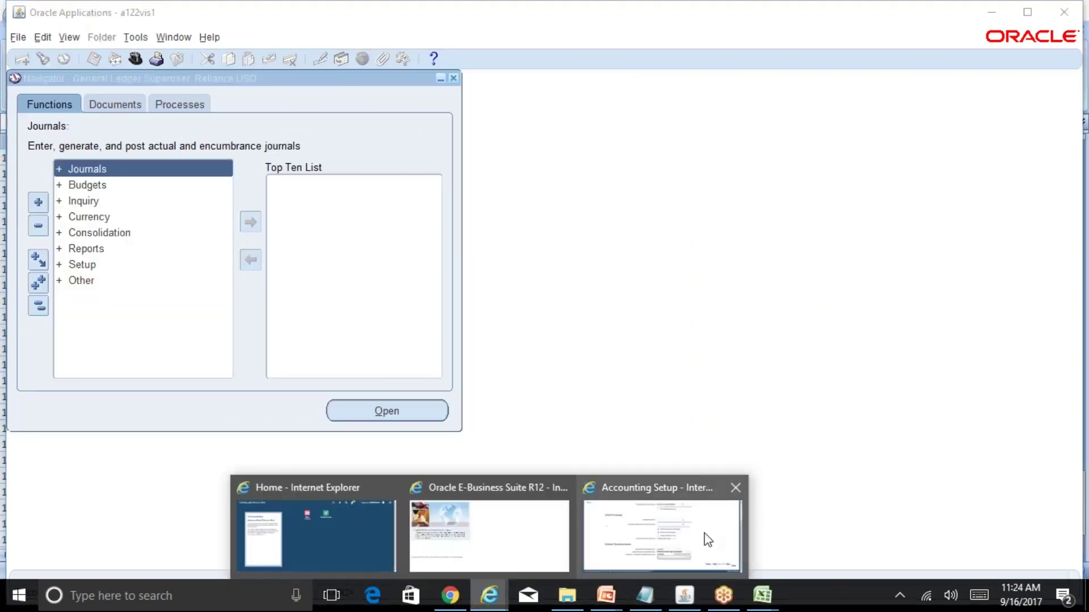
pyautogui.click(704, 533)
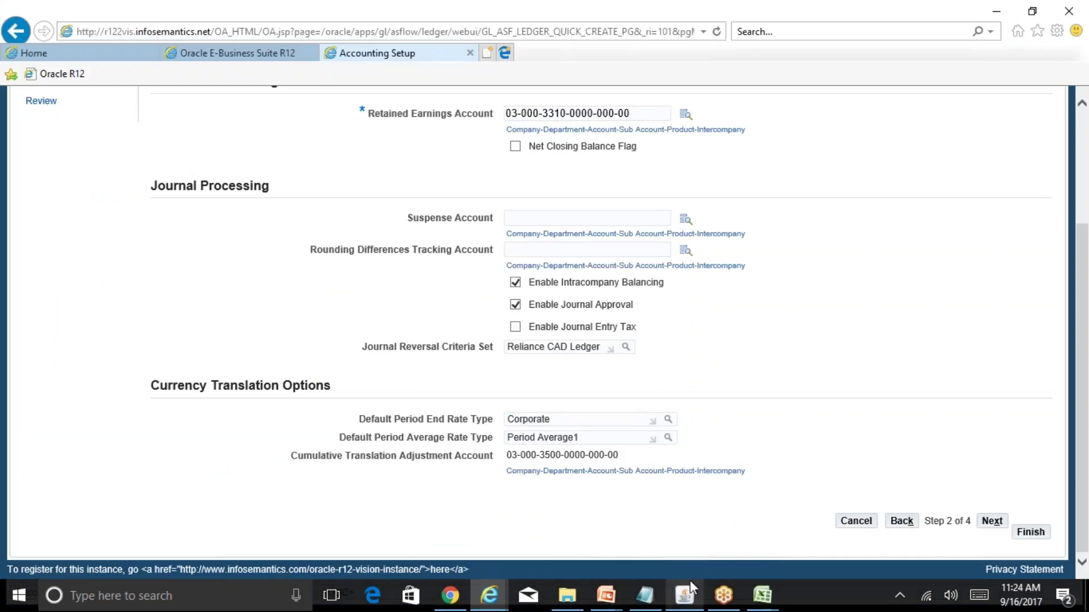
pyautogui.click(688, 595)
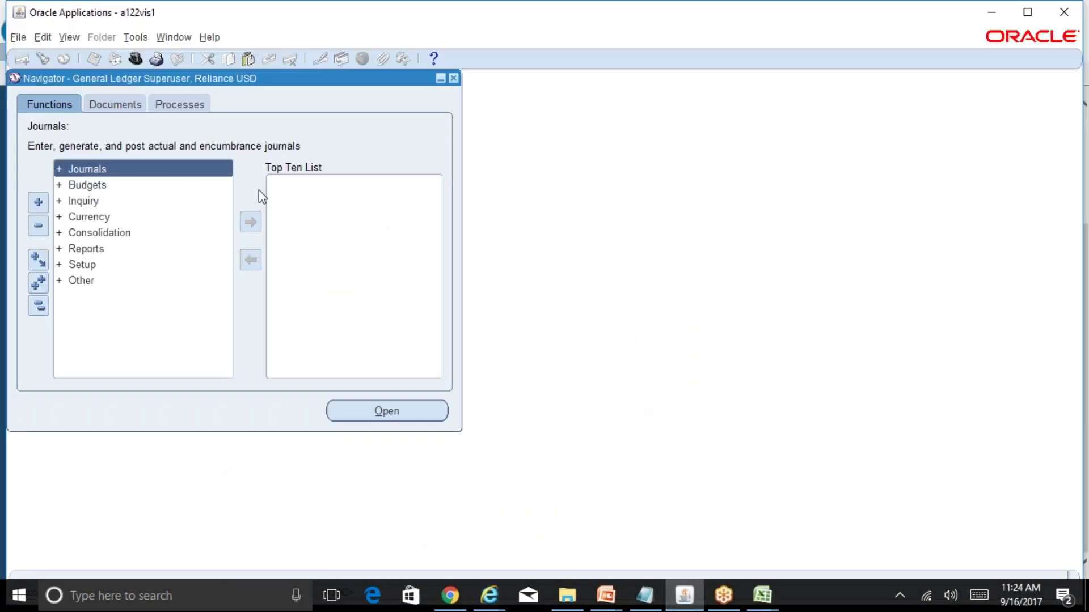
# - Switch the responsibility to System Administrator Vision
pyautogui.hotkey('alt', 'f')
pyautogui.write('rs')
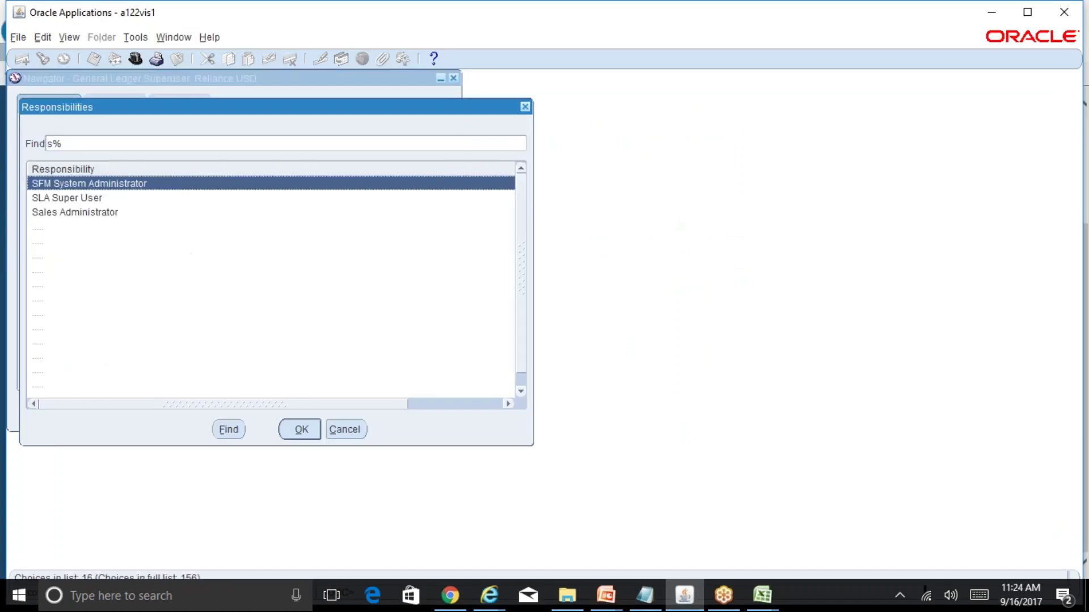
pyautogui.doubleClick(93, 396)
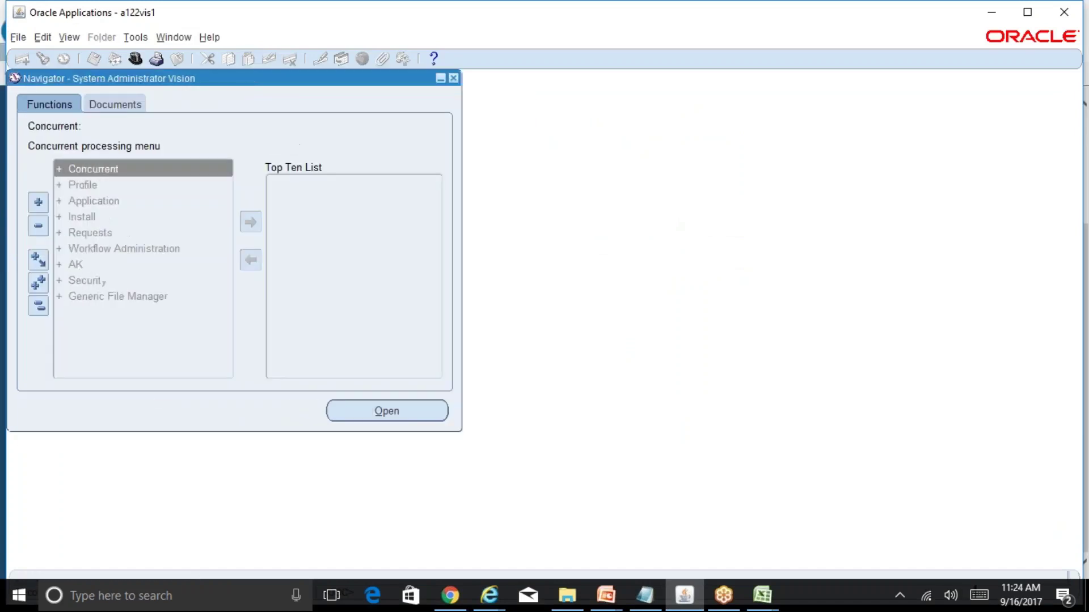
# - Find the system profile values at site level for profiles matching GL%Reval%
pyautogui.click(371, 199)
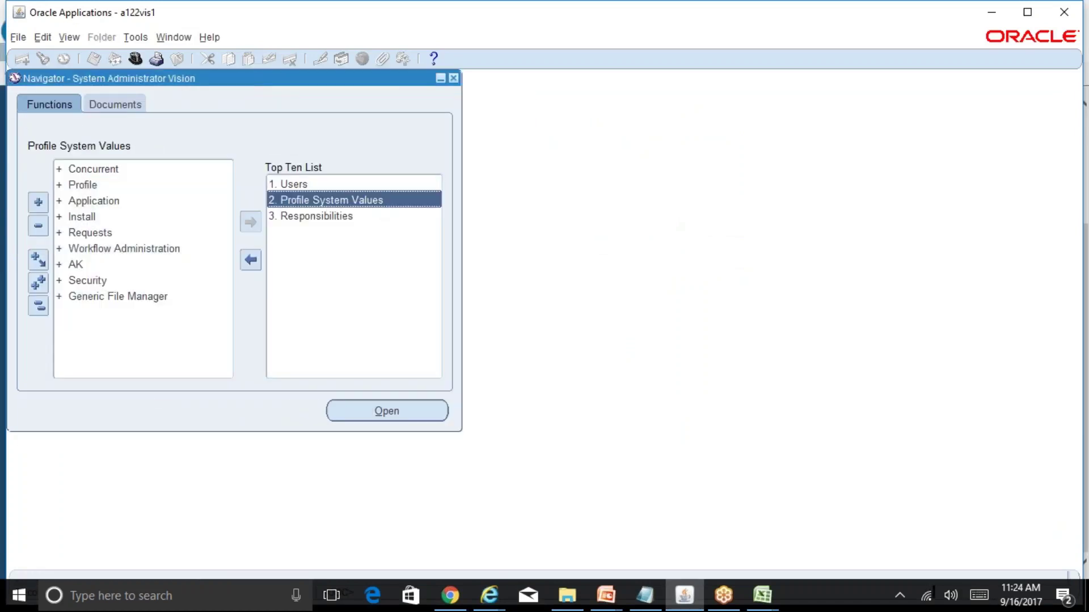
pyautogui.write('GL')
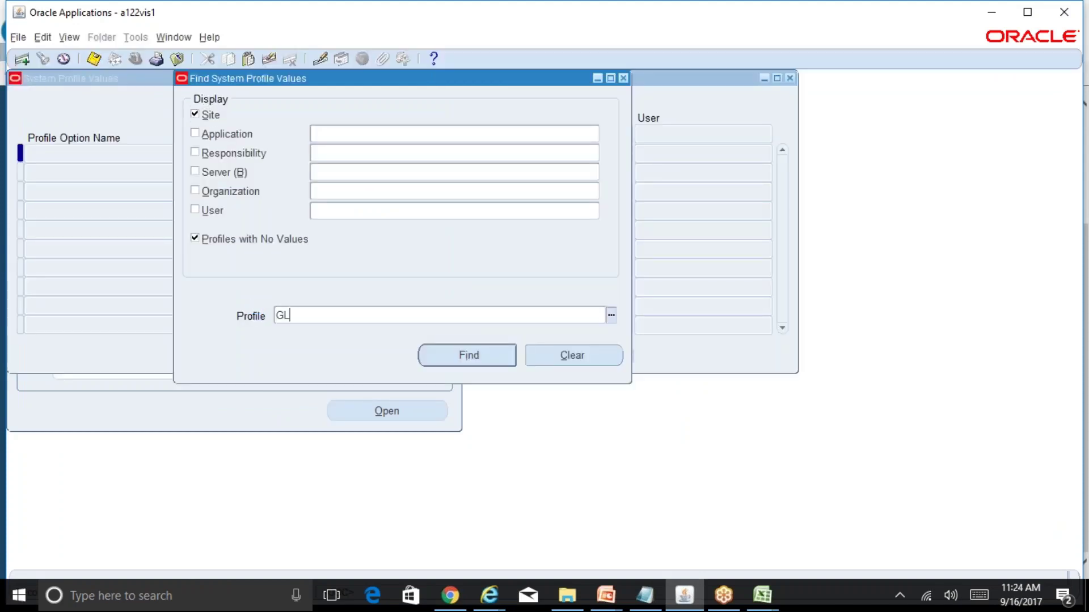
pyautogui.write('%Reval%')
pyautogui.press('Return')
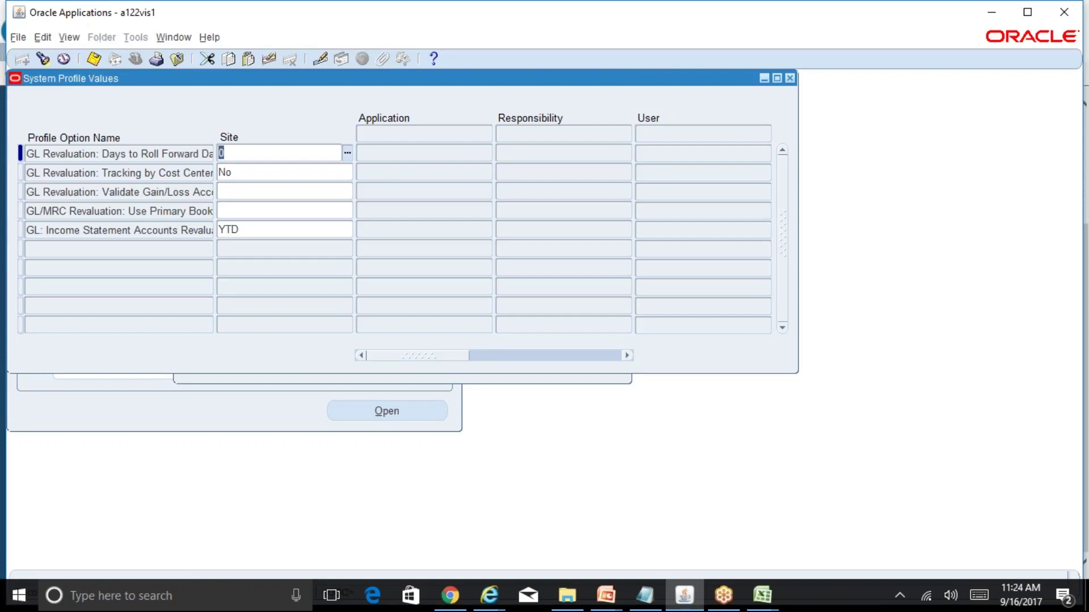
# - Examine the full name and site value of the GL: Income Statement Accounts Revaluation Rule profile option
pyautogui.click(104, 230)
pyautogui.moveTo(219, 246); pyautogui.dragTo(232, 244)
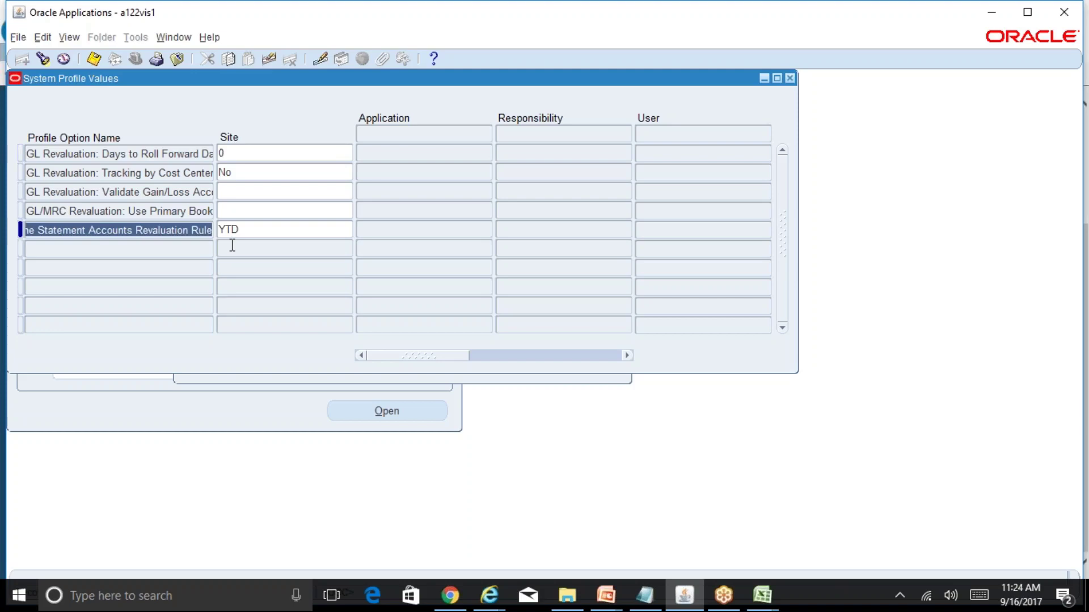
pyautogui.click(153, 232)
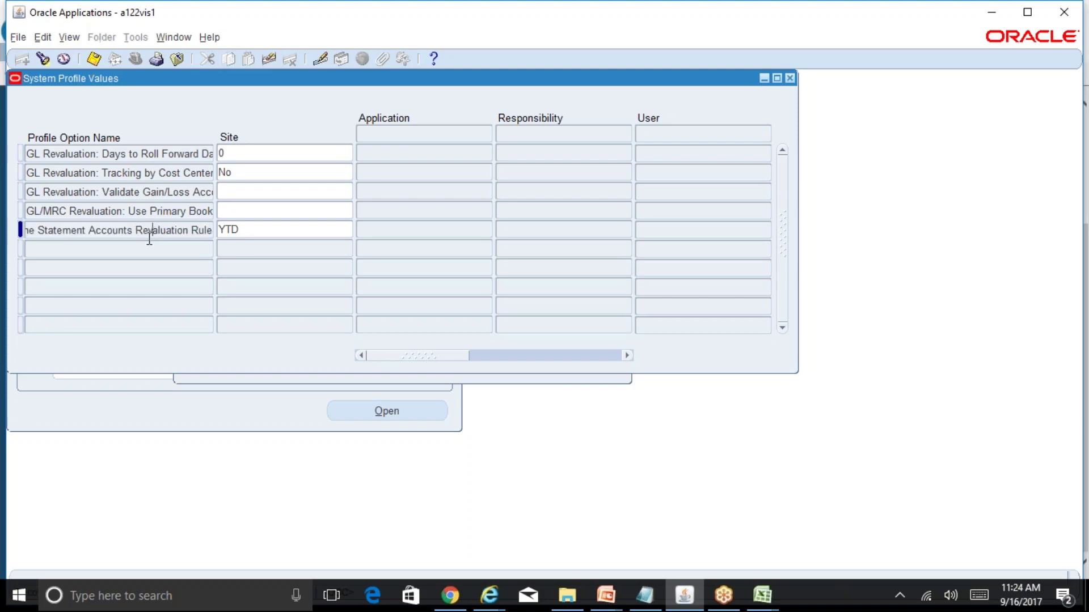
pyautogui.press('Home')
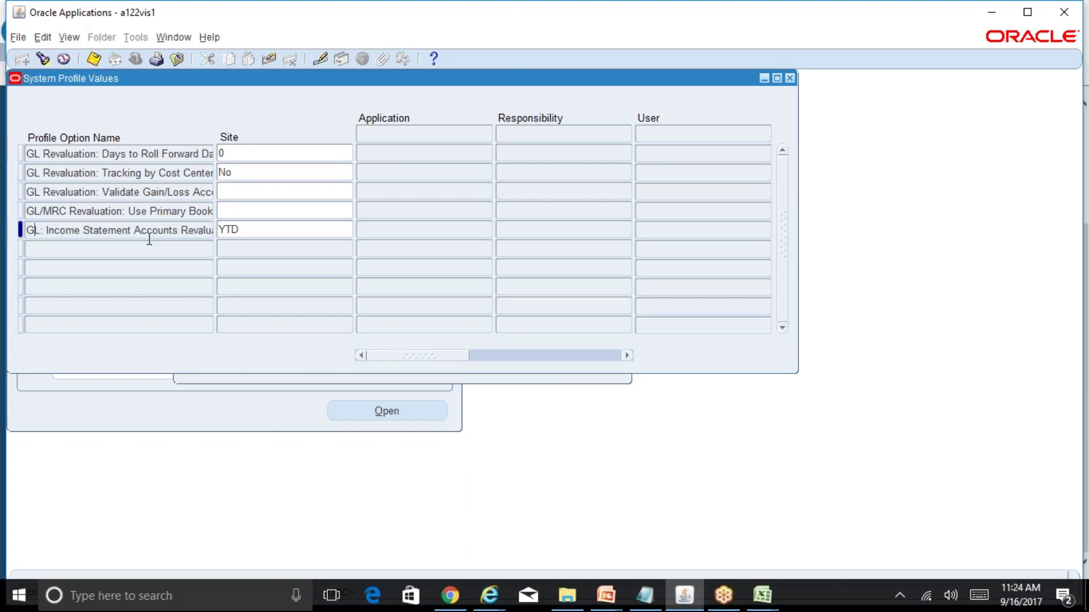
pyautogui.press('End')
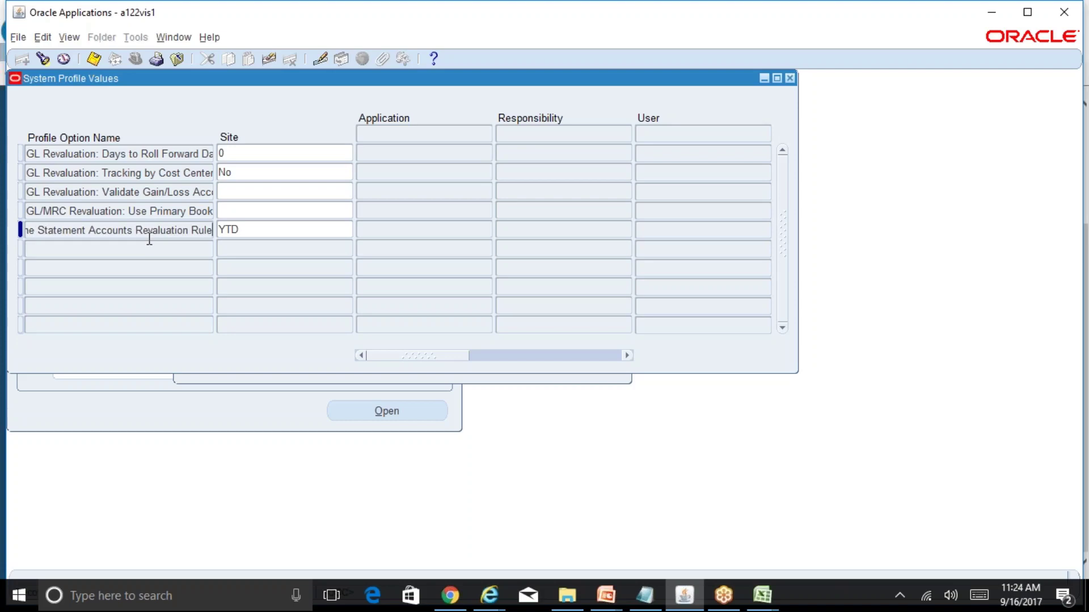
pyautogui.click(102, 196)
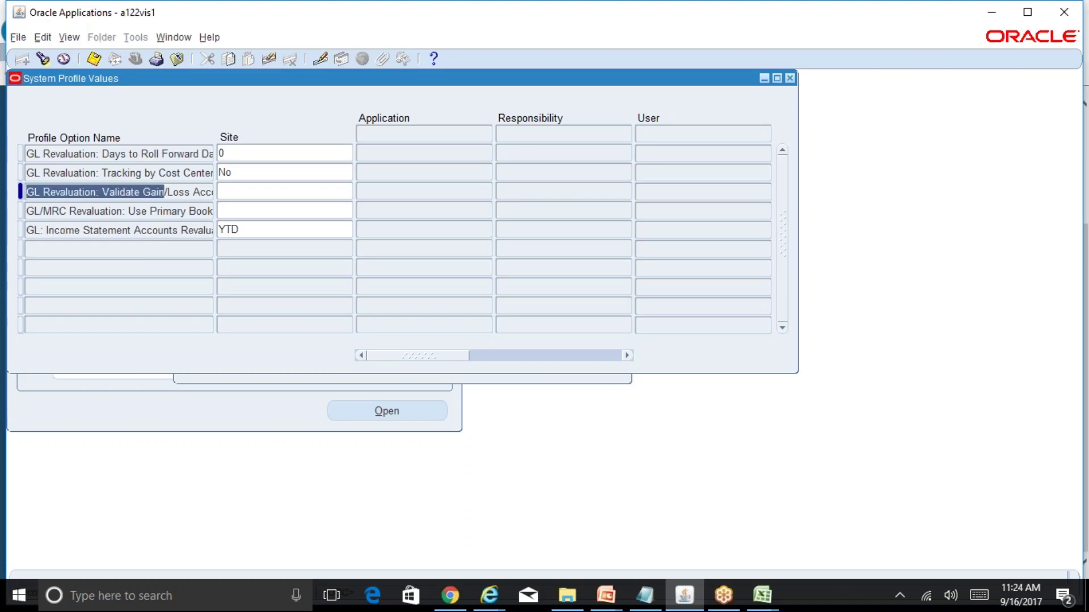
pyautogui.click(208, 228)
pyautogui.click(27, 229)
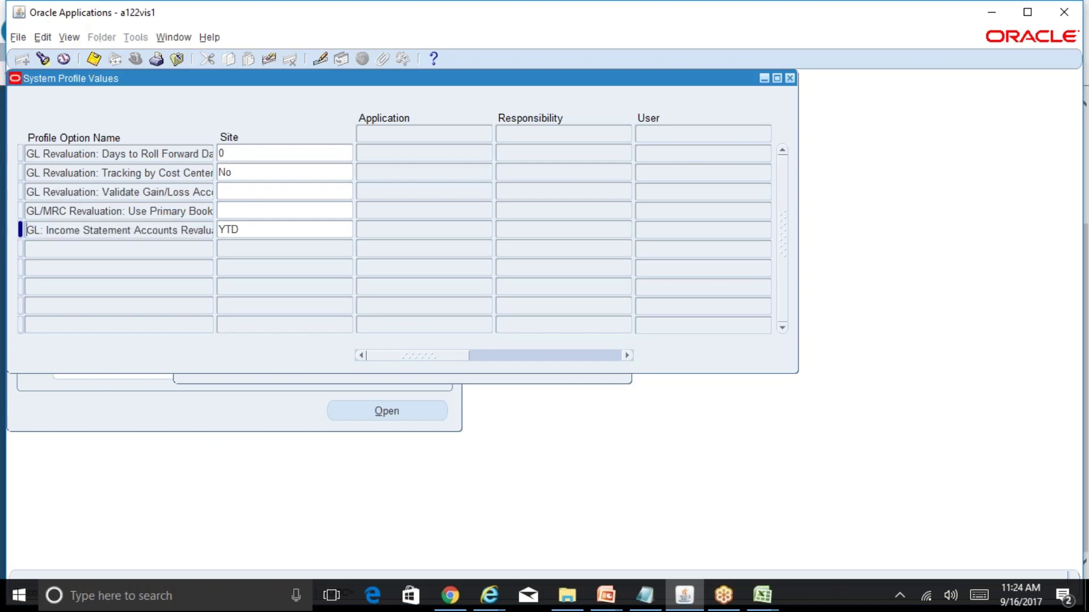
# - Find the system profiles matching GL%Trans% and read the full name of the GL Translation: Revenue/Expense Translation Rule profile
pyautogui.click(48, 59)
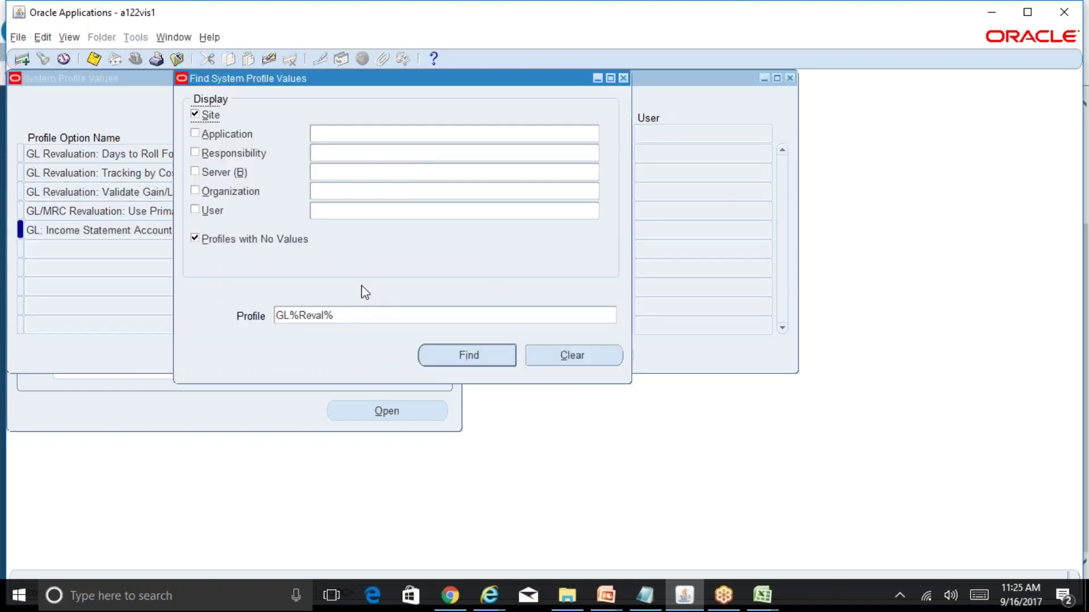
pyautogui.write('GL%Trans%')
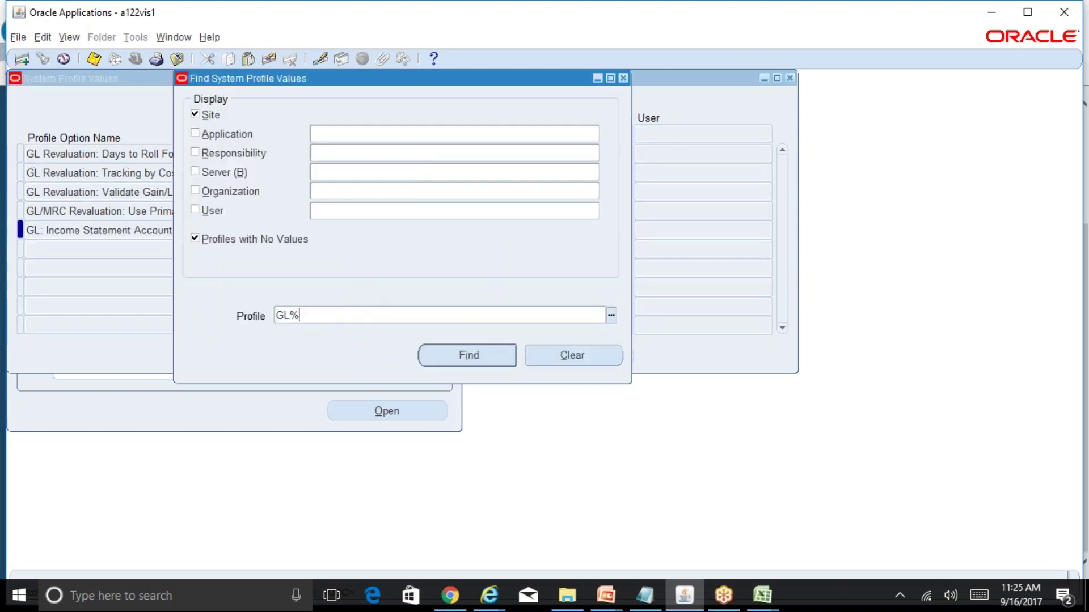
pyautogui.press('Return')
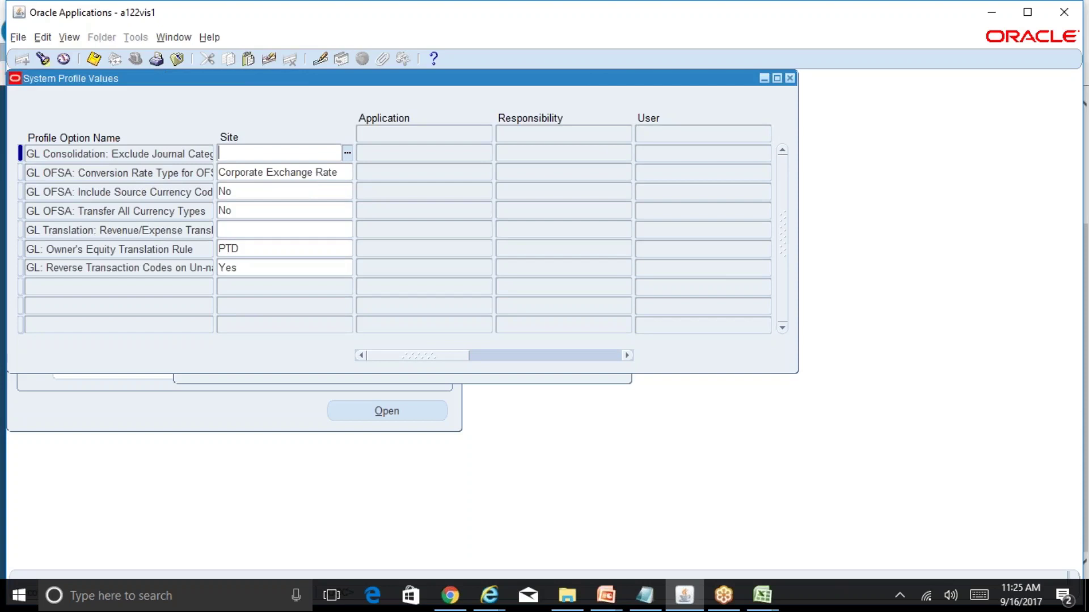
pyautogui.click(118, 230)
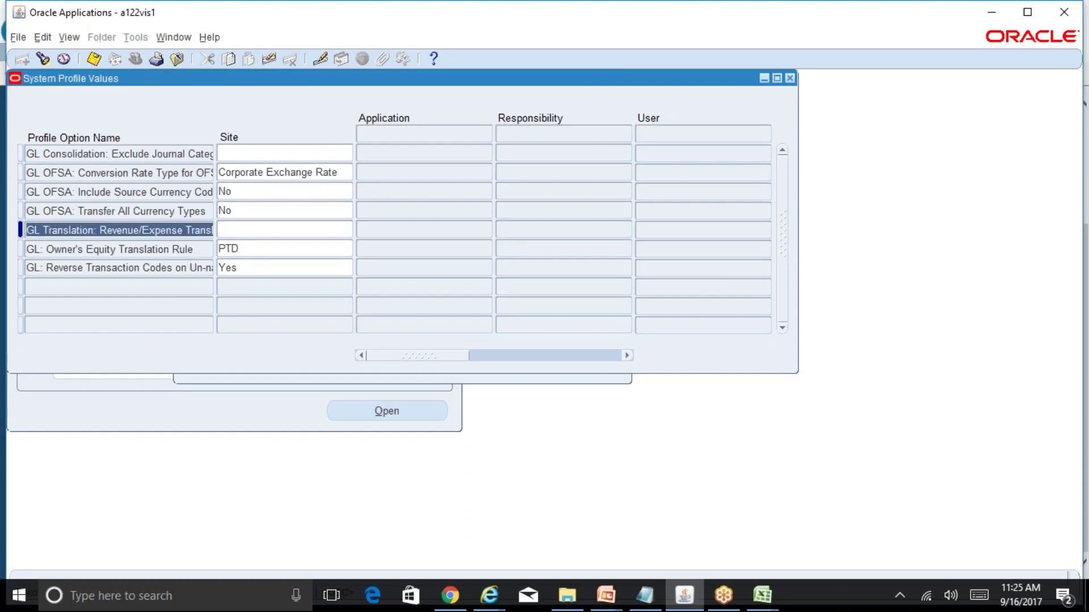
pyautogui.moveTo(117, 230); pyautogui.dragTo(239, 231)
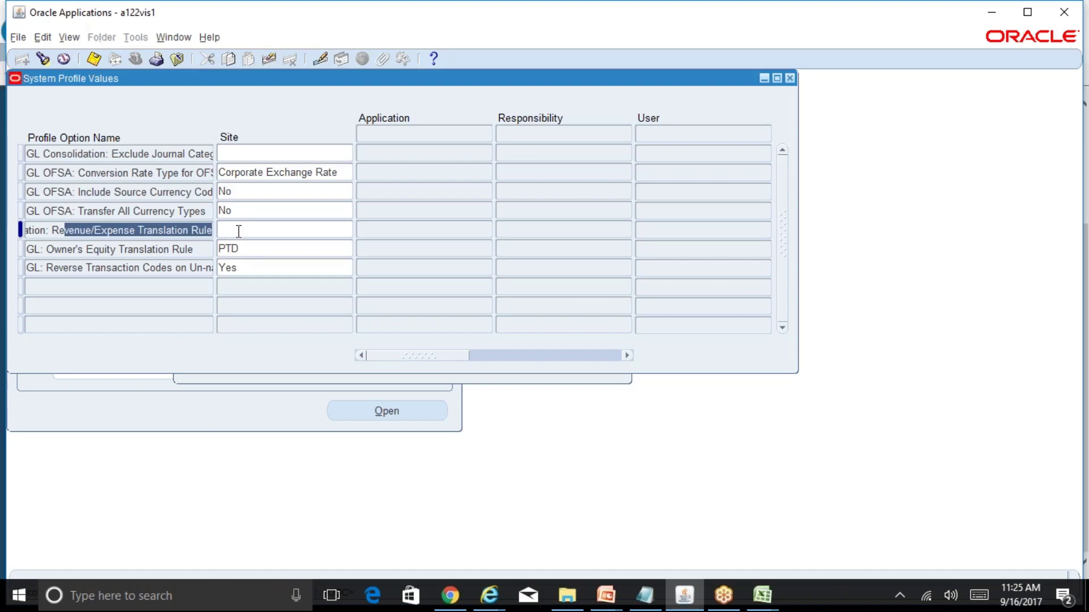
pyautogui.press('Right')
pyautogui.press('Home')
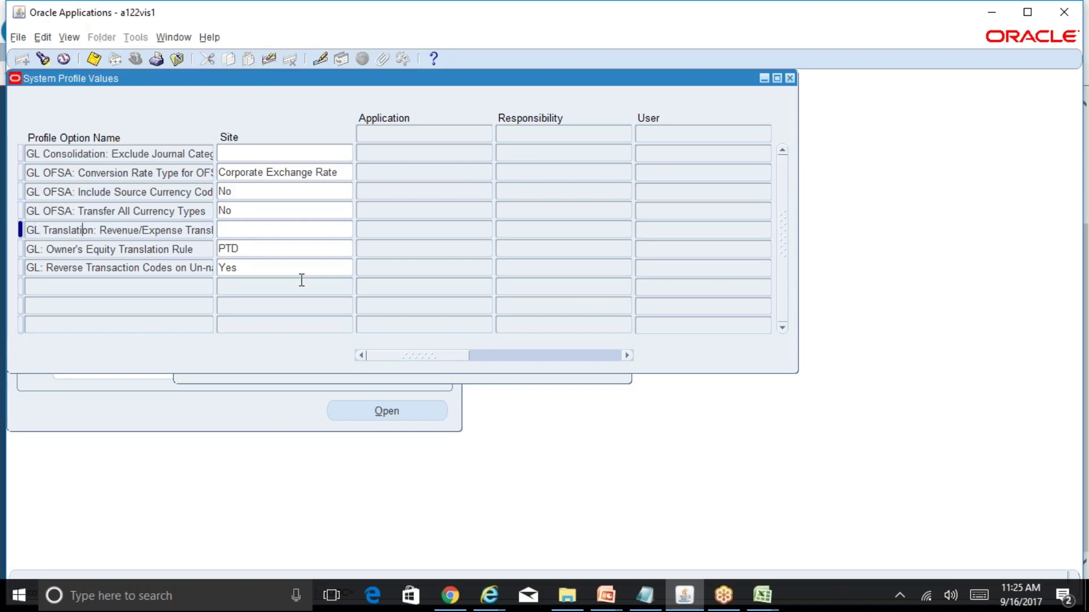
pyautogui.press('End')
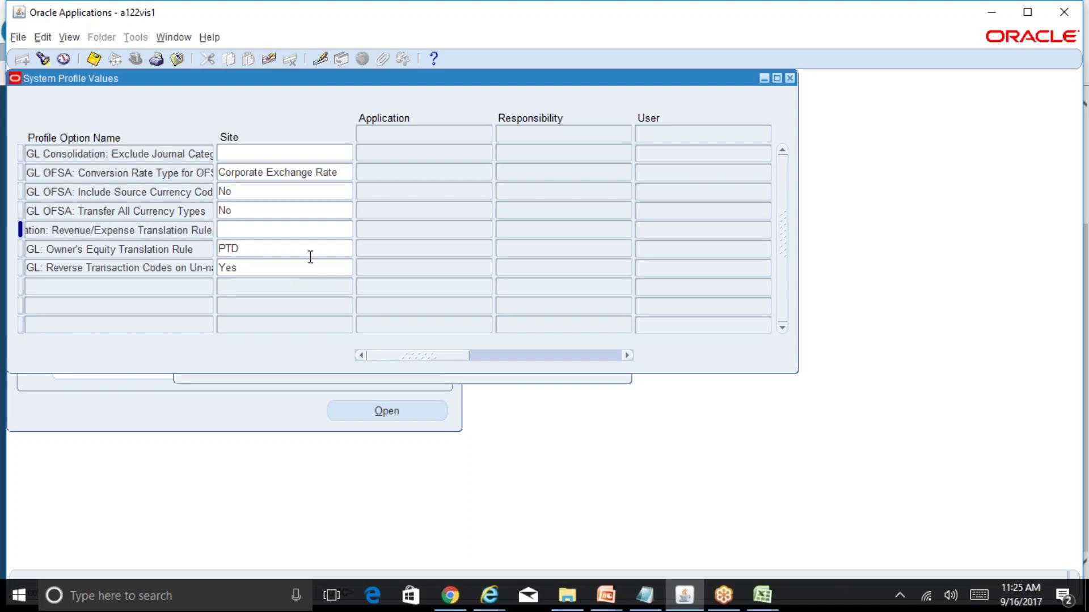
# - View the available site values for the Revenue/Expense Translation Rule without choosing one, and close the System Profile Values form
pyautogui.click(319, 232)
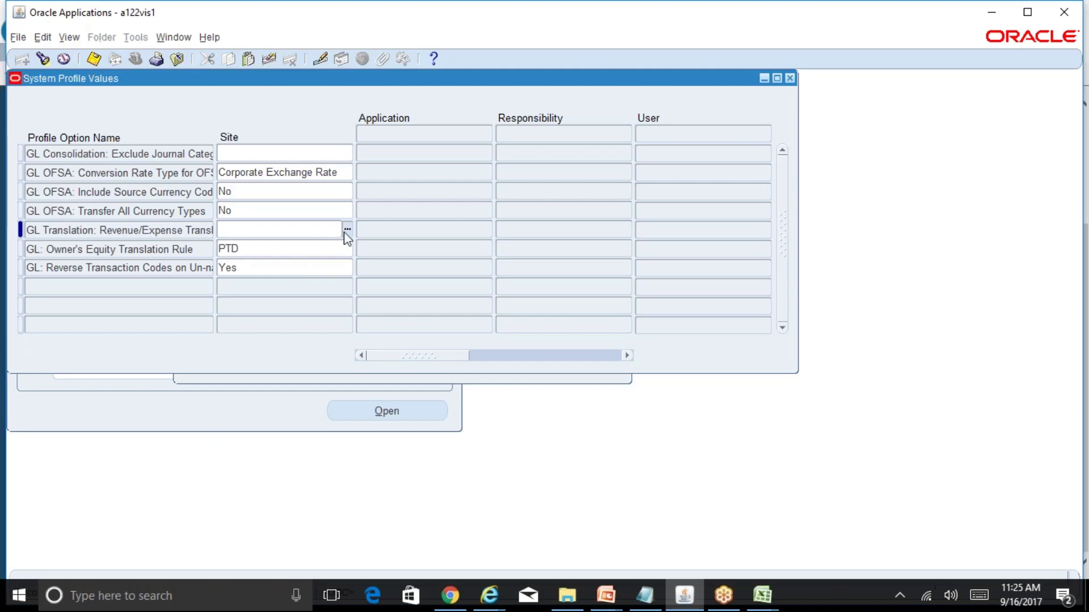
pyautogui.click(347, 229)
pyautogui.click(435, 348)
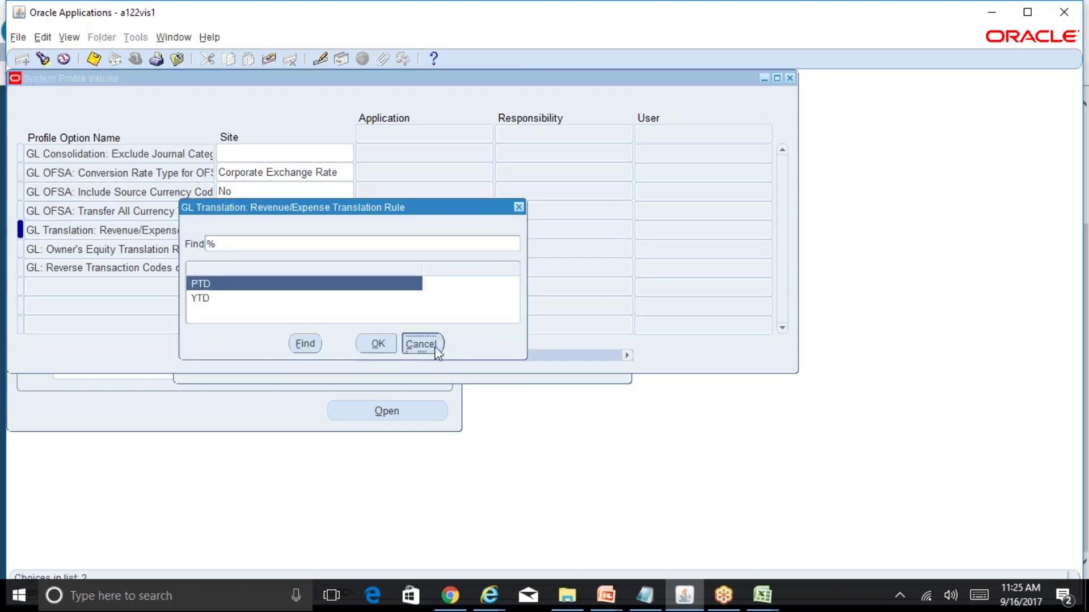
pyautogui.click(196, 230)
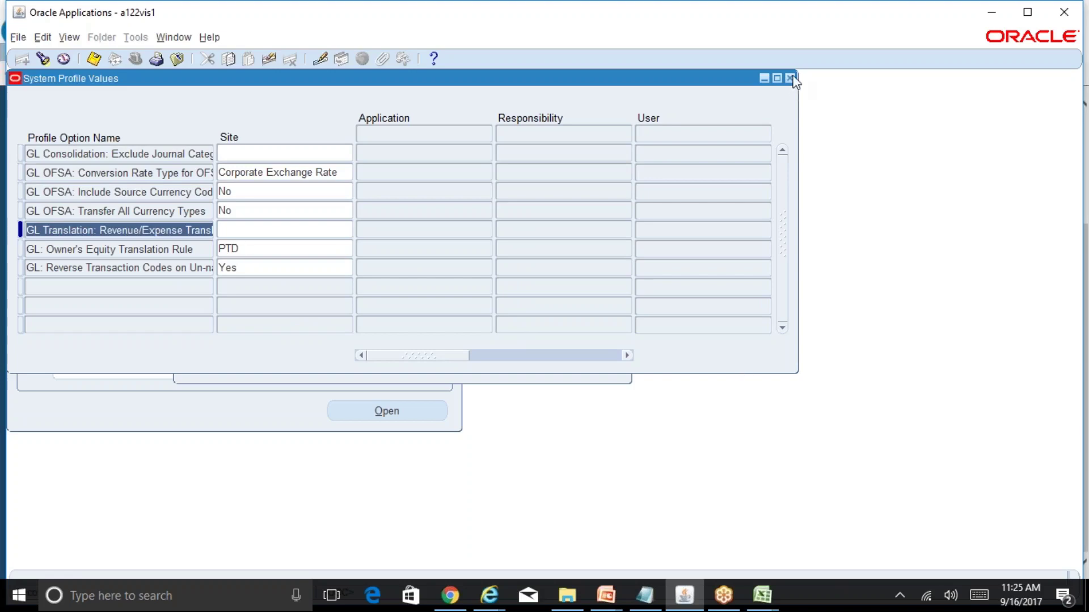
pyautogui.click(790, 79)
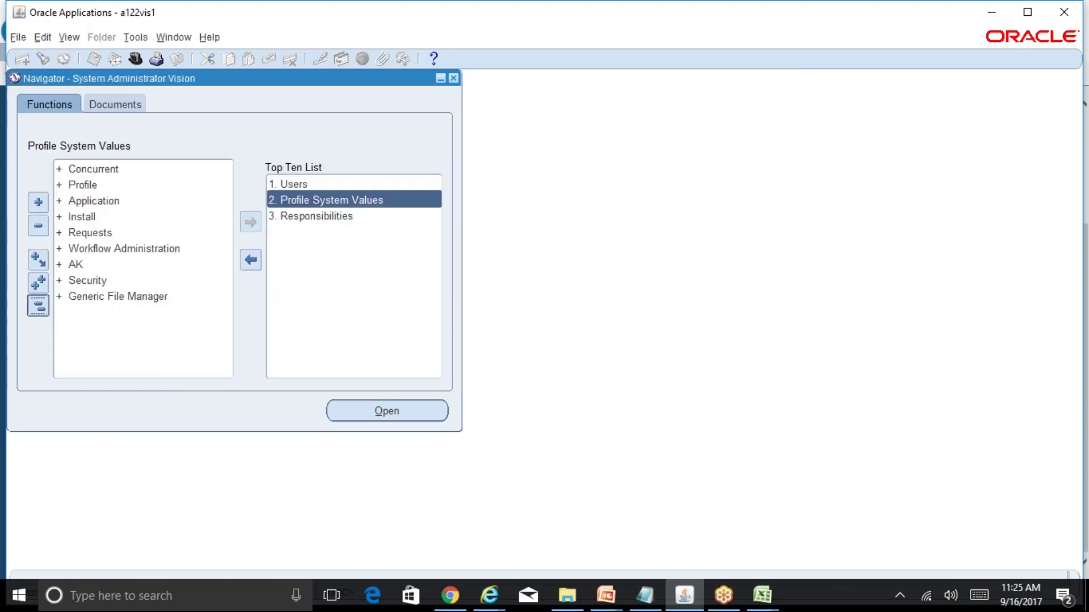
# - Switch to the R12 Table of Contents workbook in Excel, review the translation notes, and show the Table of Contents sheet
pyautogui.moveTo(759, 593)
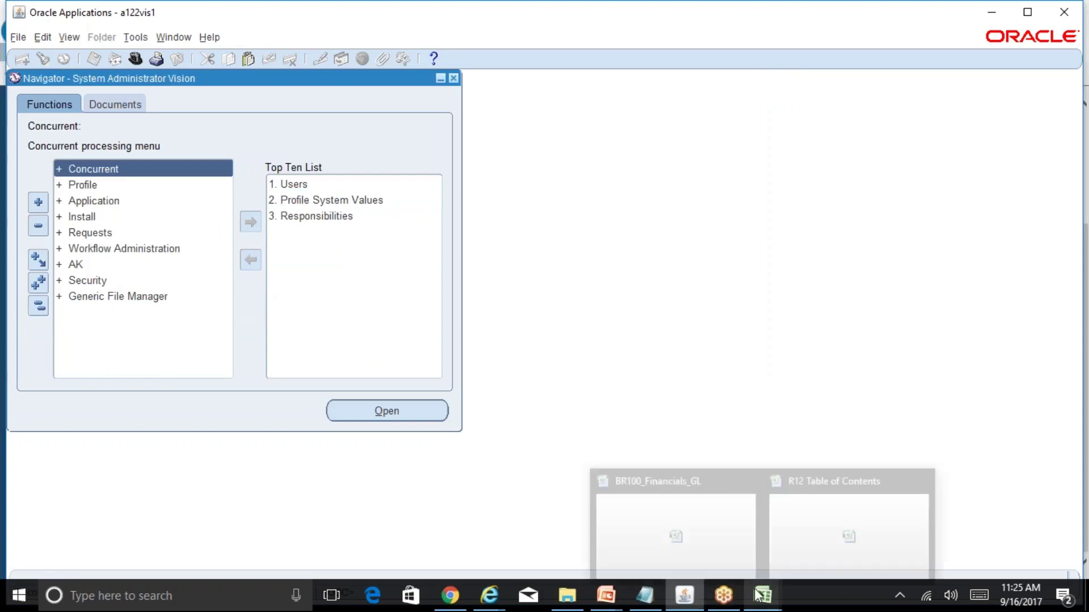
pyautogui.click(819, 535)
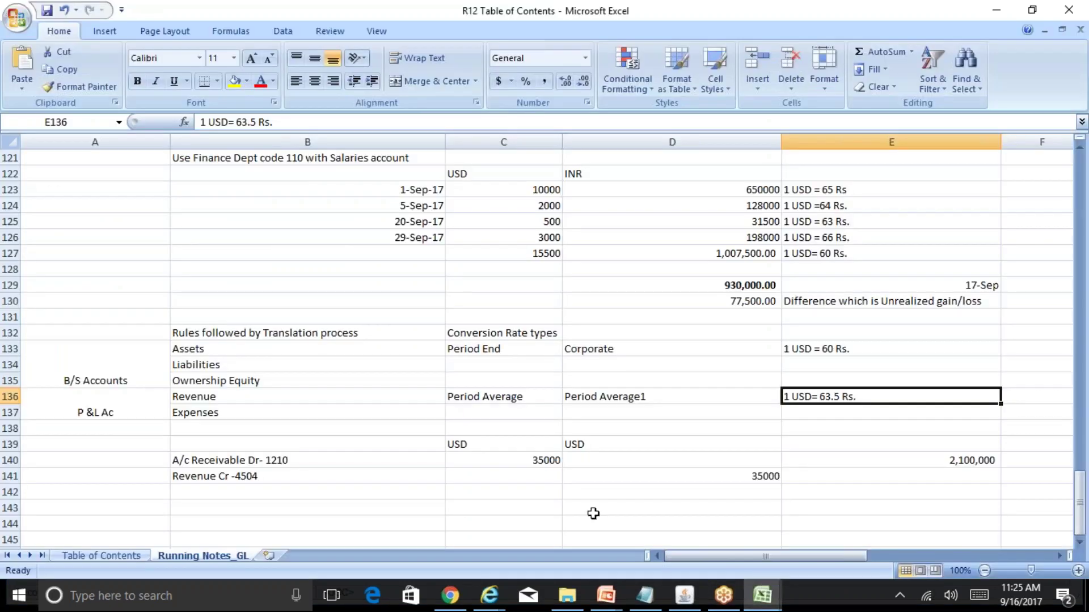
pyautogui.click(456, 471)
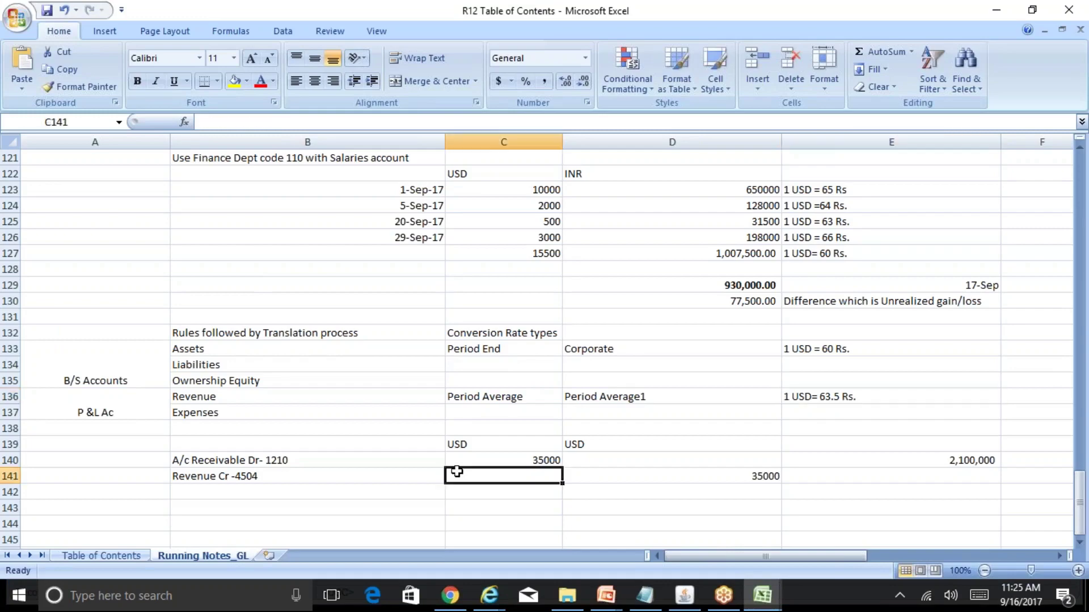
pyautogui.click(129, 556)
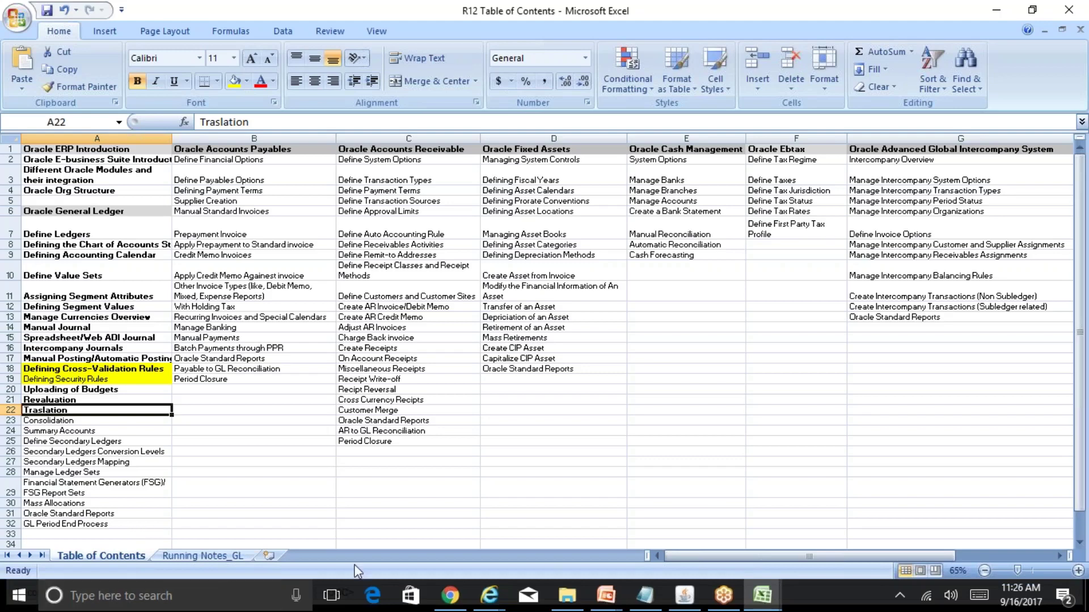
# - Switch to the Accounting Setup page in Internet Explorer, cancel the ledger options update, and return to the Accounting Setups list
pyautogui.click(487, 594)
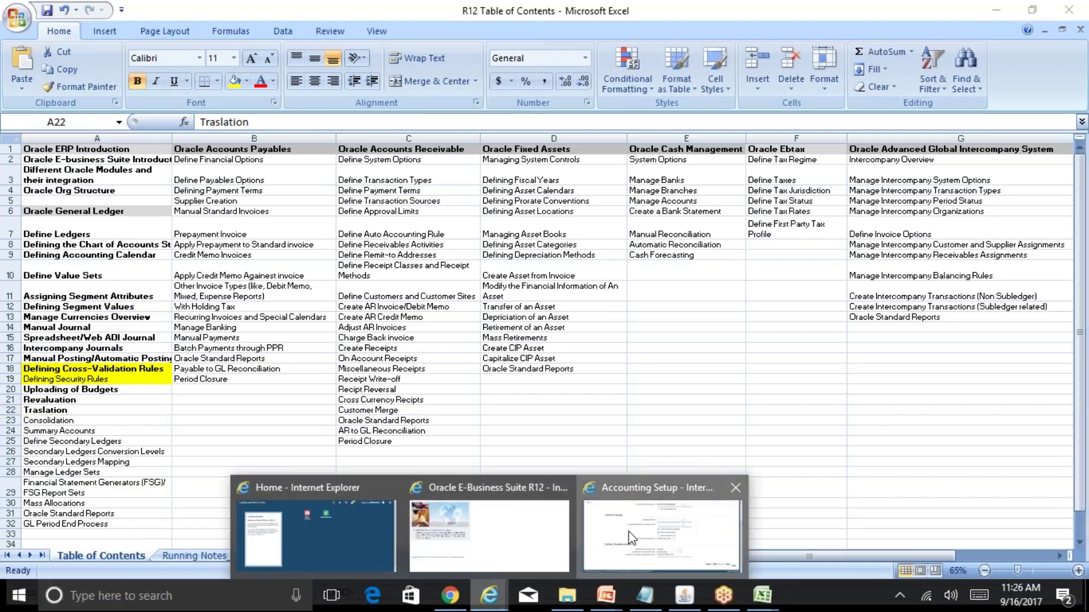
pyautogui.click(628, 532)
pyautogui.click(859, 521)
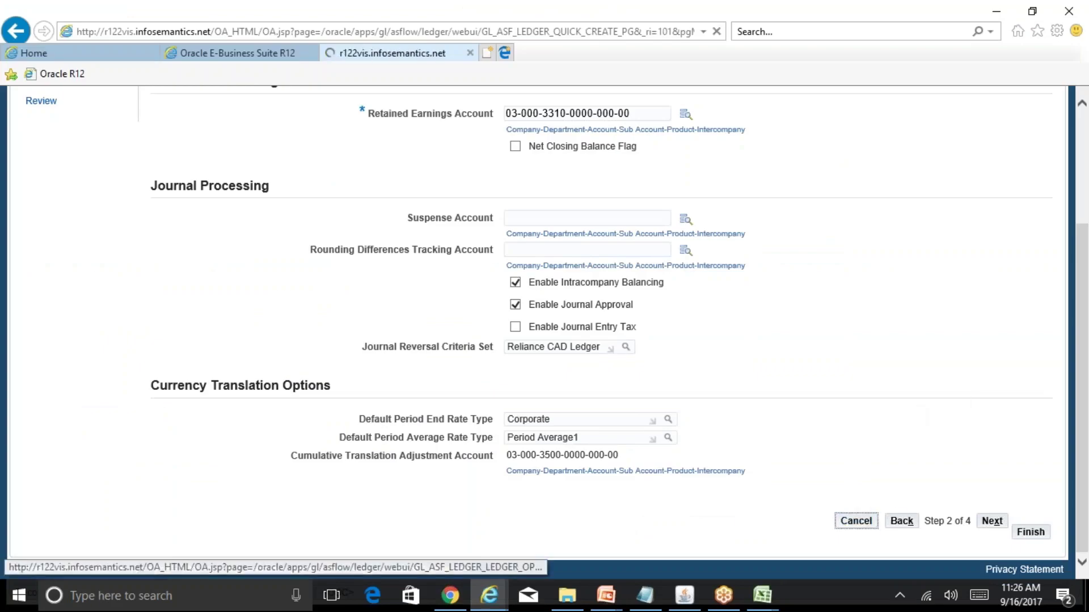
pyautogui.click(978, 190)
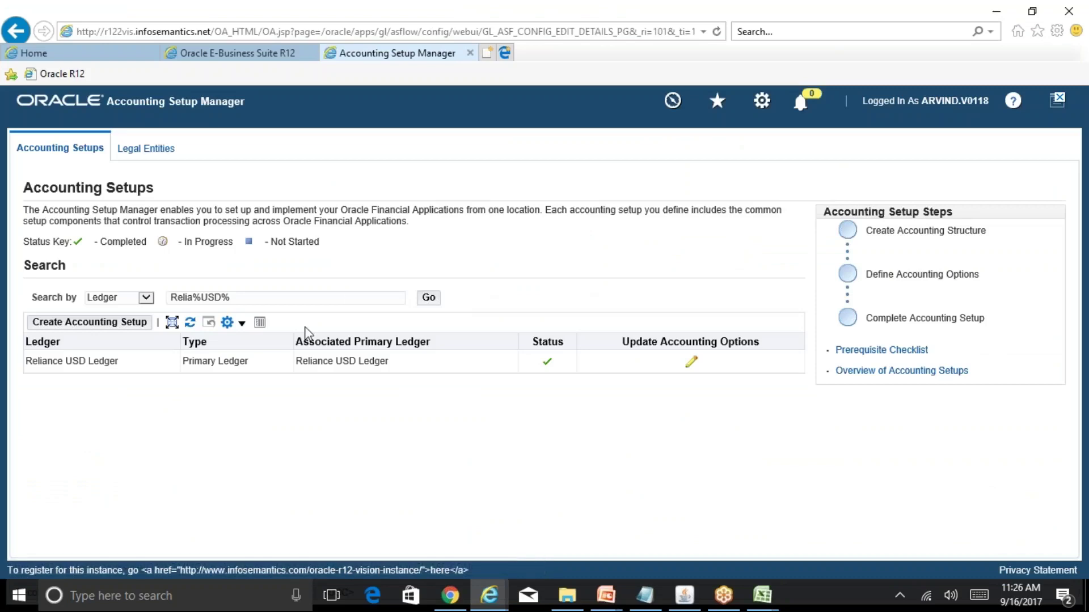
# - Open the Reporting Currencies setup step in the accounting options of Reliance USD Ledger
pyautogui.click(689, 362)
pyautogui.moveTo(1087, 259); pyautogui.dragTo(1087, 371)
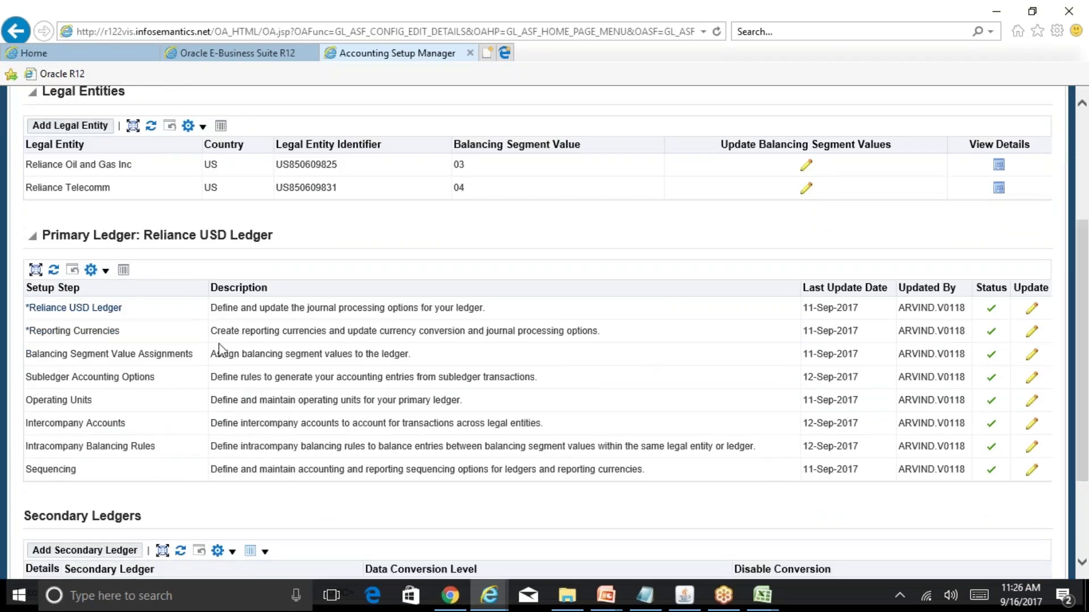
pyautogui.click(1036, 334)
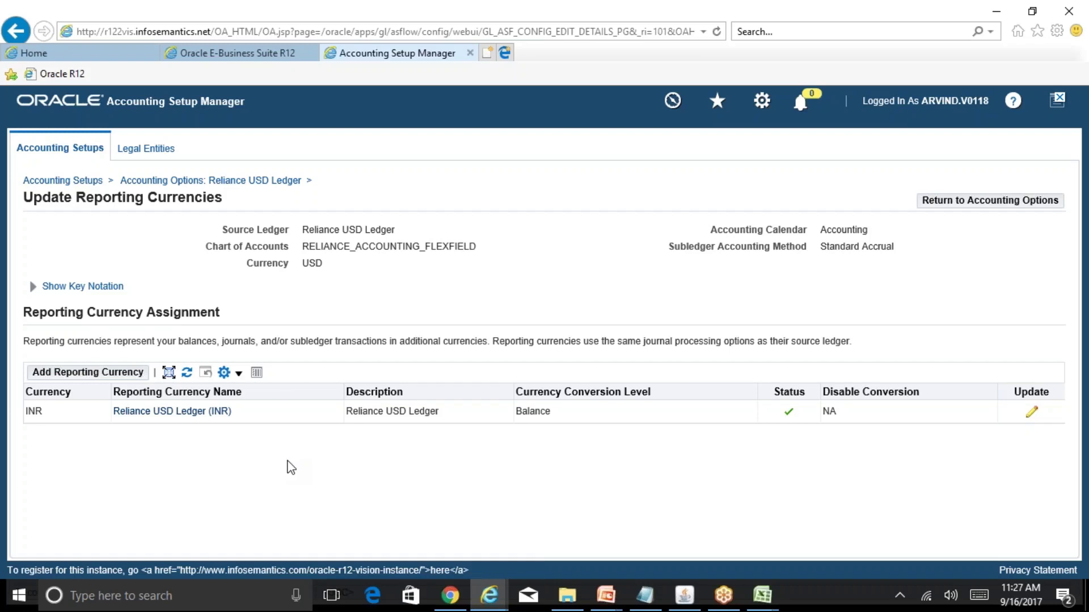
# - Return to Oracle Applications and switch the responsibility to General Ledger Superuser, Reliance USD, rechecking the Reporting Currencies page in Internet Explorer before confirming
pyautogui.click(685, 594)
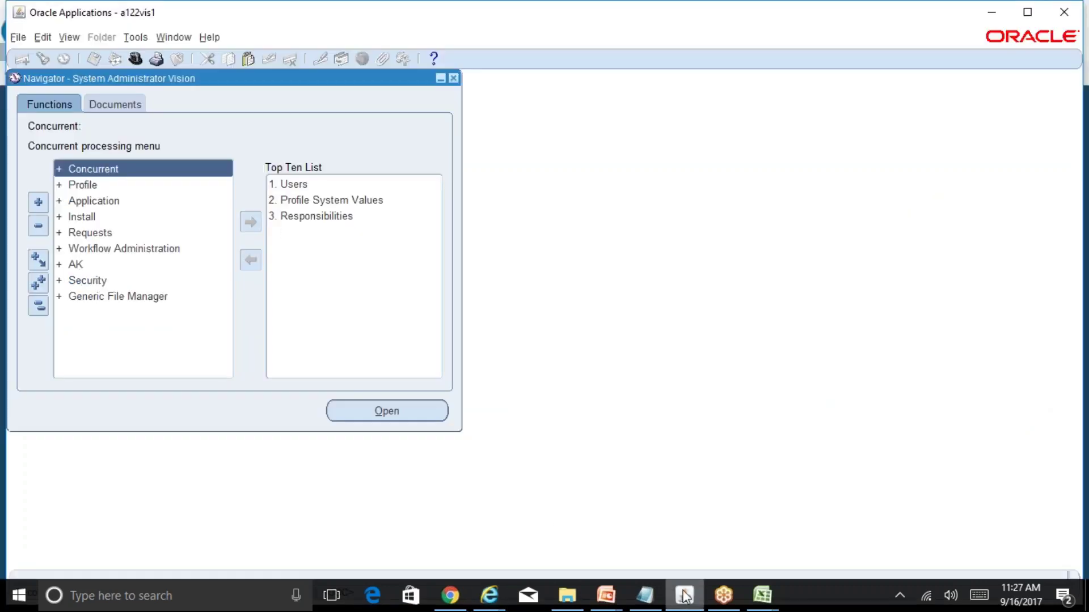
pyautogui.write('3')
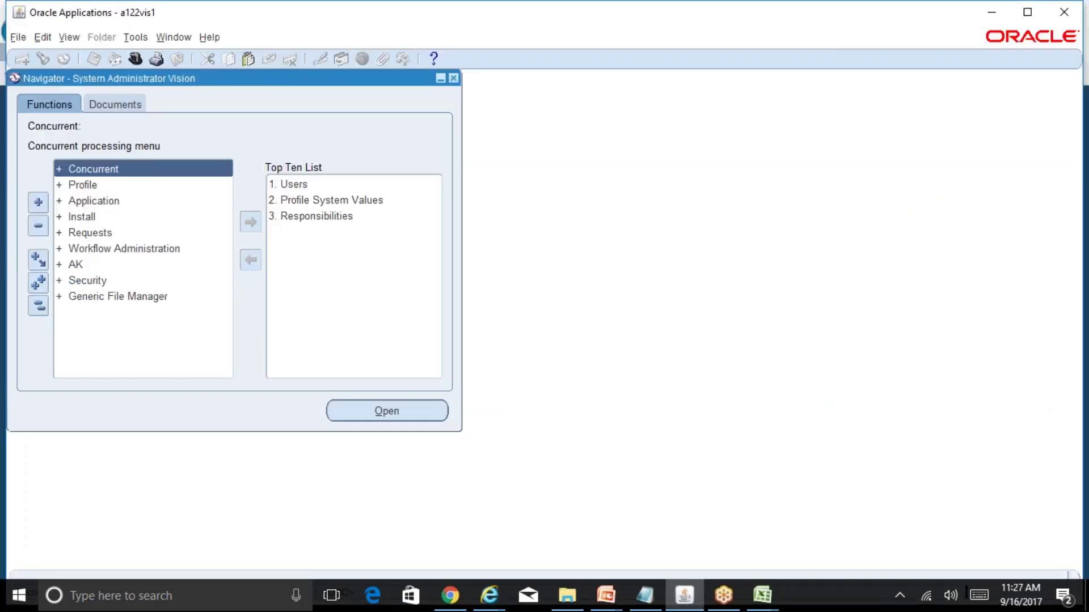
pyautogui.write('general Ledger%')
pyautogui.press('Return')
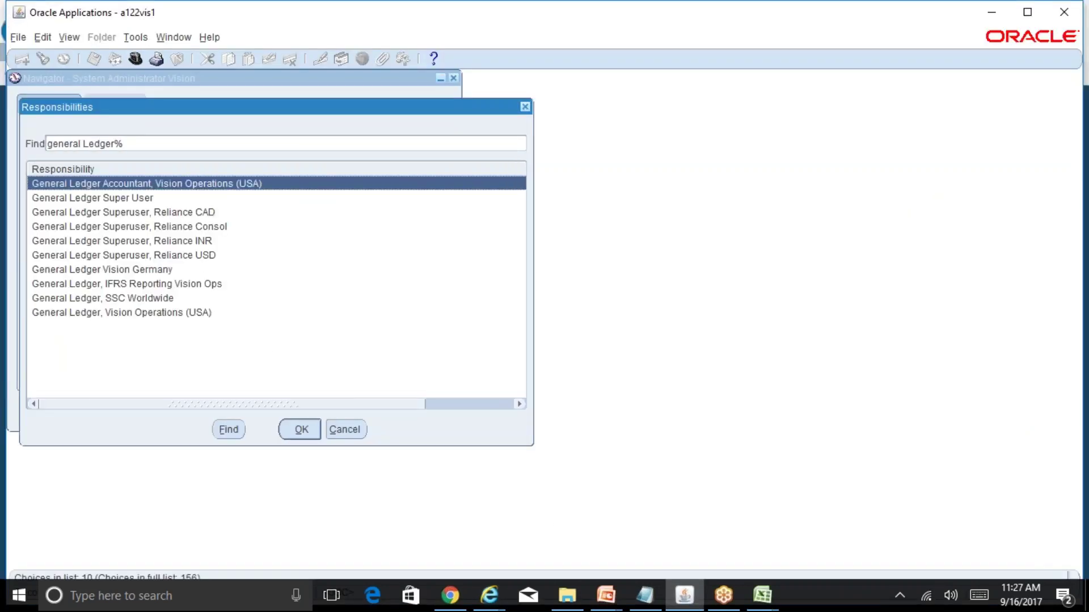
pyautogui.press('Down')
pyautogui.press('Down')
pyautogui.press('Down')
pyautogui.press('Down')
pyautogui.press('Down')
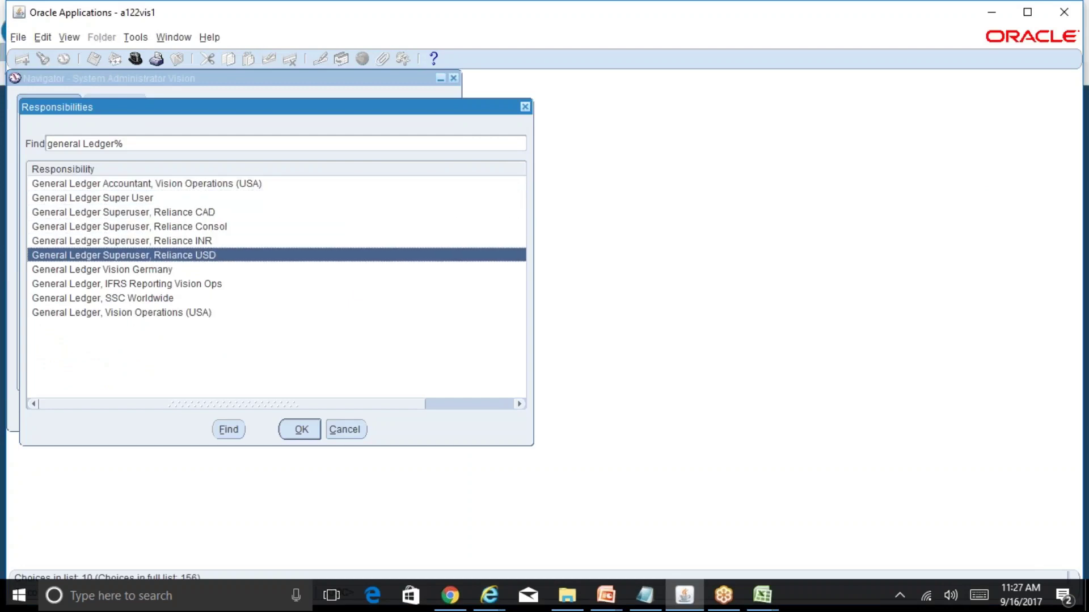
pyautogui.hotkey('alt', 'Tab')
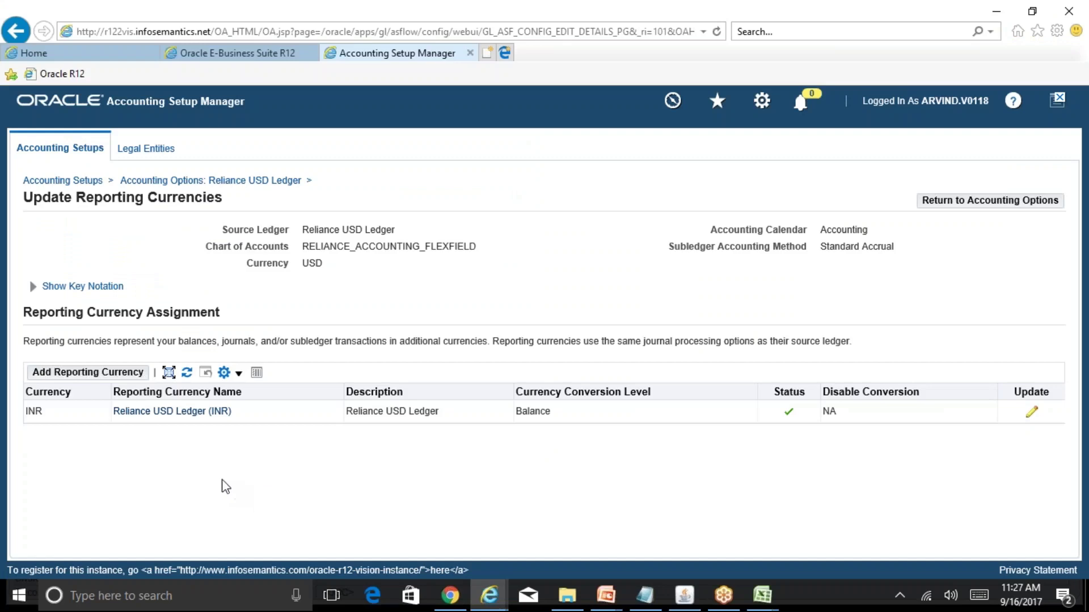
pyautogui.moveTo(683, 599)
pyautogui.click(684, 599)
pyautogui.click(301, 429)
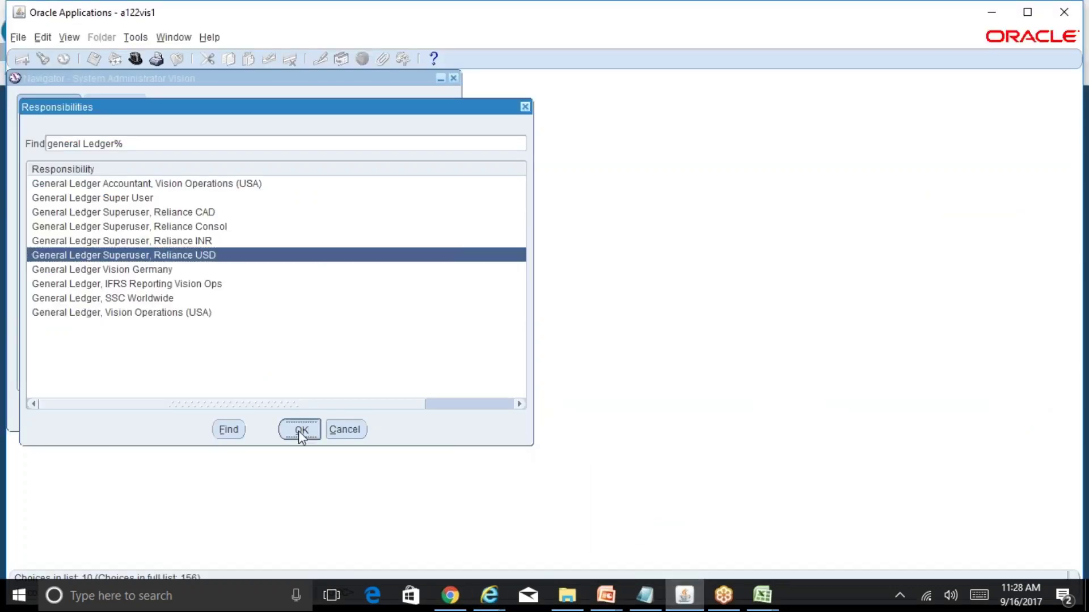
# - Open the Account Inquiry form, check the ledgers and ledger sets available for Reliance USD, cancel the list, and close the form
pyautogui.click(85, 201)
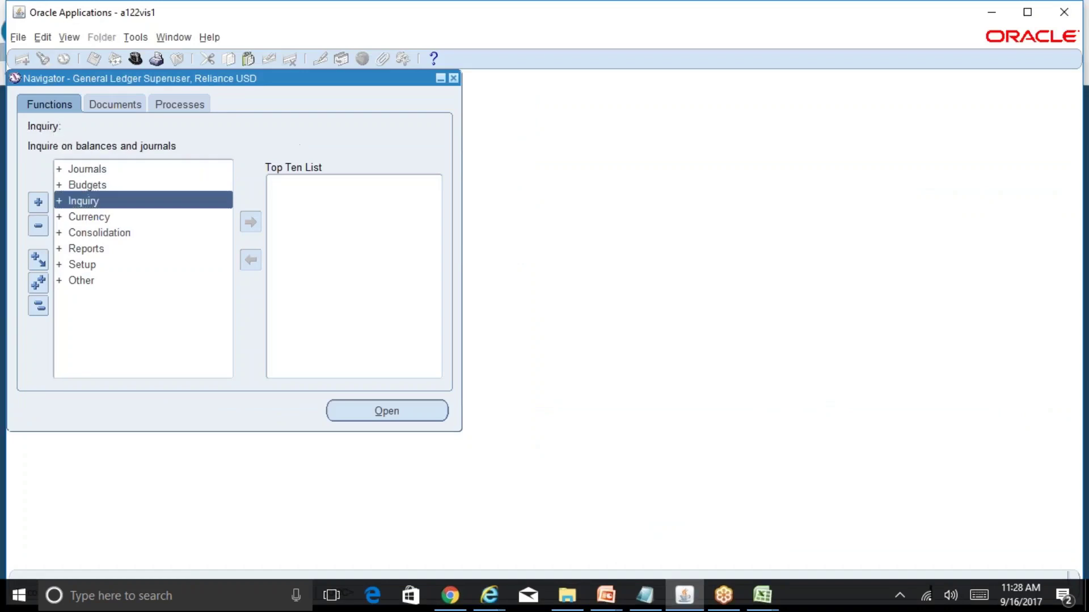
pyautogui.doubleClick(85, 200)
pyautogui.doubleClick(110, 214)
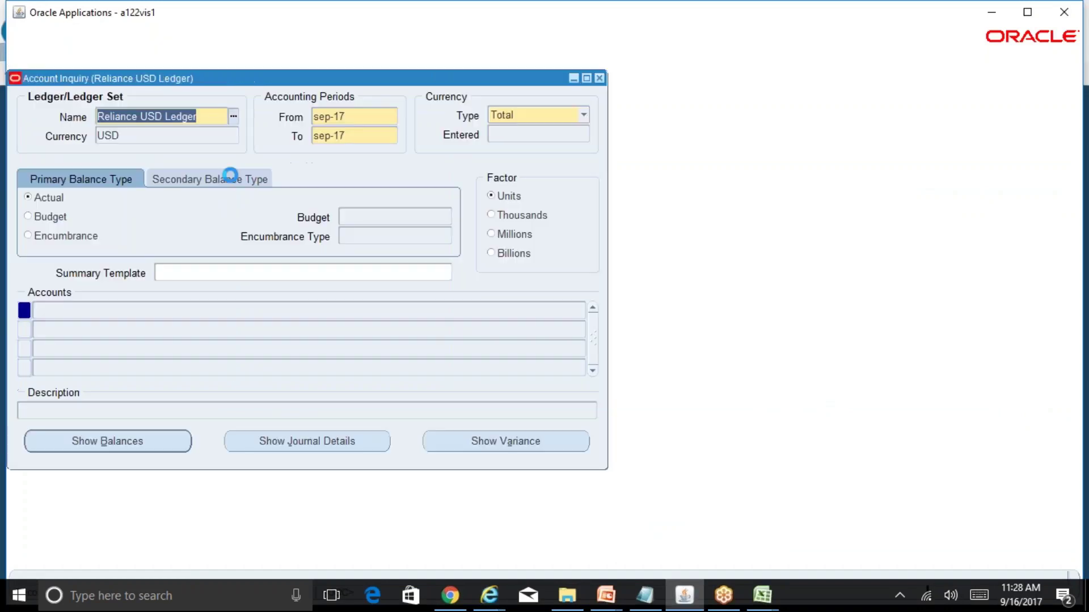
pyautogui.click(233, 116)
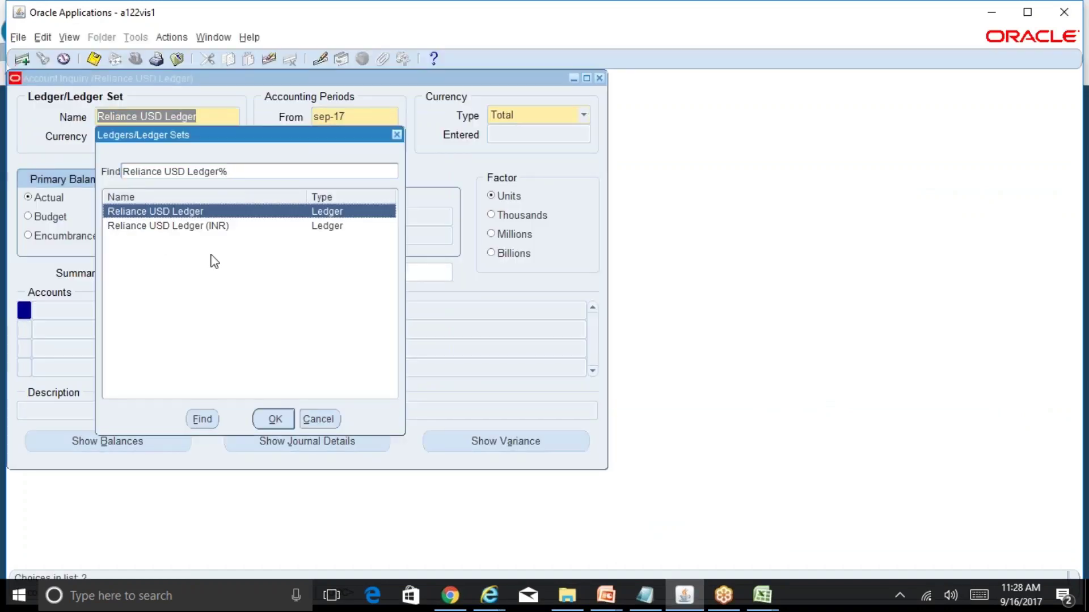
pyautogui.click(321, 425)
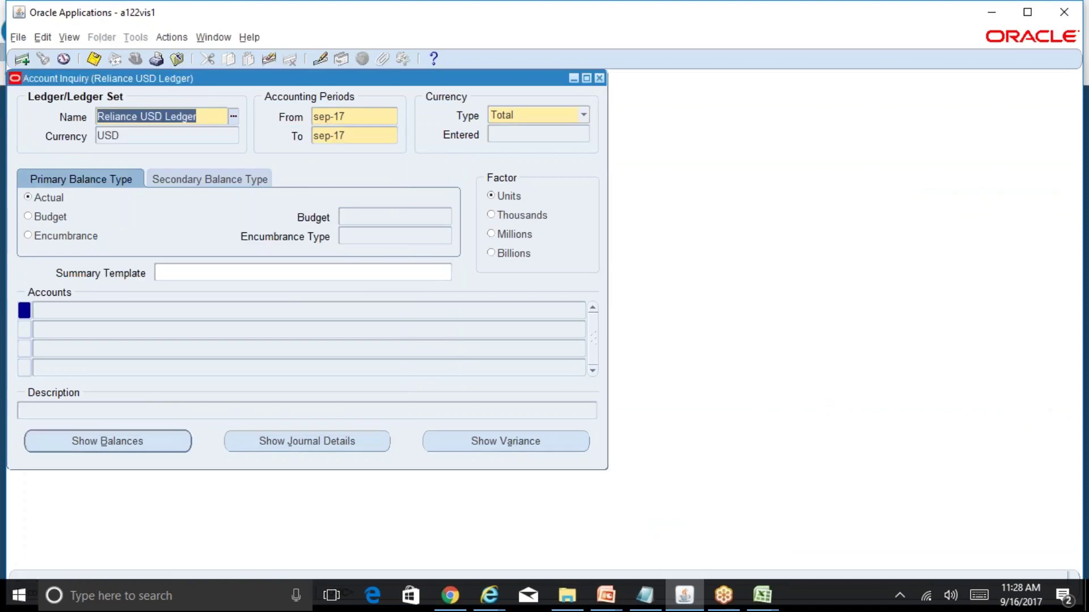
pyautogui.click(598, 78)
# - Start a new concurrent request, search for reports matching Trial%Bal%, and choose Trial Balance - Detail to open its parameters
pyautogui.hotkey('alt', 'v')
pyautogui.press('r')
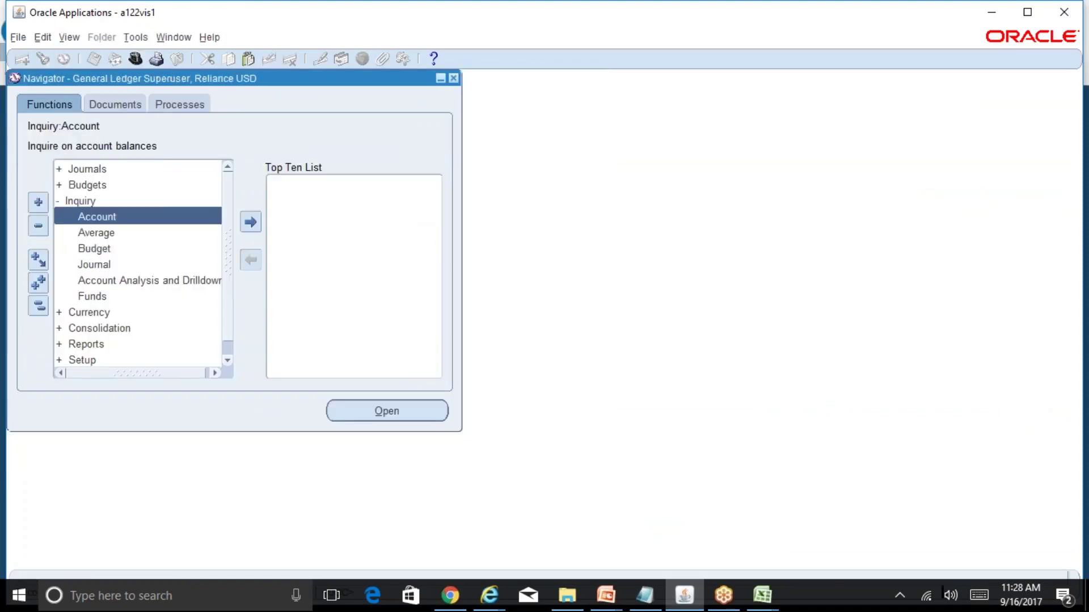
pyautogui.hotkey('alt', 'n')
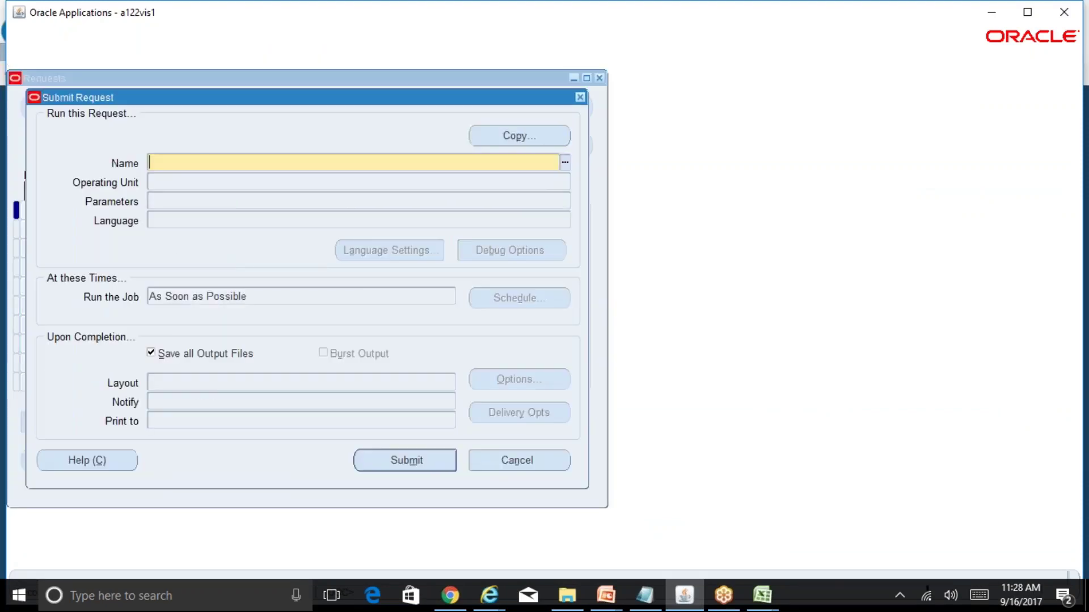
pyautogui.write('Trans%')
pyautogui.press('BackSpace')
pyautogui.press('BackSpace')
pyautogui.press('BackSpace')
pyautogui.press('BackSpace')
pyautogui.write('ial%Bal%')
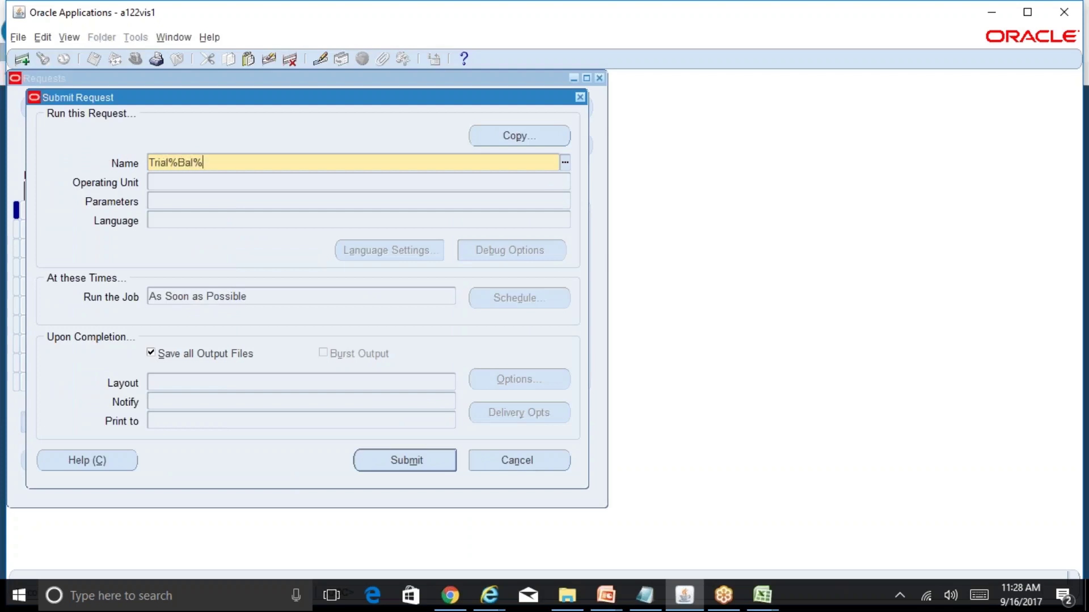
pyautogui.press('Tab')
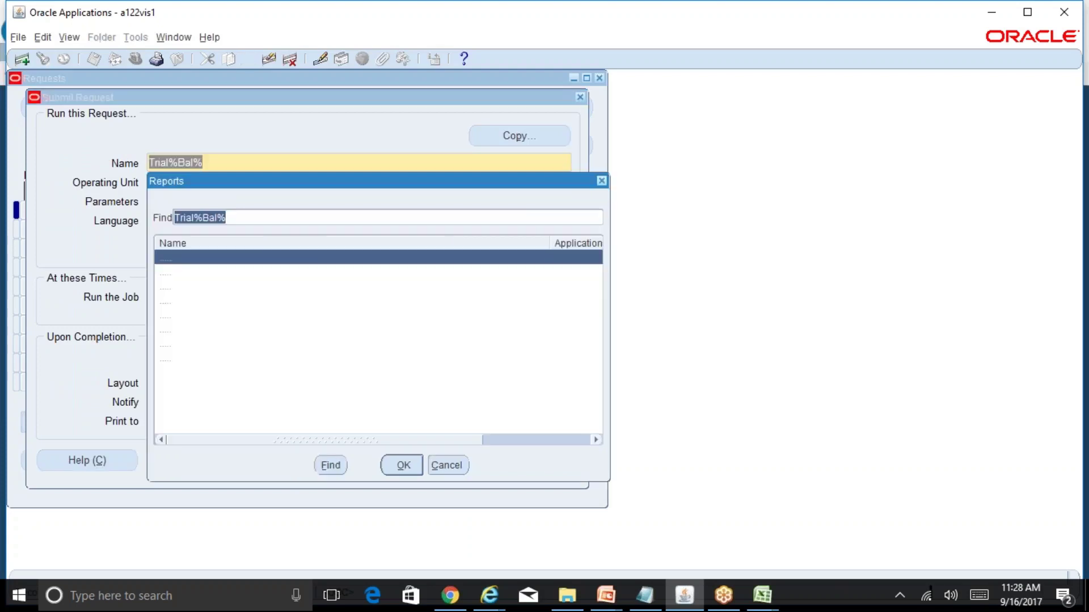
pyautogui.press('Down')
pyautogui.press('Down')
pyautogui.press('Down')
pyautogui.press('Down')
pyautogui.press('Return')
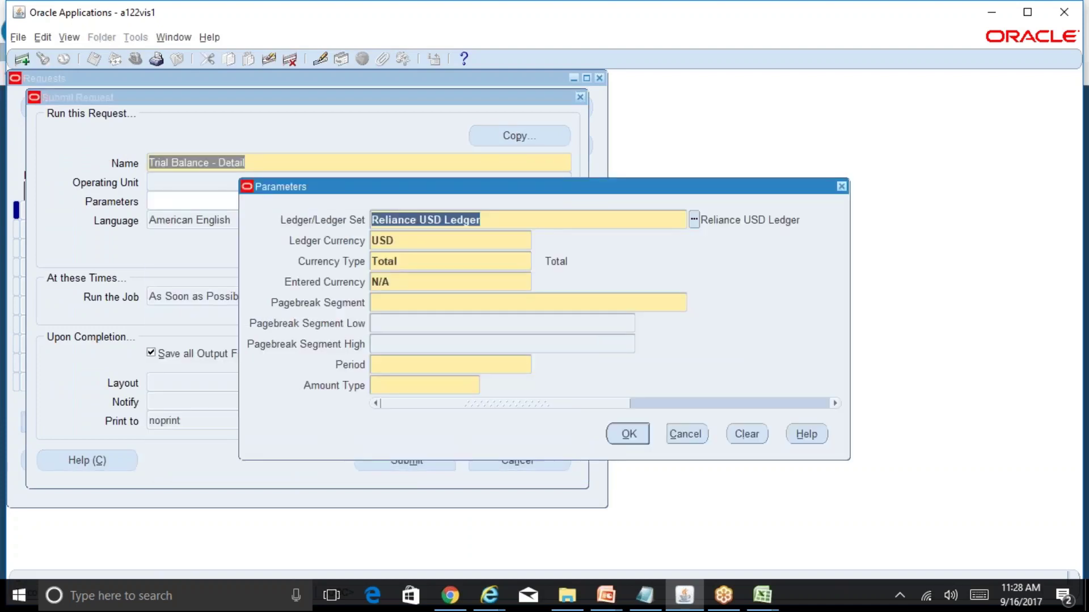
# - Review the Ledger/Ledger Set choices for the Trial Balance - Detail request, then cancel the list, the parameters, and the request
pyautogui.hotkey('ctrl', 'l')
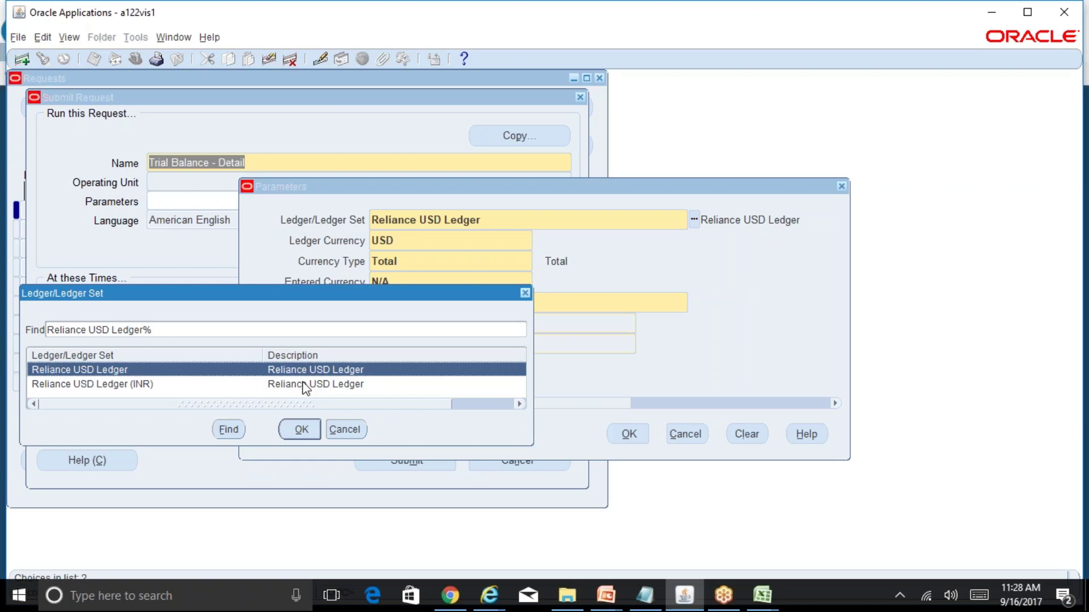
pyautogui.click(358, 432)
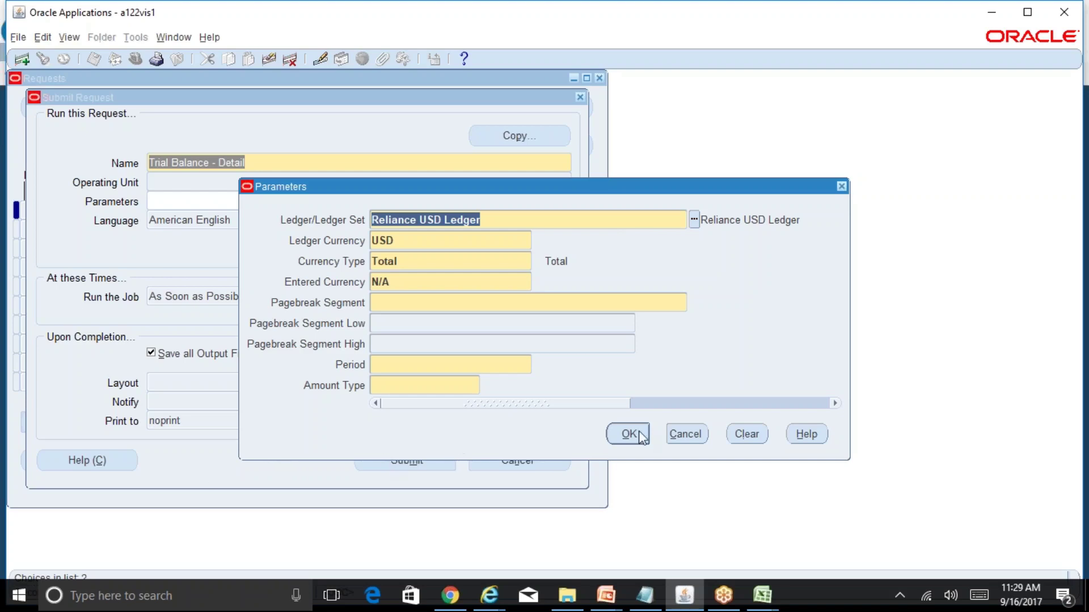
pyautogui.click(686, 435)
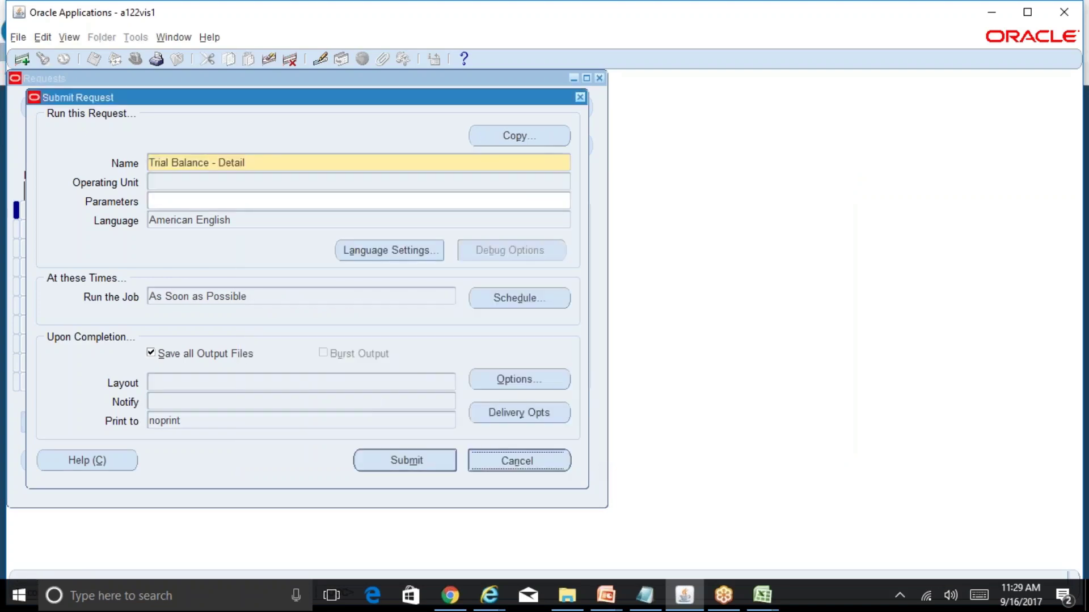
pyautogui.click(517, 460)
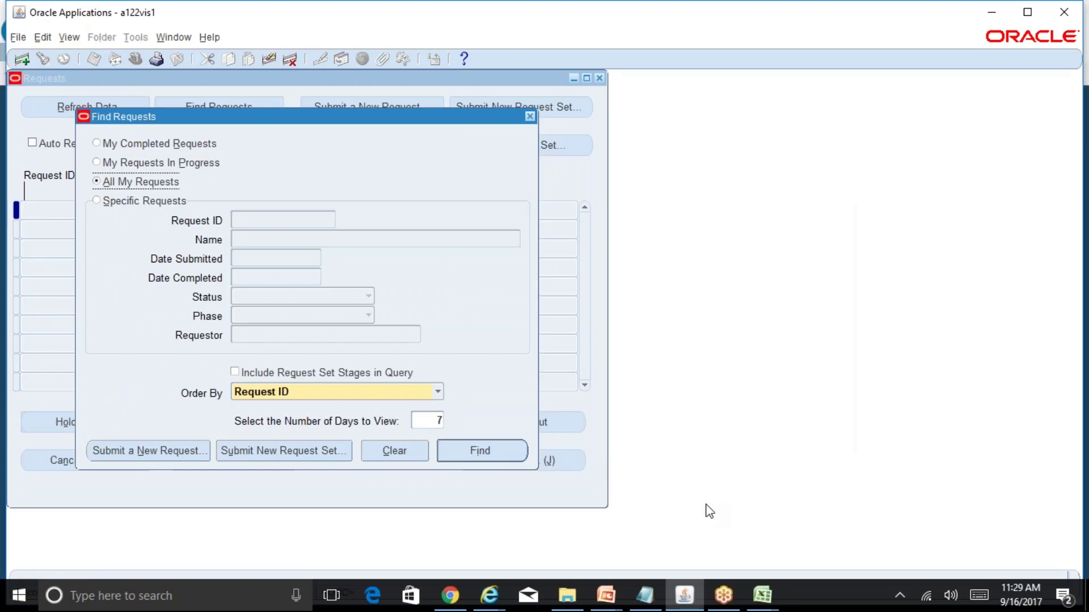
# - Switch to the R12 Table of Contents workbook in Excel and go through the General Ledger topics from Consolidation downward
pyautogui.click(762, 594)
pyautogui.click(784, 559)
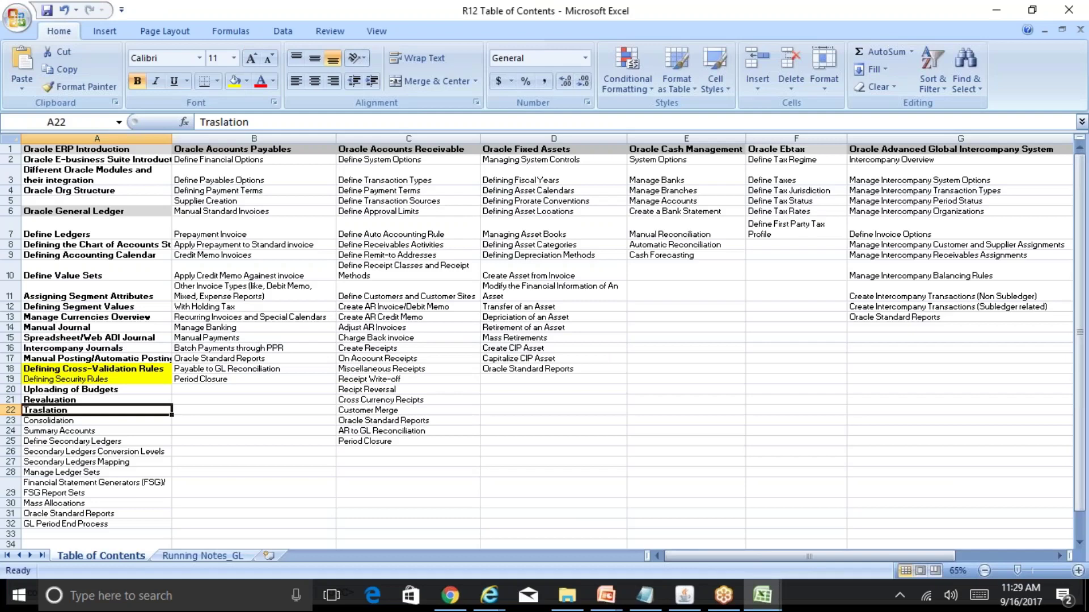
pyautogui.click(96, 420)
pyautogui.press('Down')
pyautogui.press('Down')
pyautogui.press('Down')
pyautogui.press('Down')
pyautogui.press('Down')
pyautogui.press('Down')
pyautogui.press('Down')
pyautogui.press('Down')
pyautogui.press('Down')
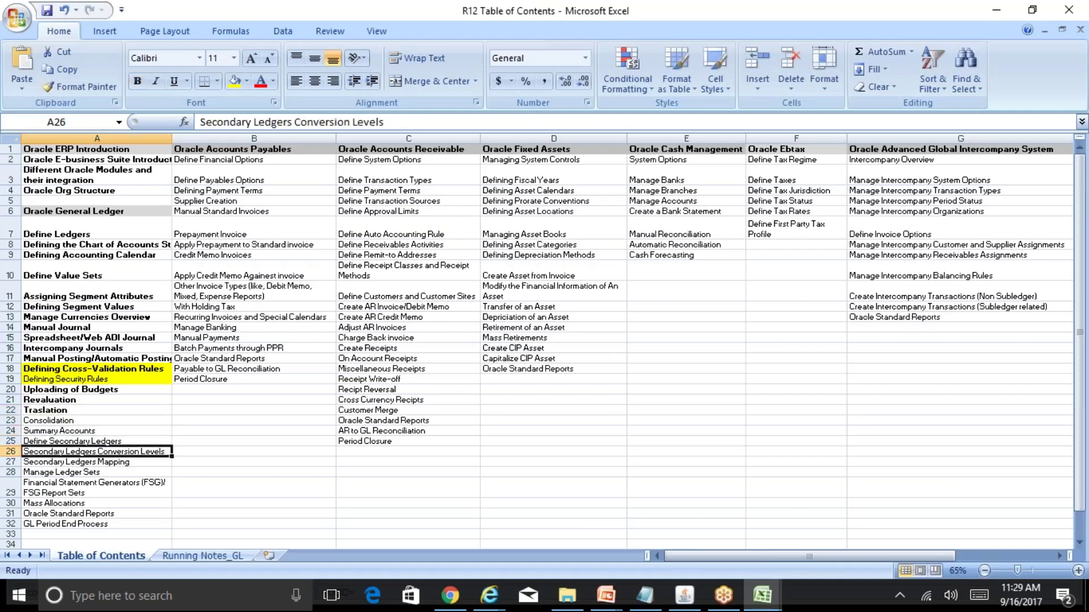